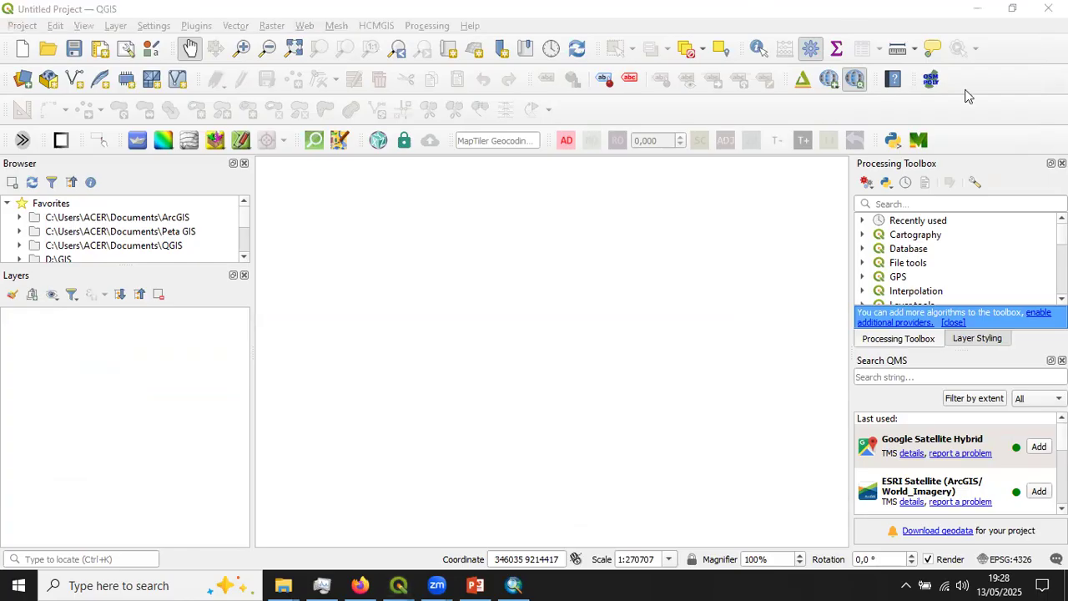
{"action": "left_click", "coordinate": [440, 6]}
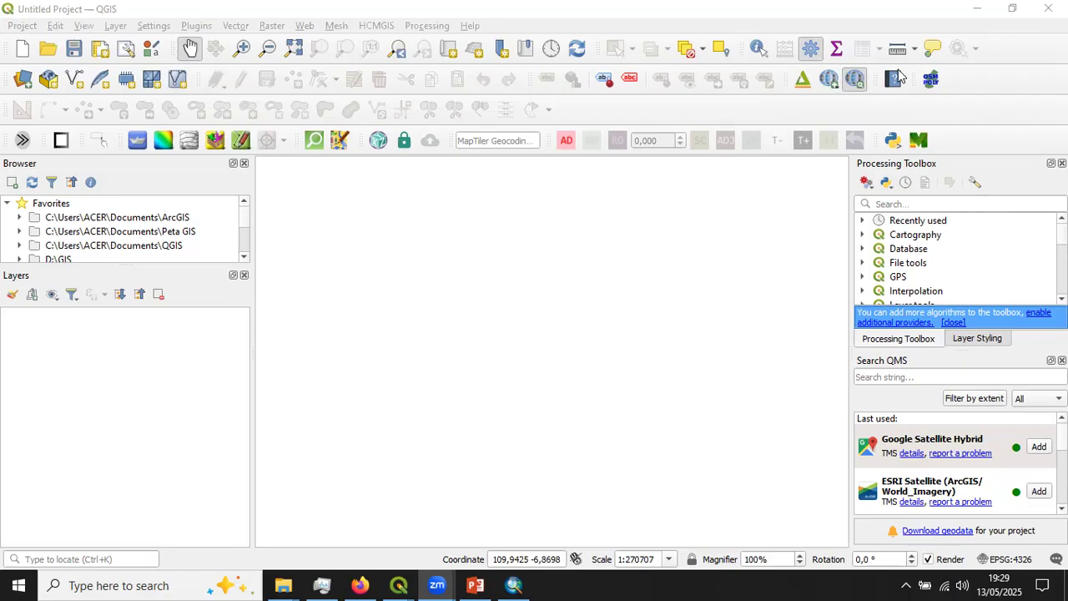
{"action": "left_click", "coordinate": [191, 26]}
{"action": "left_click", "coordinate": [225, 5]}
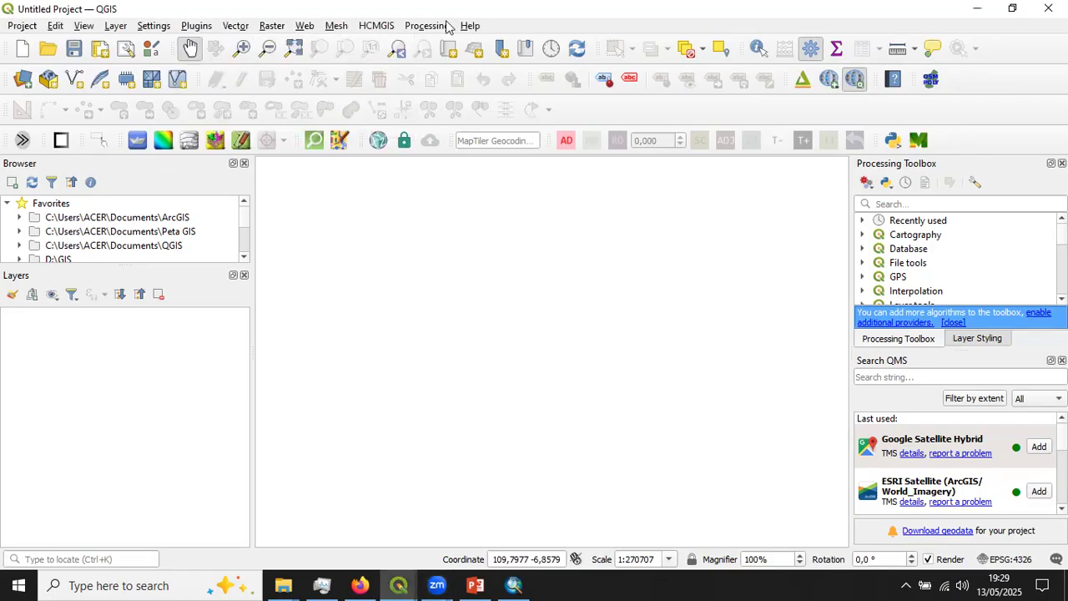
- Open the plugin manager and search all plugins for "molu"
{"action": "left_click", "coordinate": [199, 25]}
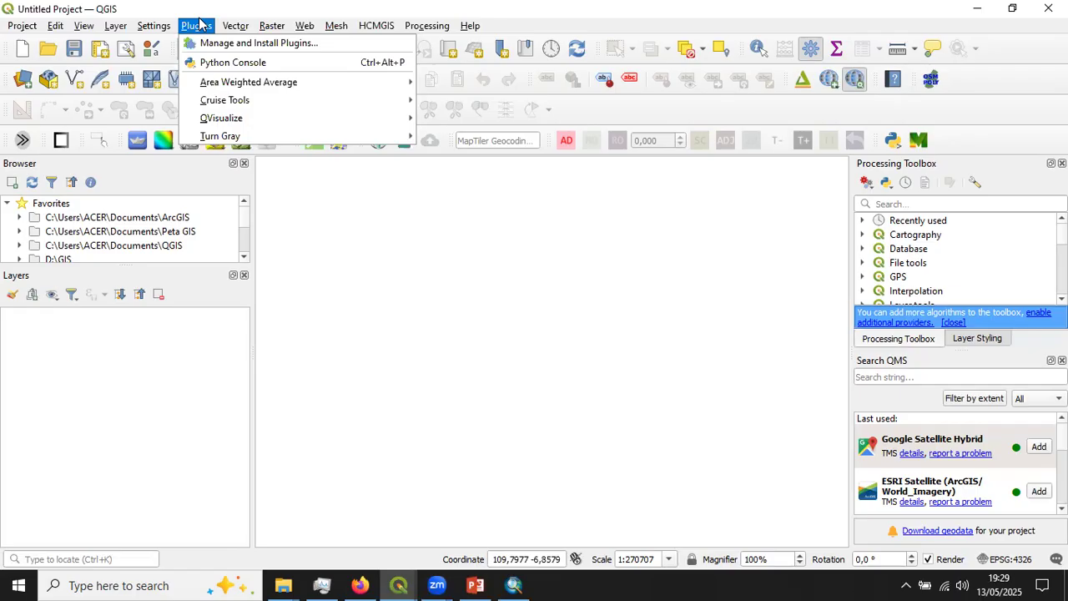
{"action": "left_click", "coordinate": [243, 51]}
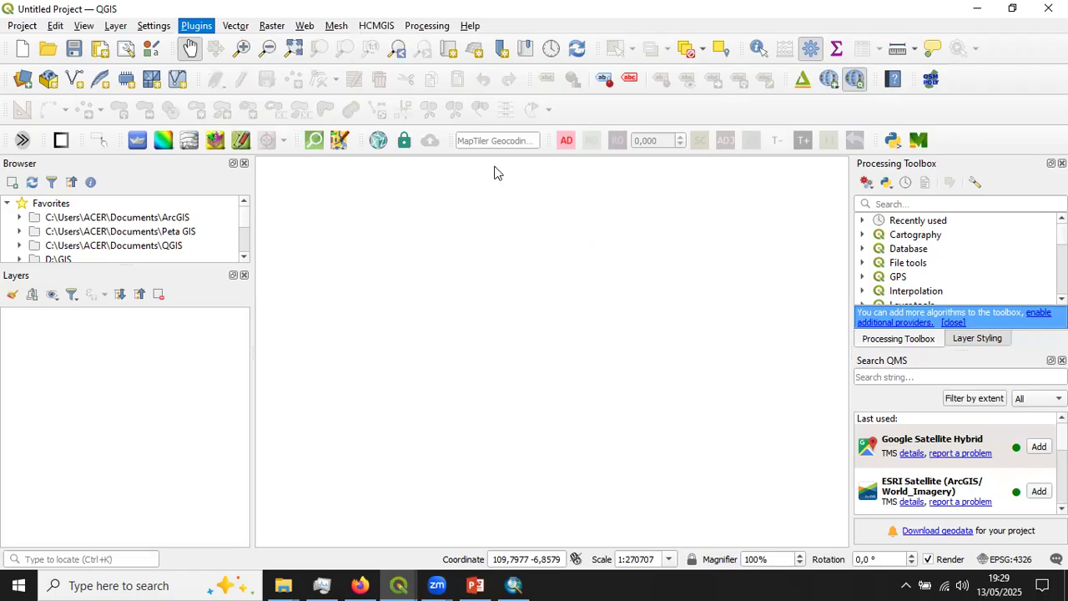
{"action": "left_click", "coordinate": [727, 153]}
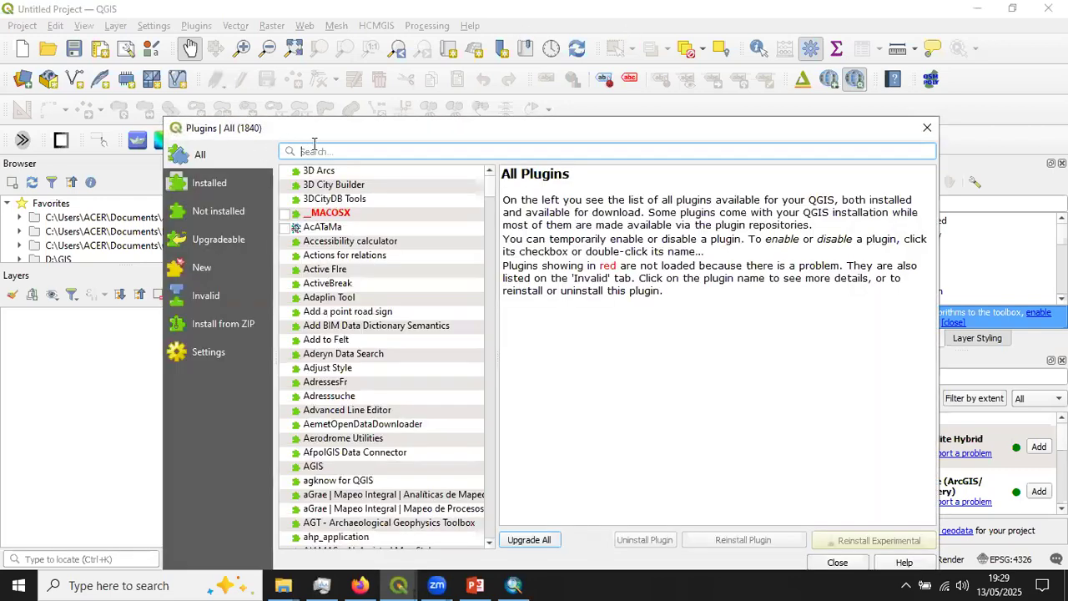
{"action": "type", "text": "mo"}
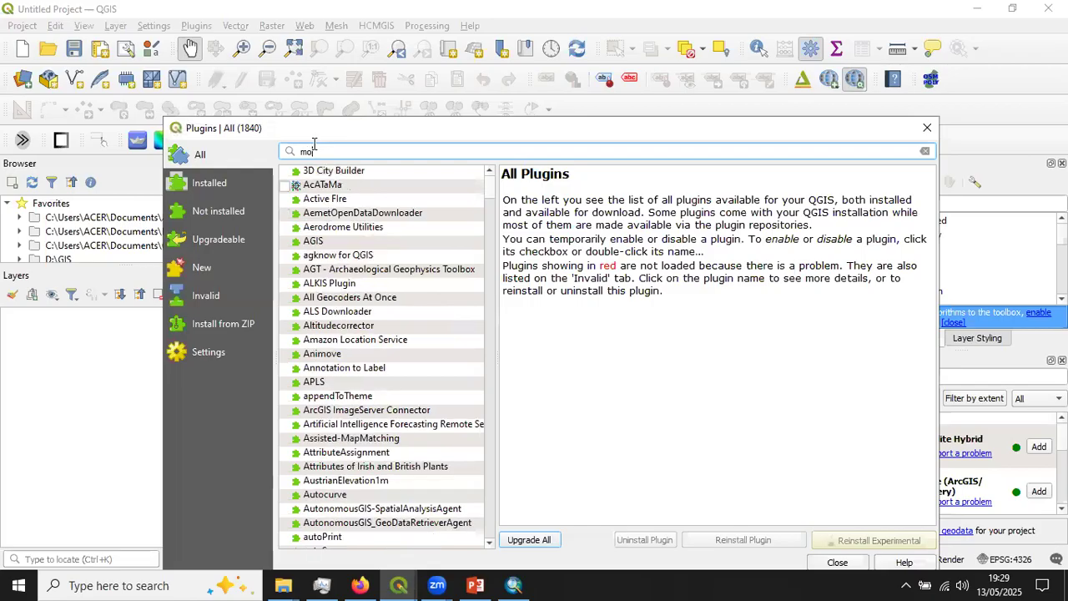
{"action": "type", "text": "llu"}
{"action": "key", "text": "BackSpace"}
{"action": "key", "text": "BackSpace"}
{"action": "key", "text": "BackSpace"}
{"action": "type", "text": "lu"}
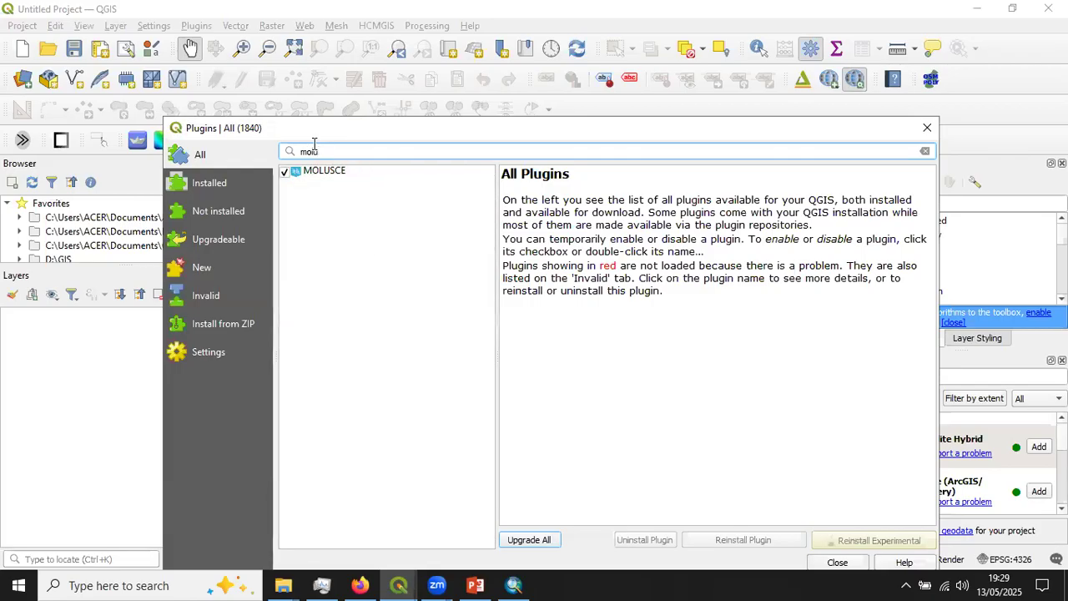
- View the details of the MOLUSCE plugin, and close the plugin manager
{"action": "left_click", "coordinate": [333, 171]}
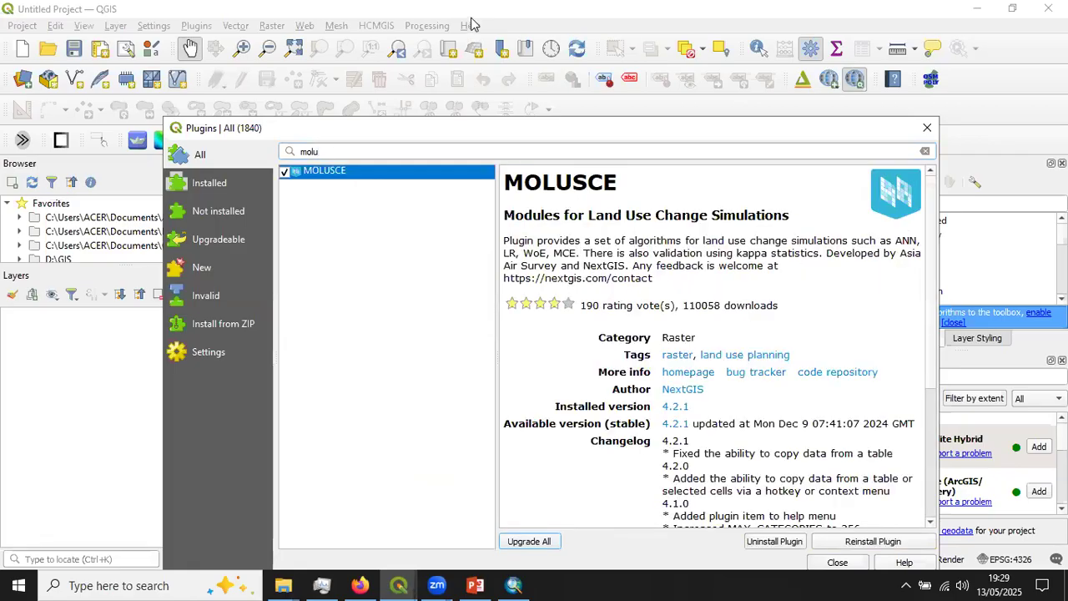
{"action": "left_click_drag", "start_coordinate": [523, 127], "coordinate": [514, 102]}
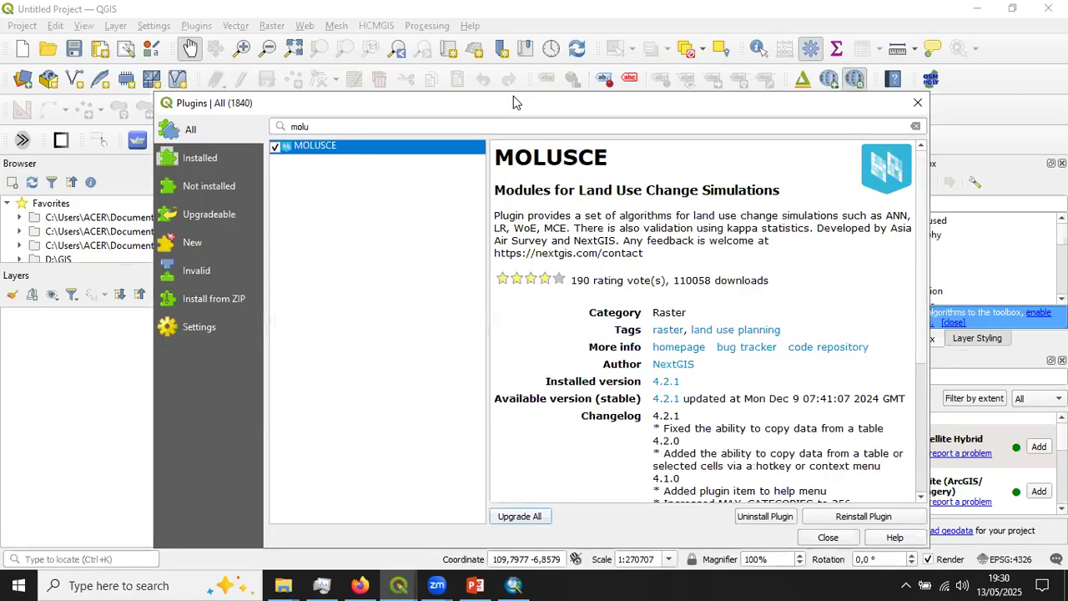
{"action": "left_click_drag", "start_coordinate": [751, 92], "coordinate": [758, 115]}
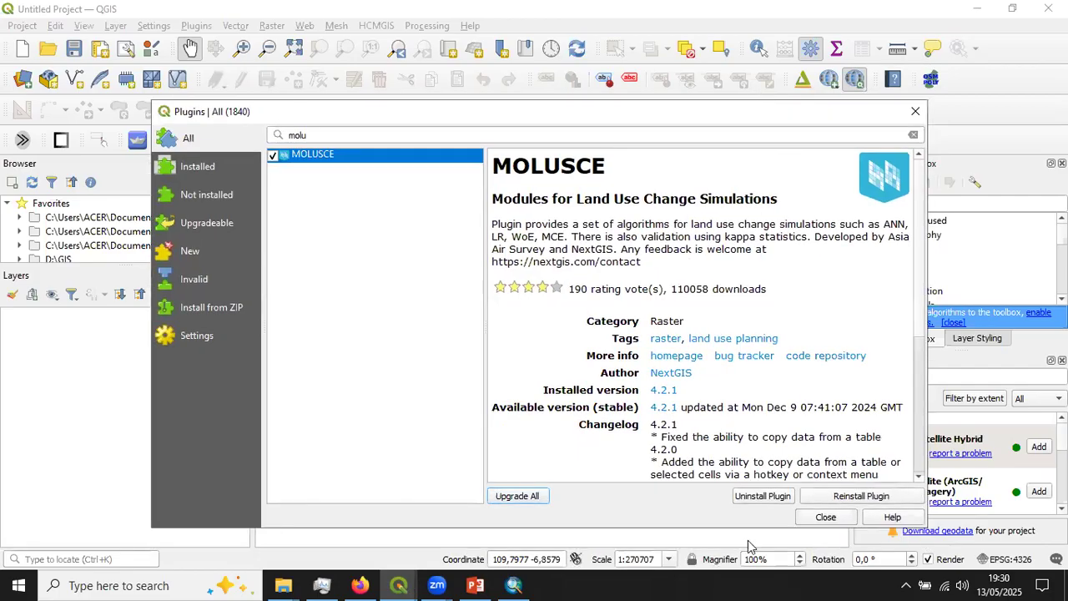
{"action": "left_click", "coordinate": [922, 110]}
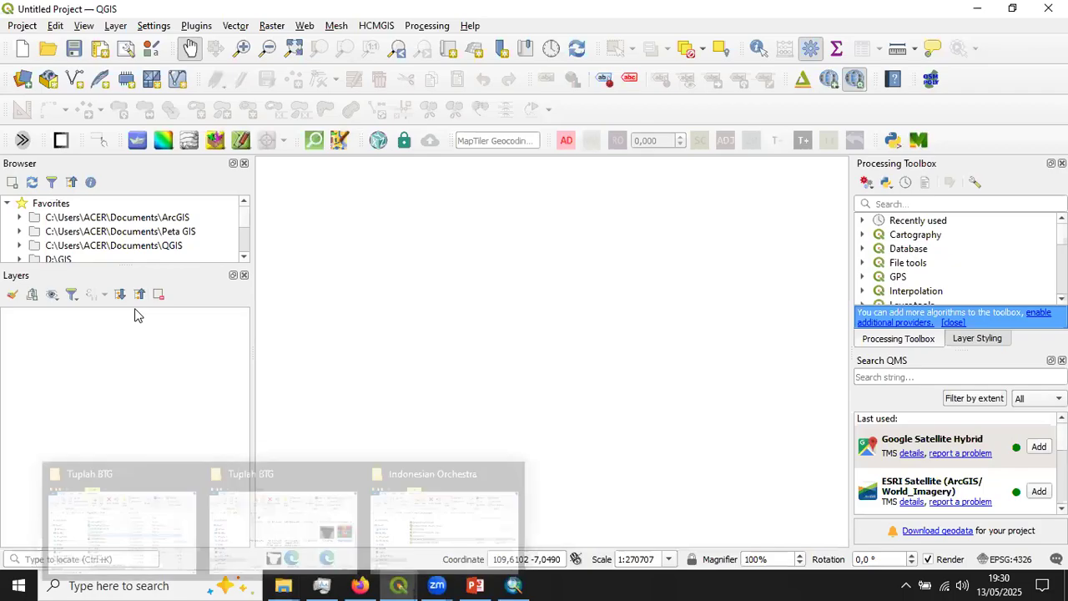
{"action": "left_click_drag", "start_coordinate": [187, 266], "coordinate": [186, 293]}
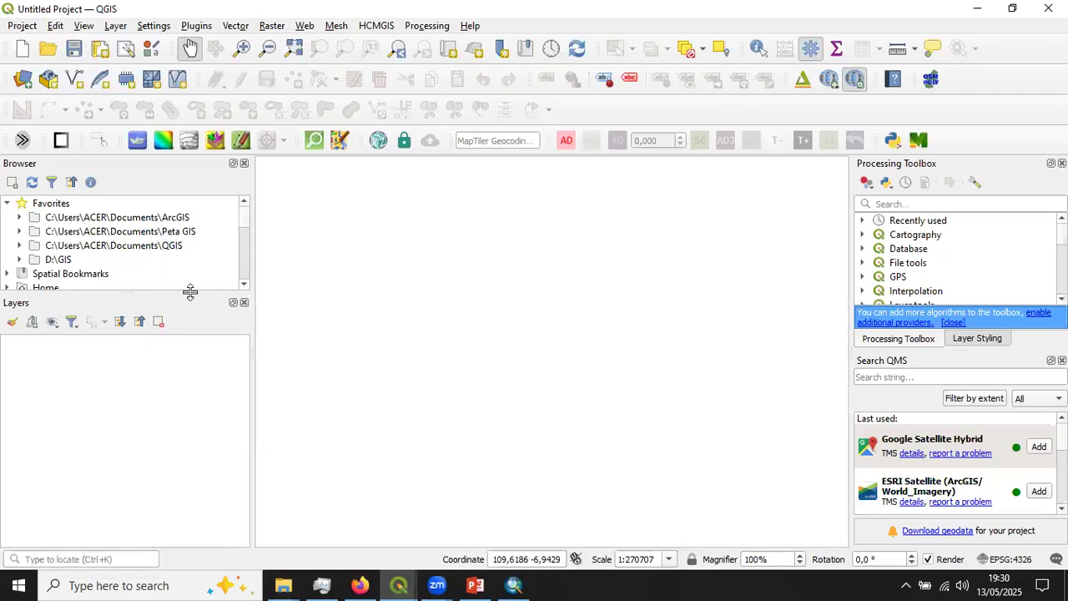
{"action": "left_click_drag", "start_coordinate": [190, 290], "coordinate": [190, 272]}
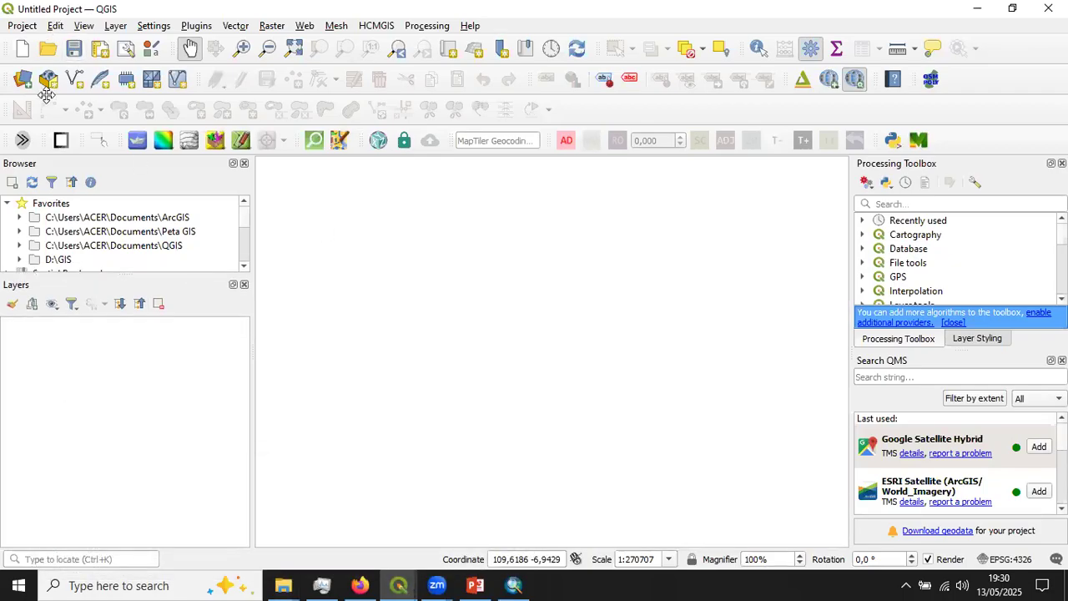
- Start adding a raster layer from file and browse to the folder D:\GIS\proyek\Tuplah BTG\Data Praktikum
{"action": "left_click", "coordinate": [115, 25]}
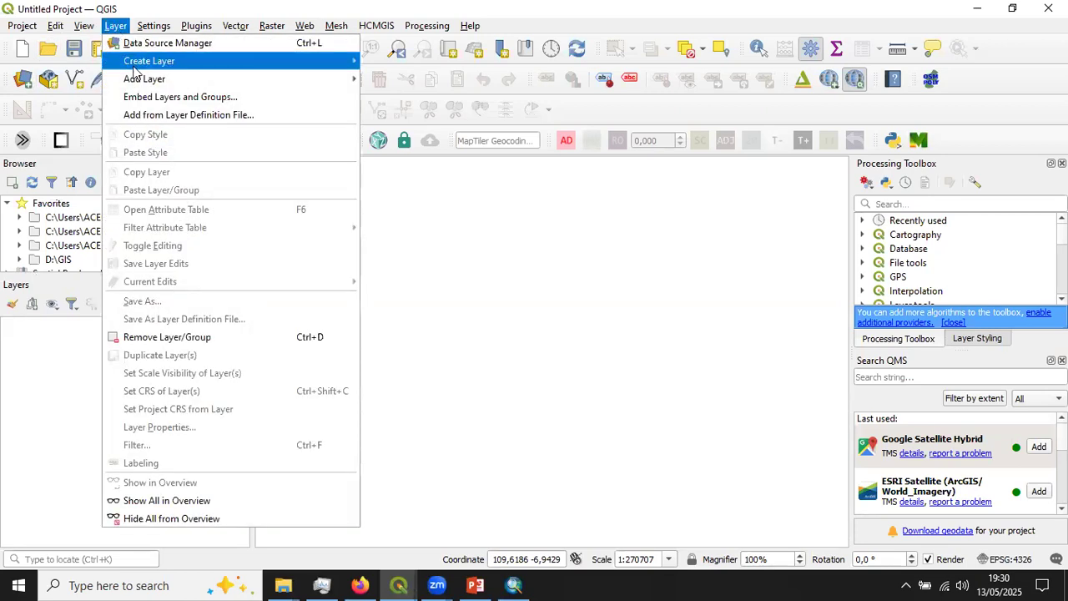
{"action": "mouse_move", "coordinate": [140, 81]}
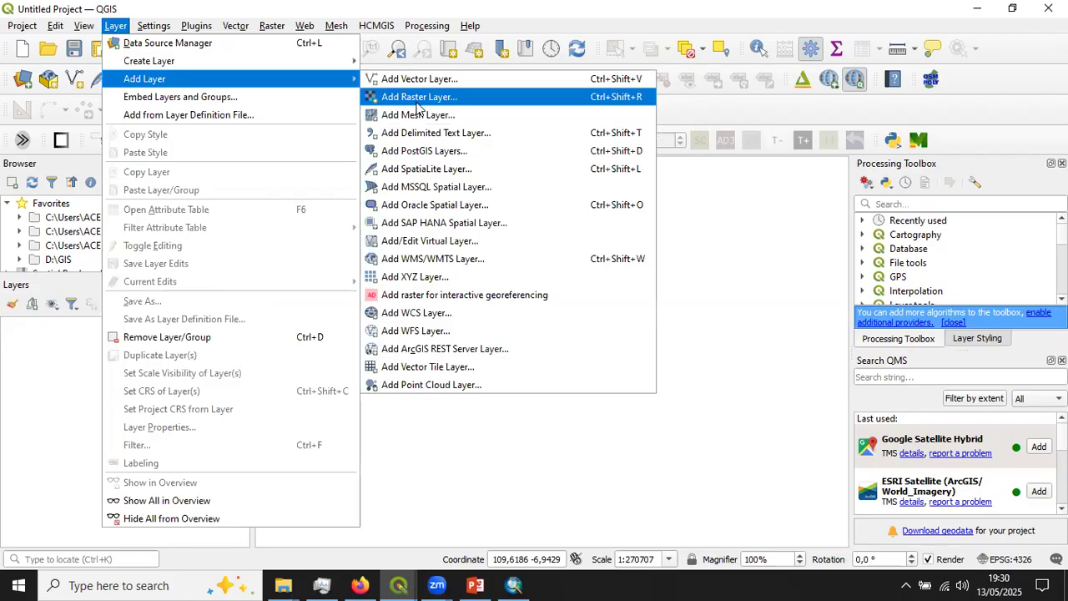
{"action": "left_click", "coordinate": [473, 100]}
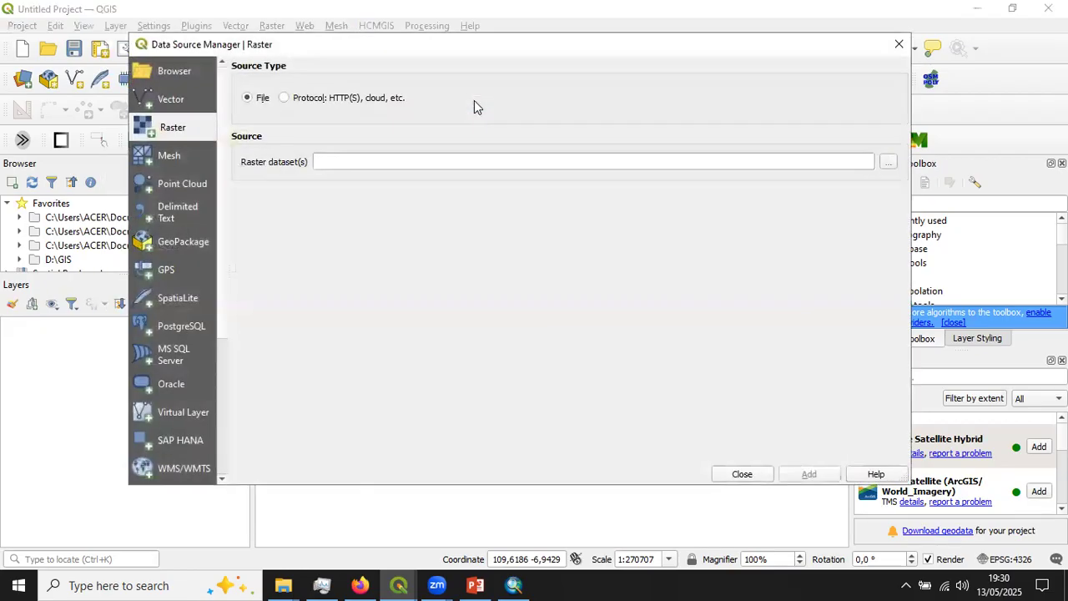
{"action": "left_click", "coordinate": [888, 161]}
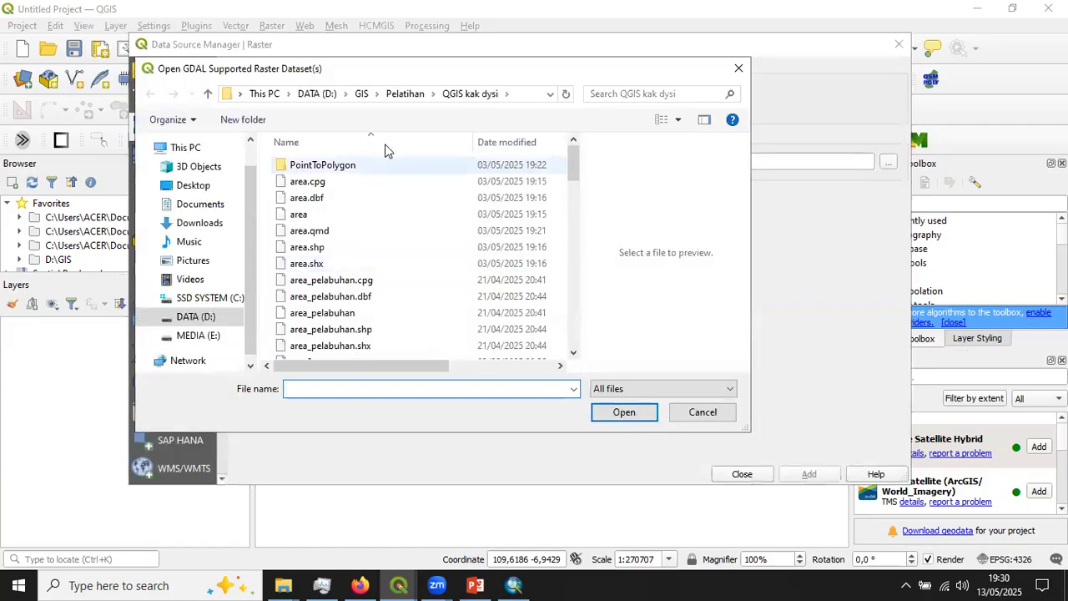
{"action": "left_click_drag", "start_coordinate": [283, 85], "coordinate": [305, 115]}
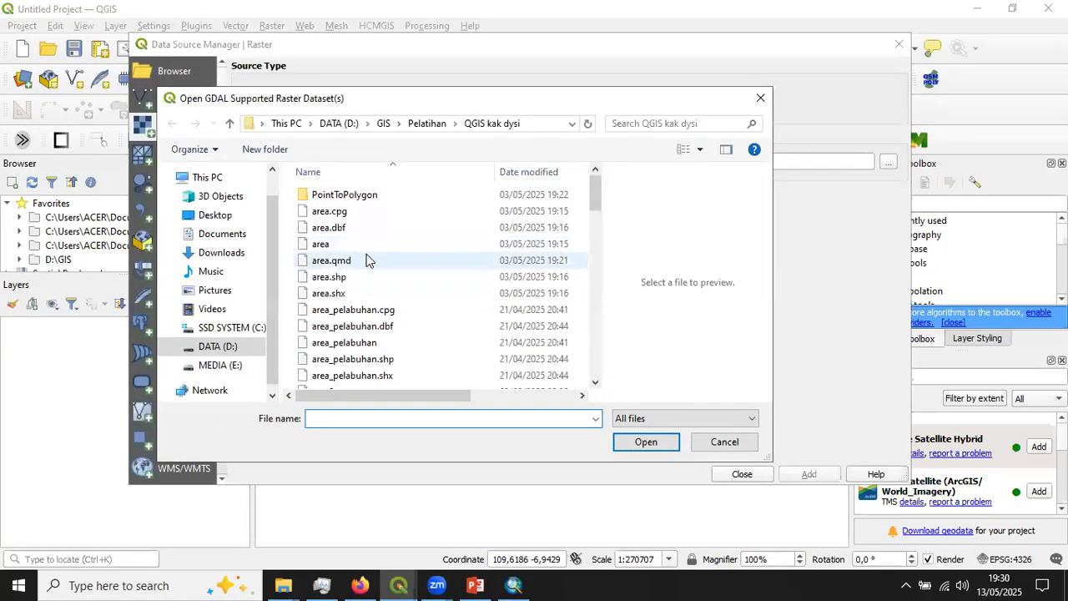
{"action": "scroll", "coordinate": [382, 239], "scroll_direction": "down", "scroll_amount": 5}
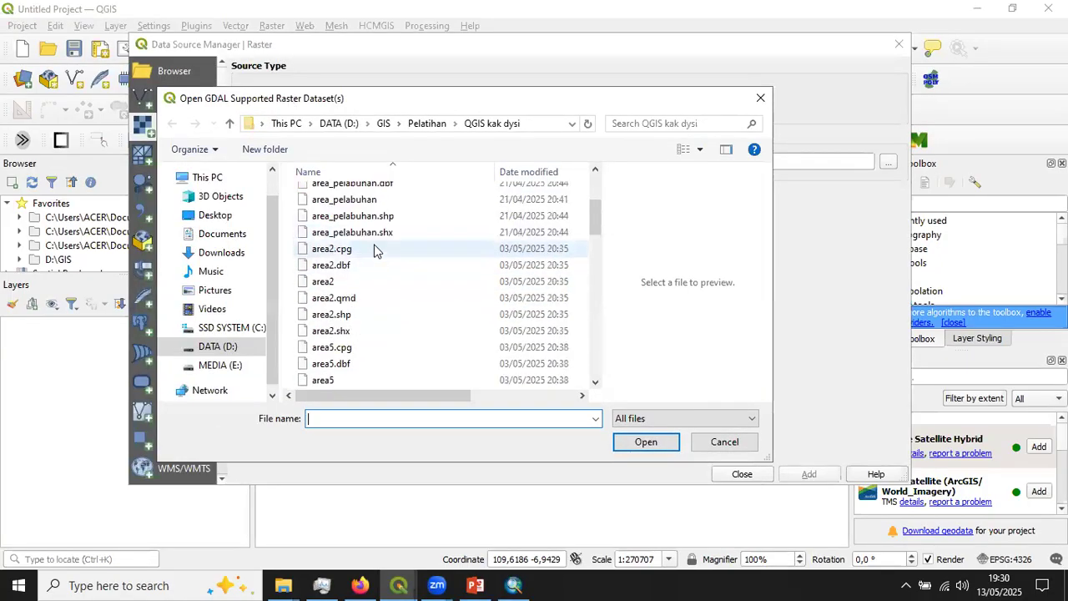
{"action": "left_click", "coordinate": [377, 122]}
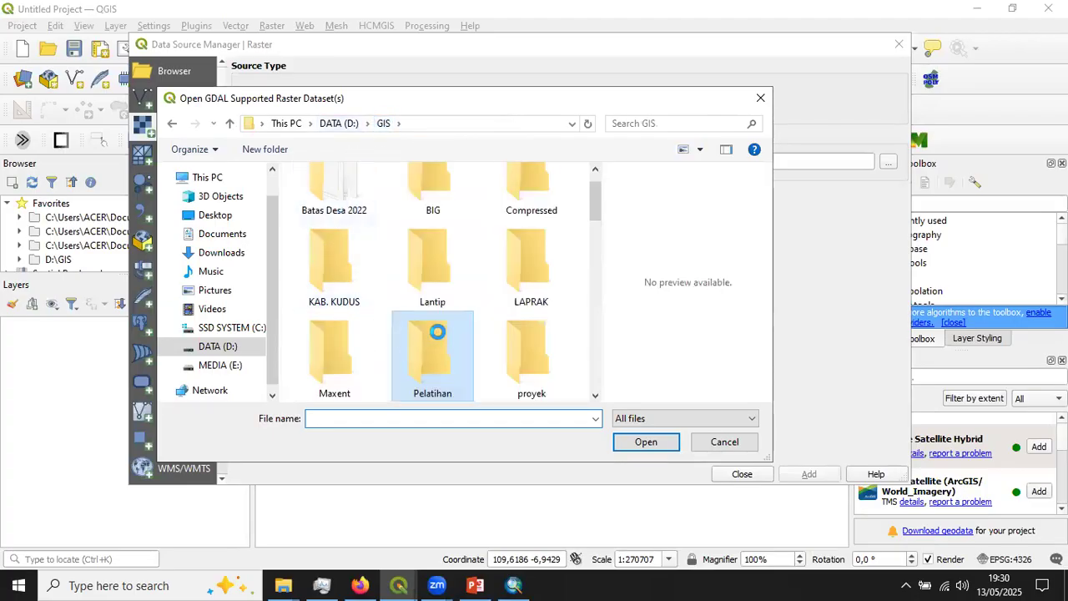
{"action": "scroll", "coordinate": [484, 313], "scroll_direction": "down", "scroll_amount": 1}
{"action": "left_click", "coordinate": [521, 270]}
{"action": "scroll", "coordinate": [372, 374], "scroll_direction": "down", "scroll_amount": 7}
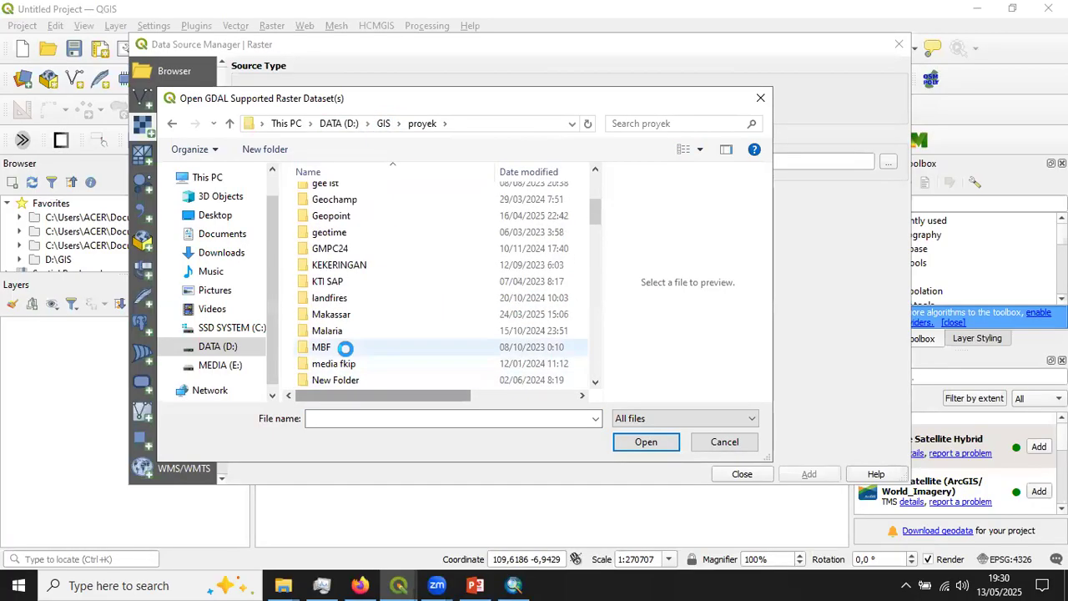
{"action": "double_click", "coordinate": [342, 293]}
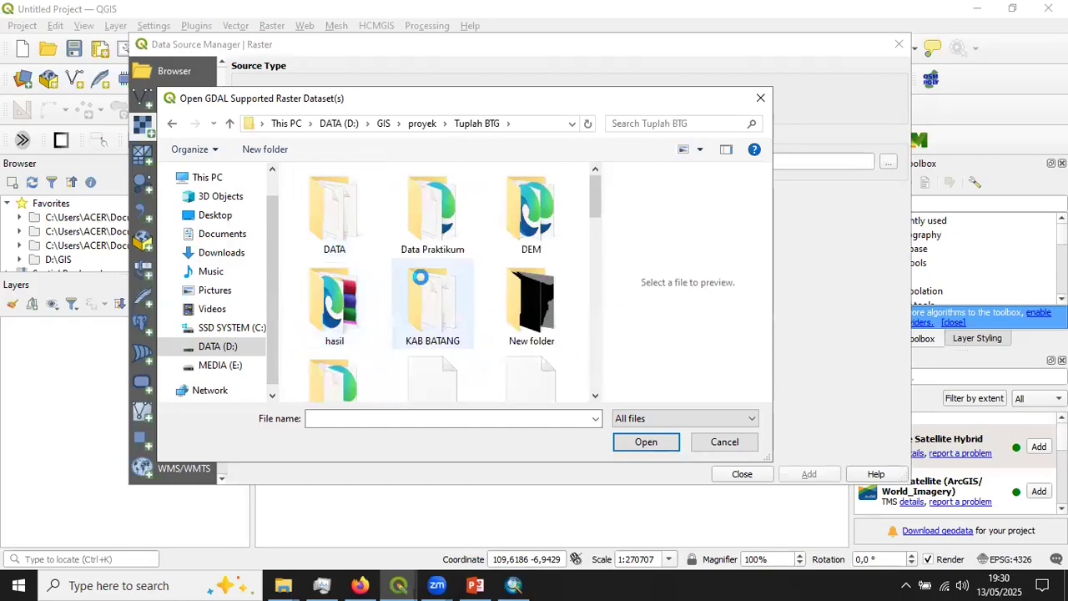
{"action": "double_click", "coordinate": [450, 225]}
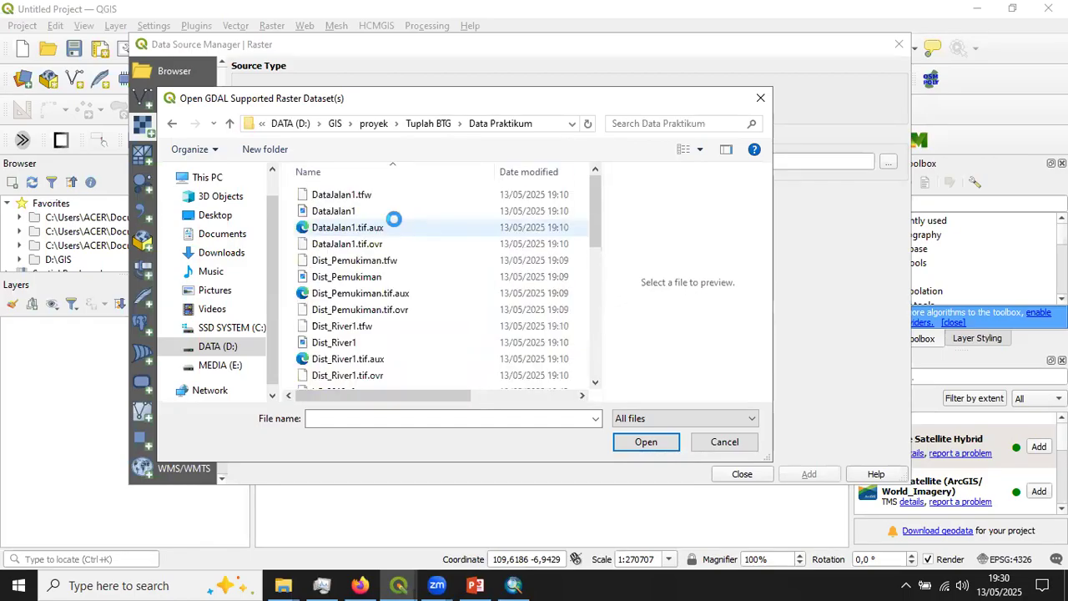
- Filter the files to GeoTIFF and add DataJalan1, Dist_Pemukiman, Dist_River1, LC_2018, LC_2021, LC_2024 and Slope as raster layers
{"action": "left_click", "coordinate": [637, 414]}
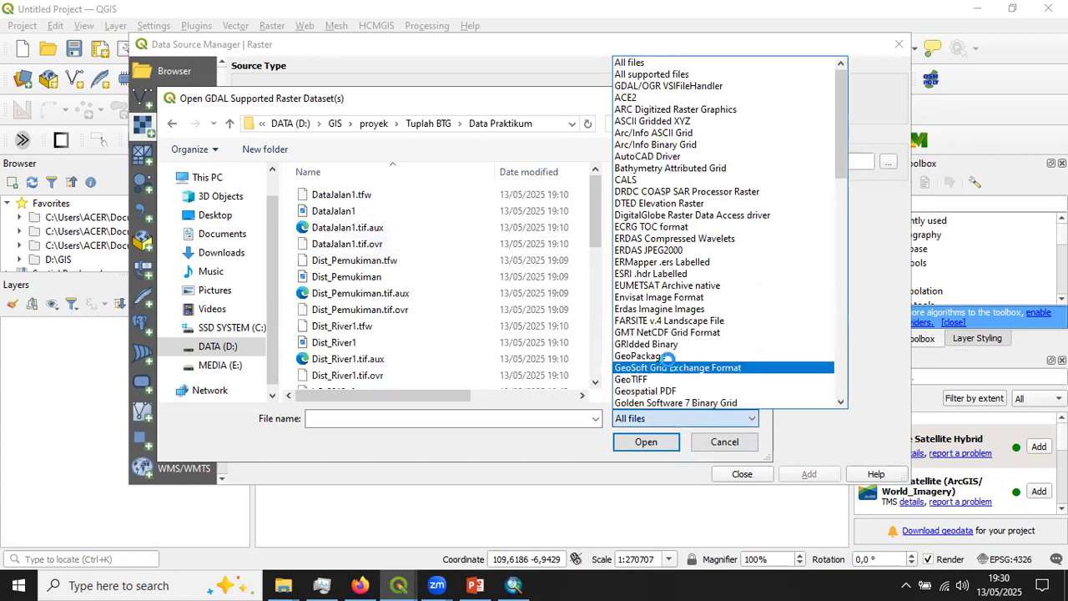
{"action": "left_click", "coordinate": [656, 378]}
{"action": "left_click", "coordinate": [335, 196]}
{"action": "left_click", "coordinate": [338, 211], "text": "ctrl"}
{"action": "left_click", "coordinate": [342, 228], "text": "ctrl"}
{"action": "left_click", "coordinate": [336, 243], "text": "ctrl"}
{"action": "left_click", "coordinate": [337, 261], "text": "ctrl"}
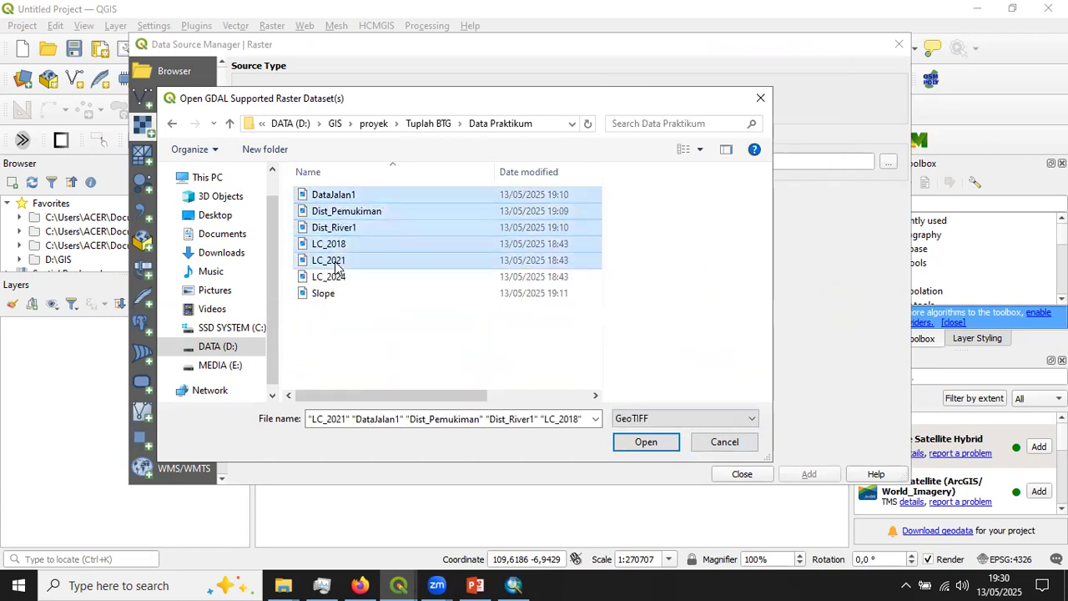
{"action": "left_click", "coordinate": [334, 276], "text": "ctrl"}
{"action": "left_click", "coordinate": [332, 293], "text": "ctrl"}
{"action": "left_click", "coordinate": [635, 443]}
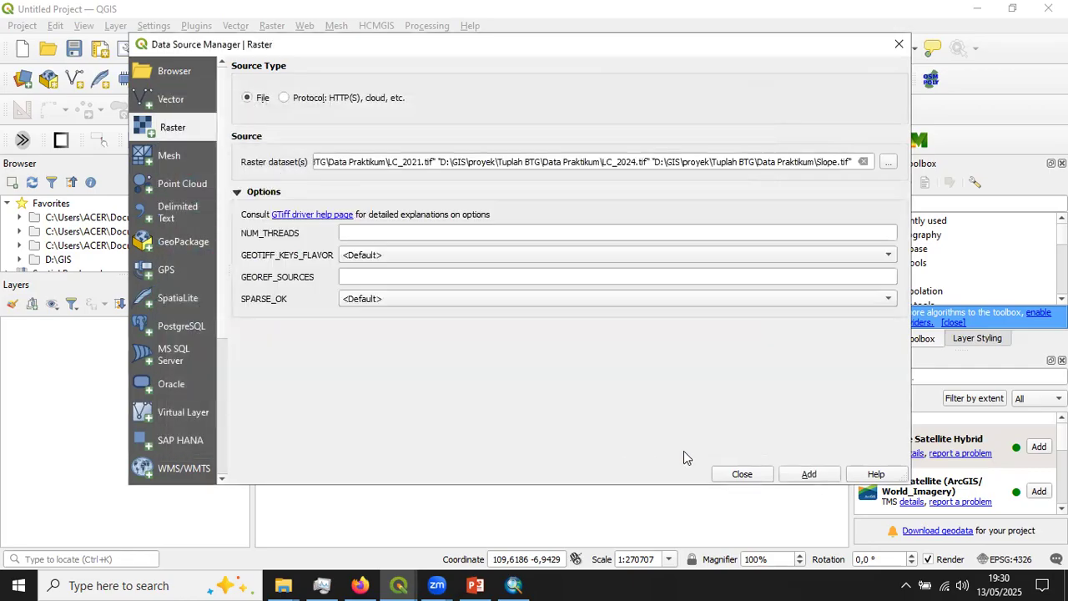
{"action": "left_click", "coordinate": [808, 473]}
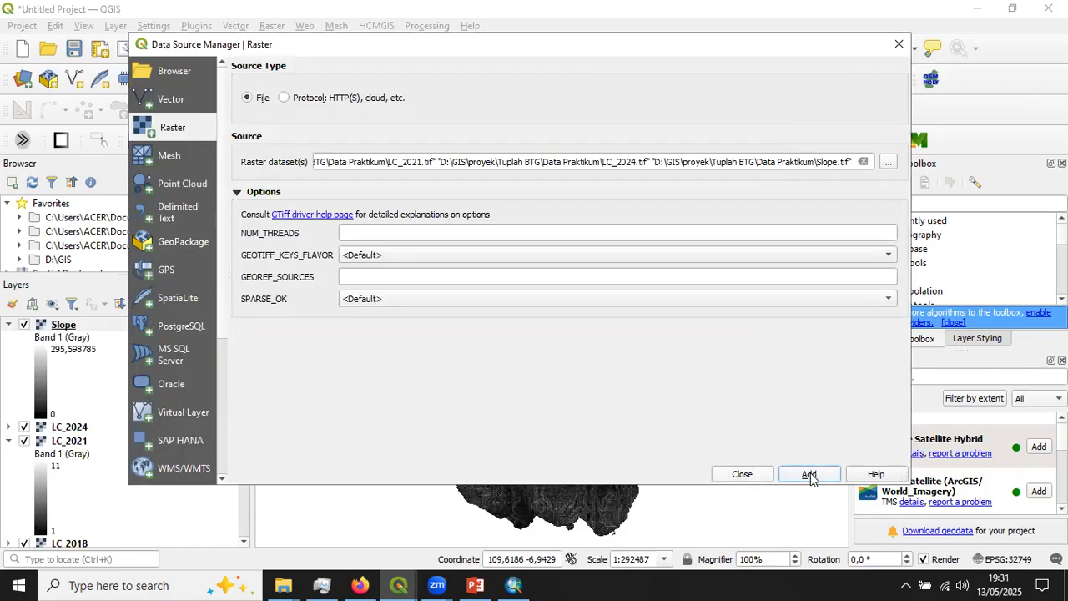
{"action": "left_click", "coordinate": [740, 474]}
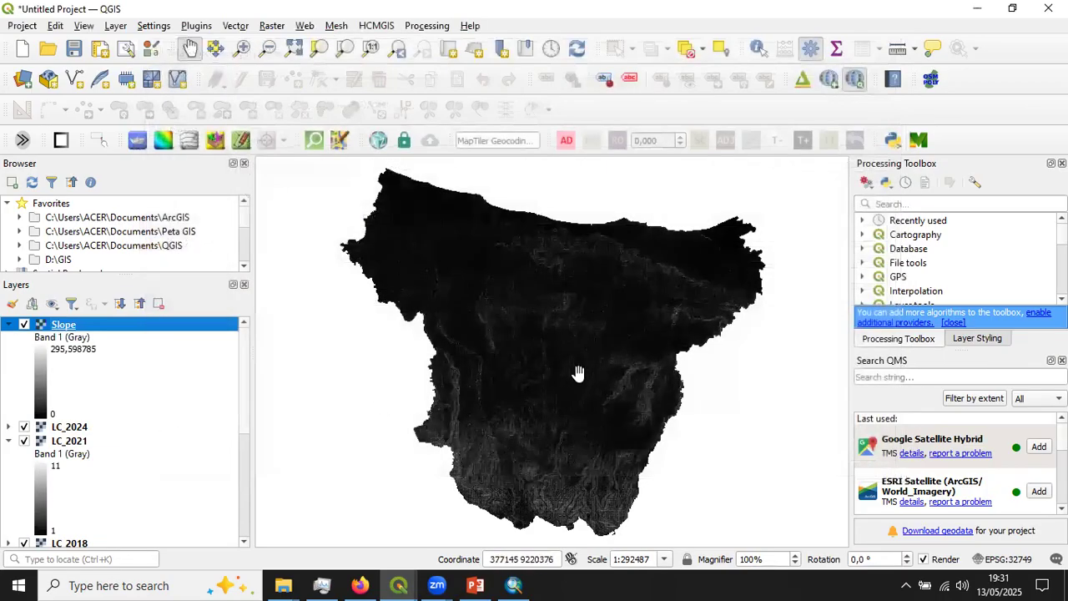
- Collapse the expanded legends of the raster layers so that only the layer names are listed
{"action": "left_click", "coordinate": [11, 326]}
{"action": "left_click", "coordinate": [9, 352]}
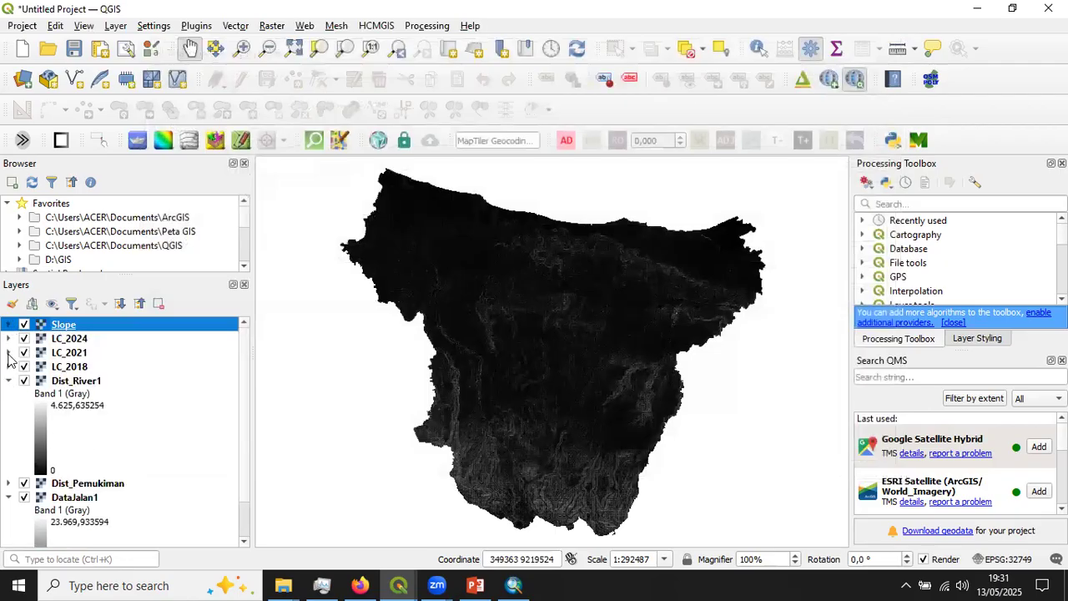
{"action": "left_click", "coordinate": [9, 382]}
{"action": "left_click", "coordinate": [8, 409]}
{"action": "left_click_drag", "start_coordinate": [493, 364], "coordinate": [504, 372]}
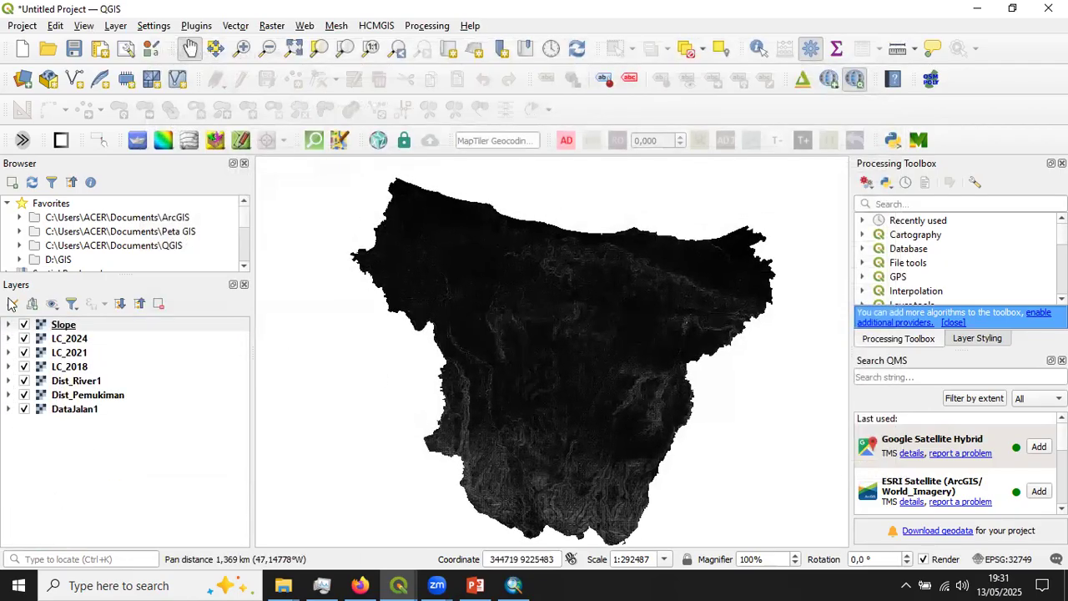
- Hide the Slope, Dist_River1, Dist_Pemukiman and DataJalan1 layers, leaving the three land cover layers shown
{"action": "left_click", "coordinate": [87, 326]}
{"action": "left_click", "coordinate": [23, 325]}
{"action": "left_click", "coordinate": [34, 380]}
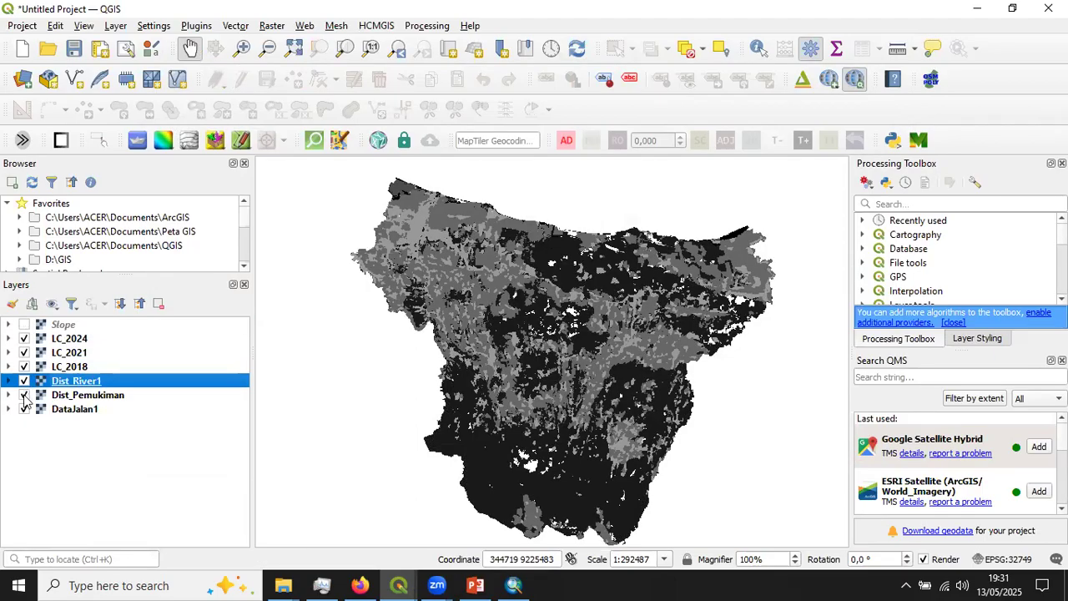
{"action": "left_click", "coordinate": [23, 381]}
{"action": "left_click", "coordinate": [23, 394]}
{"action": "left_click", "coordinate": [23, 409]}
- Hide the LC_2024 layer and switch LC_2021 off and on again to compare it with LC_2018
{"action": "left_click", "coordinate": [98, 338]}
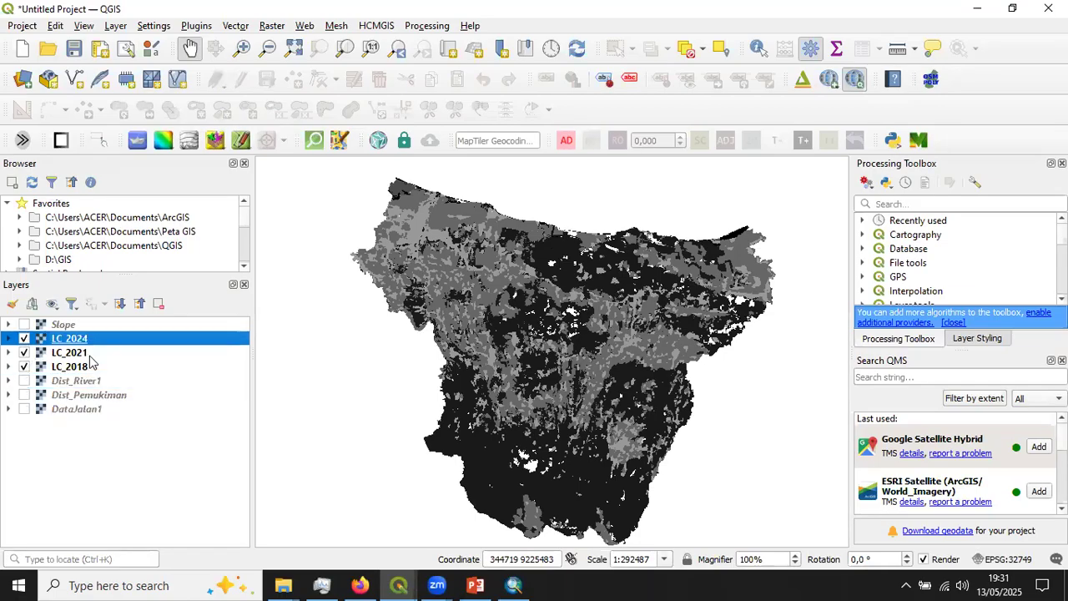
{"action": "left_click", "coordinate": [90, 357]}
{"action": "left_click", "coordinate": [24, 339]}
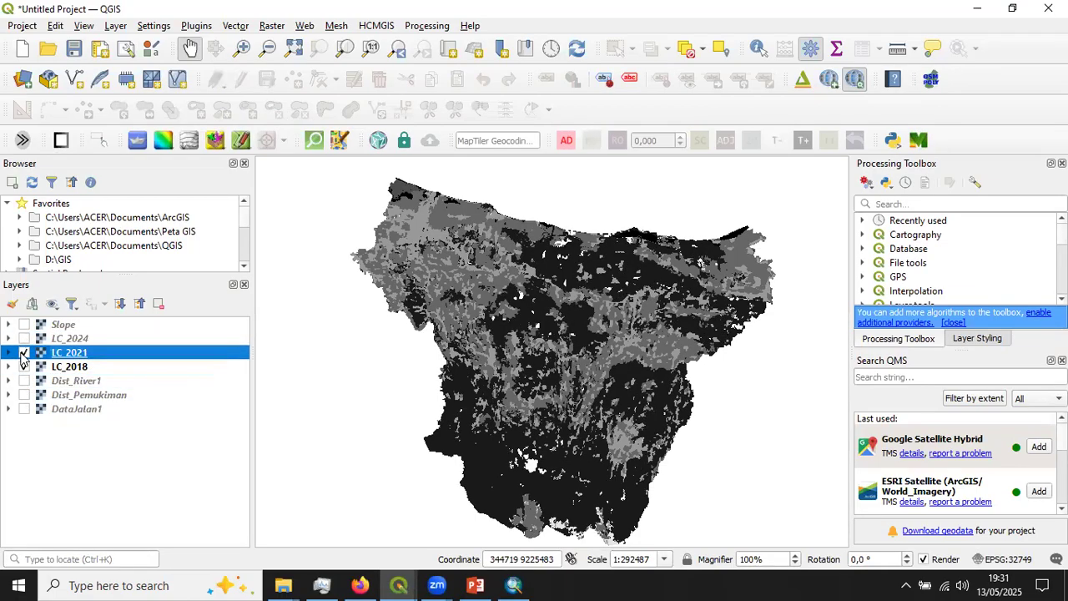
{"action": "left_click", "coordinate": [25, 353]}
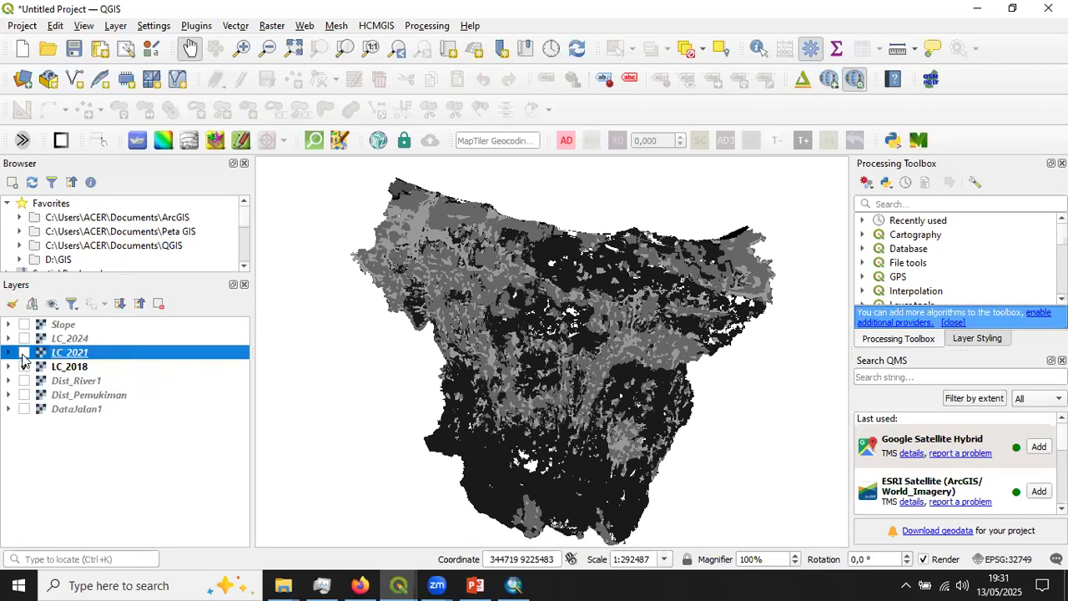
{"action": "left_click", "coordinate": [24, 353]}
{"action": "left_click", "coordinate": [7, 367]}
{"action": "left_click", "coordinate": [7, 367]}
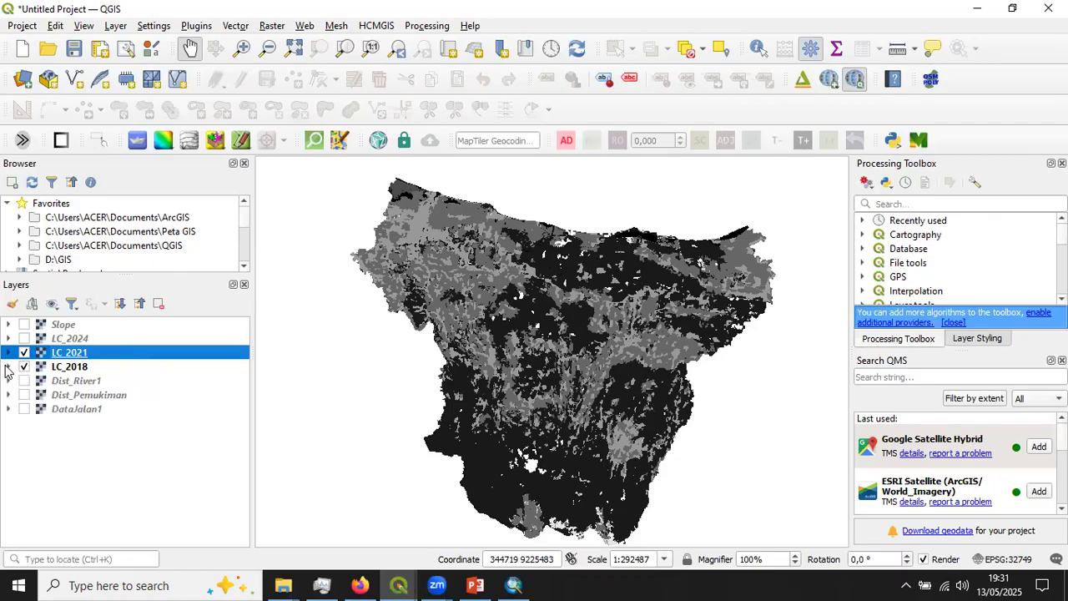
- Hide the LC_2021 and LC_2018 layers and show the Dist_River1 raster on its own
{"action": "left_click", "coordinate": [24, 353]}
{"action": "left_click", "coordinate": [25, 367]}
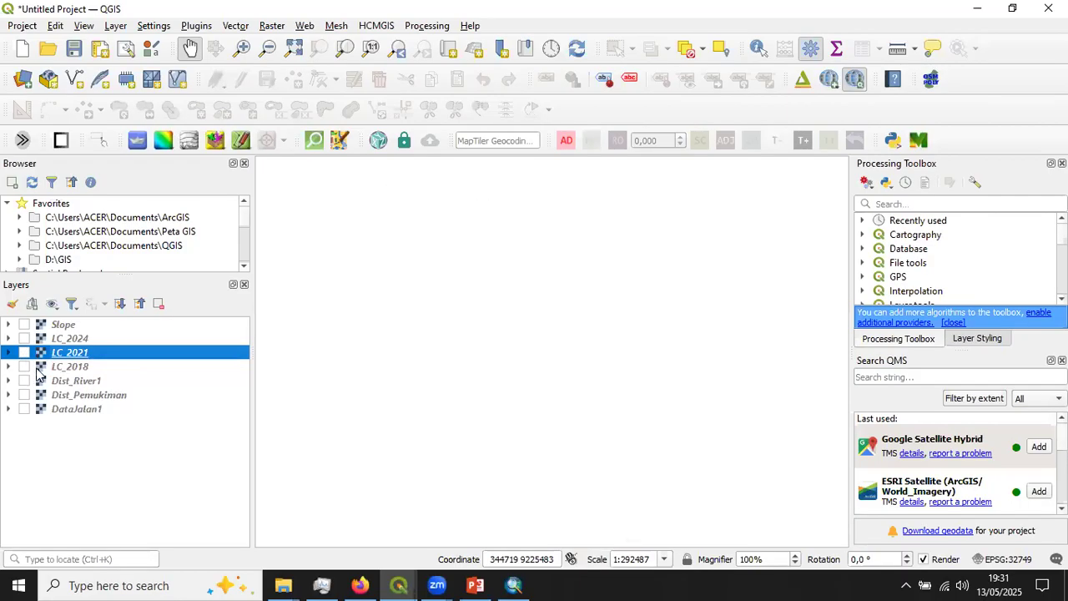
{"action": "left_click", "coordinate": [60, 380]}
{"action": "left_click", "coordinate": [24, 380]}
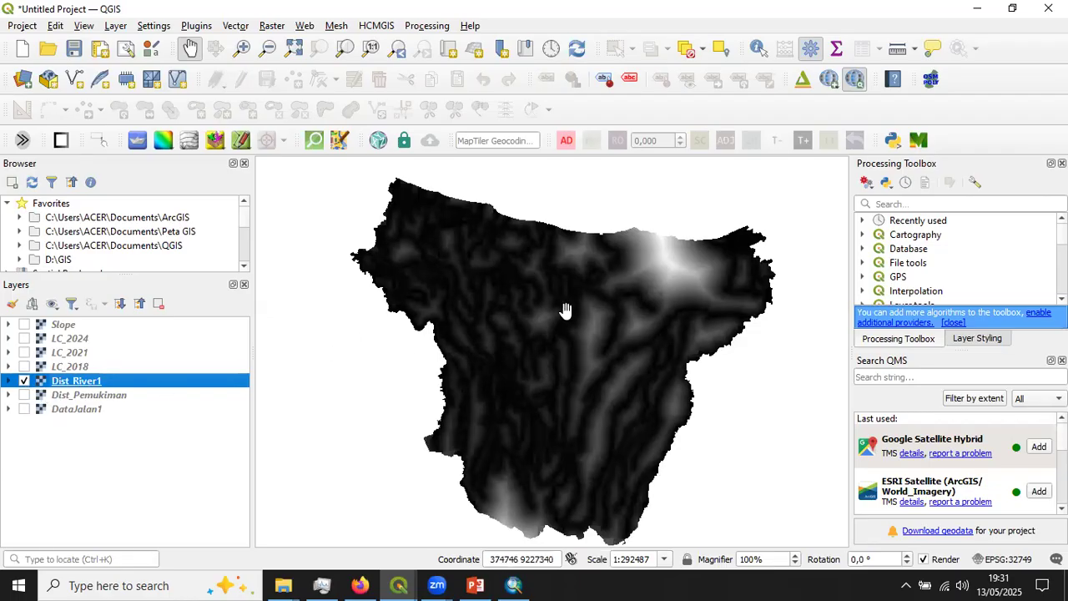
- View the Dist_Pemukiman, DataJalan1 and Slope rasters by switching layer visibility, comparing them with Dist_River1, and finish with all layers hidden
{"action": "left_click", "coordinate": [25, 395]}
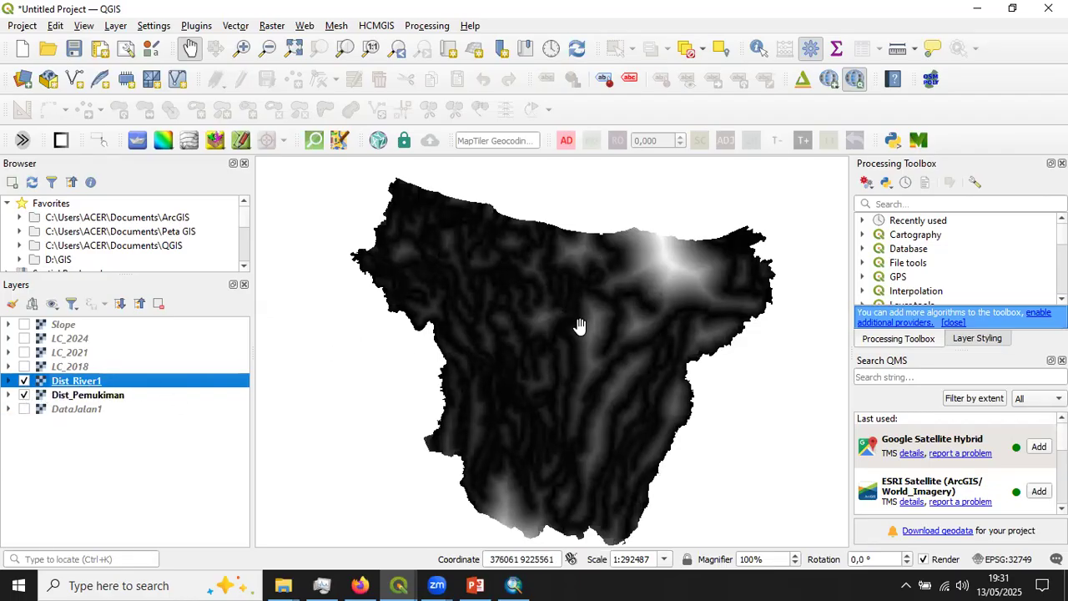
{"action": "left_click", "coordinate": [24, 380]}
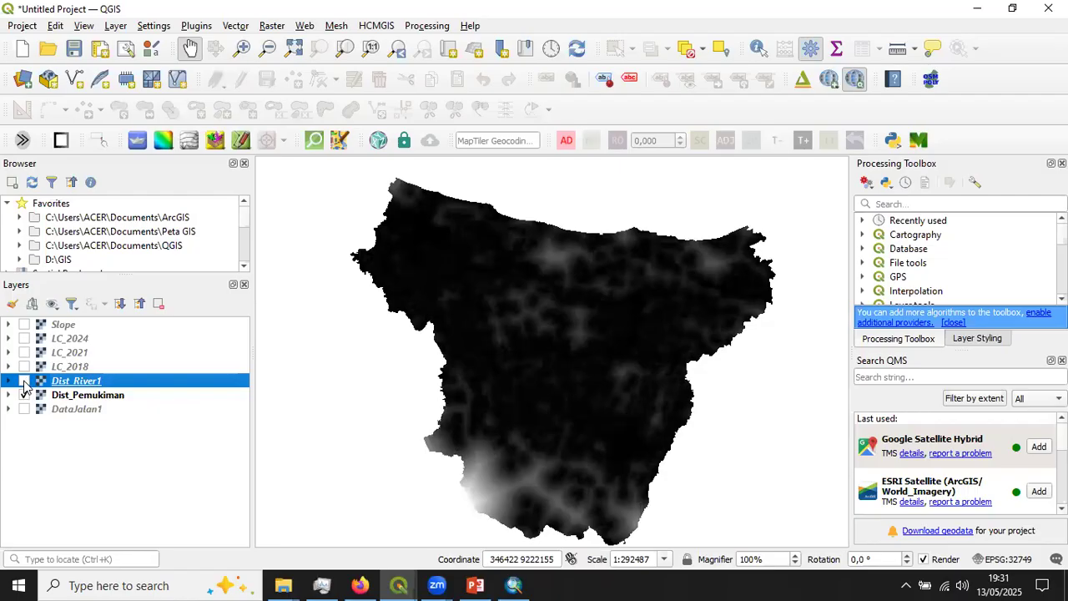
{"action": "left_click", "coordinate": [24, 380]}
{"action": "left_click", "coordinate": [24, 409]}
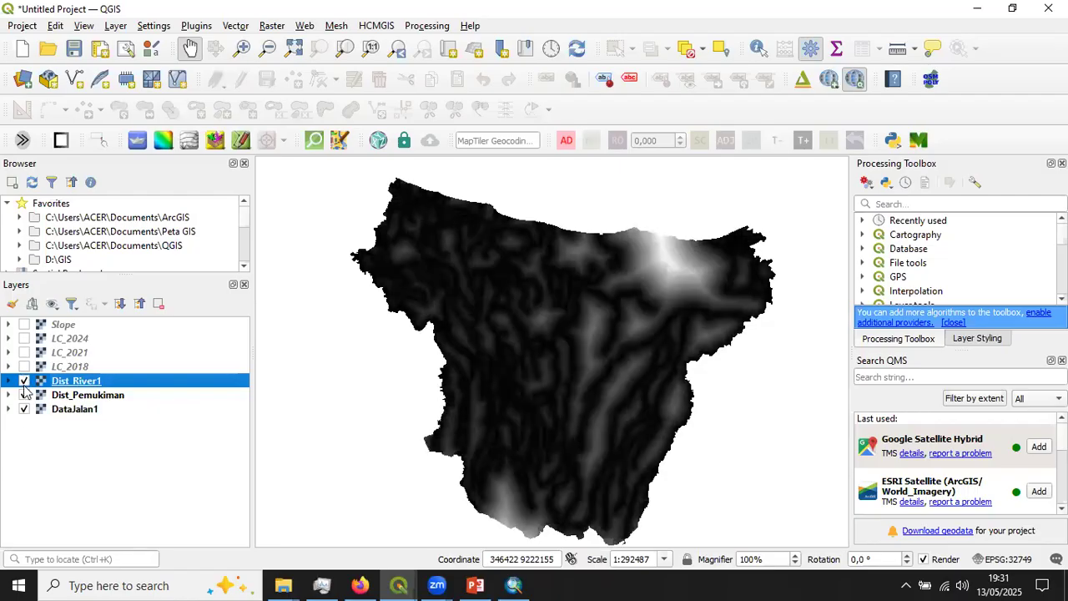
{"action": "left_click", "coordinate": [24, 380]}
{"action": "left_click", "coordinate": [24, 394]}
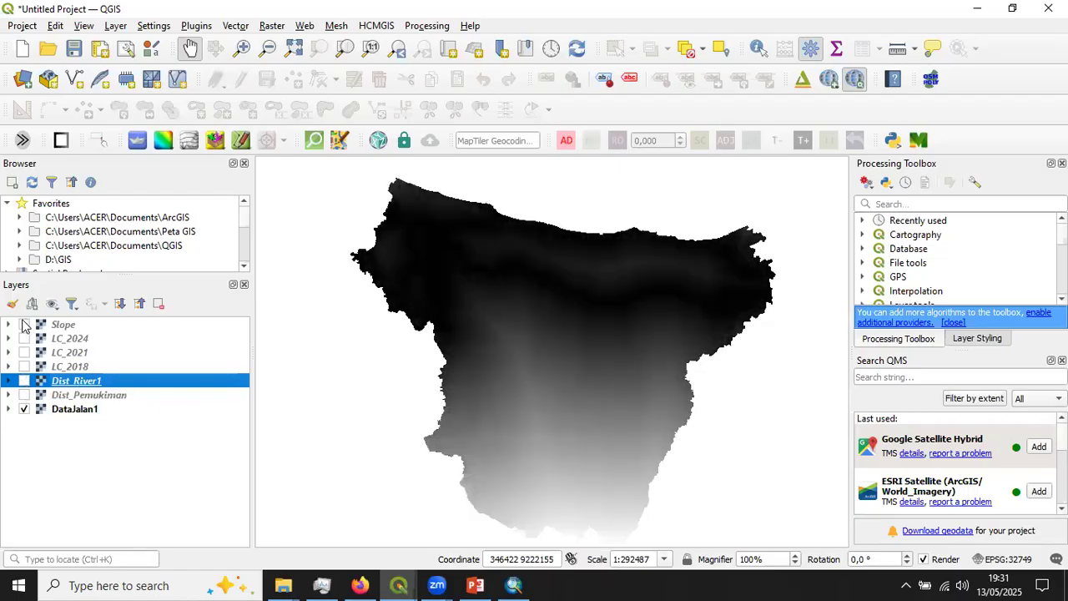
{"action": "left_click", "coordinate": [25, 324]}
{"action": "left_click", "coordinate": [24, 325]}
{"action": "left_click", "coordinate": [24, 409]}
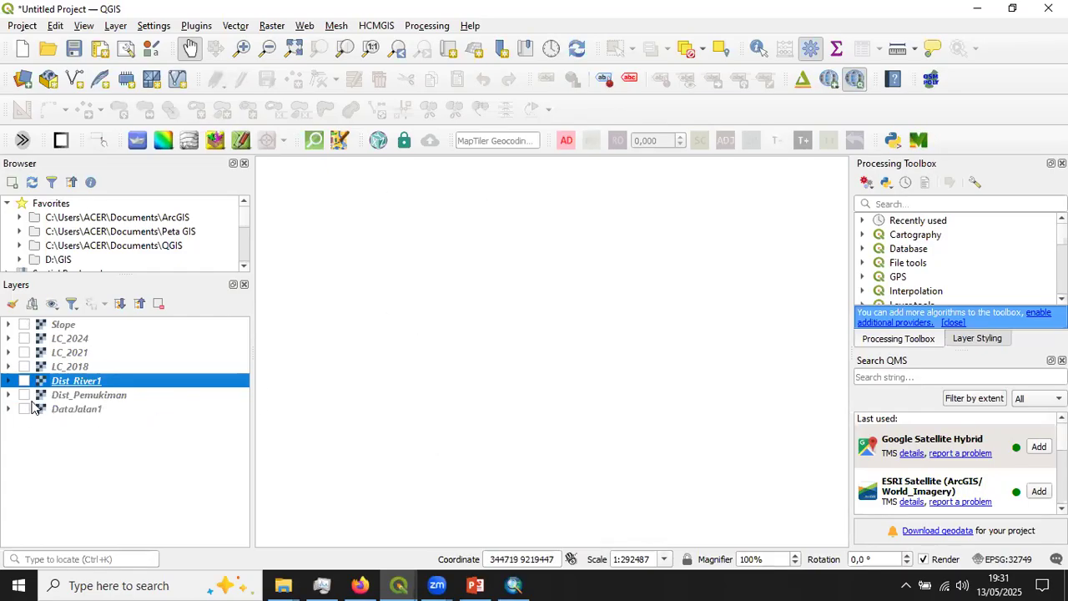
- Show the DataJalan1, Dist_Pemukiman and Dist_River1 layers together and make Slope the active layer while leaving it hidden
{"action": "left_click", "coordinate": [24, 410]}
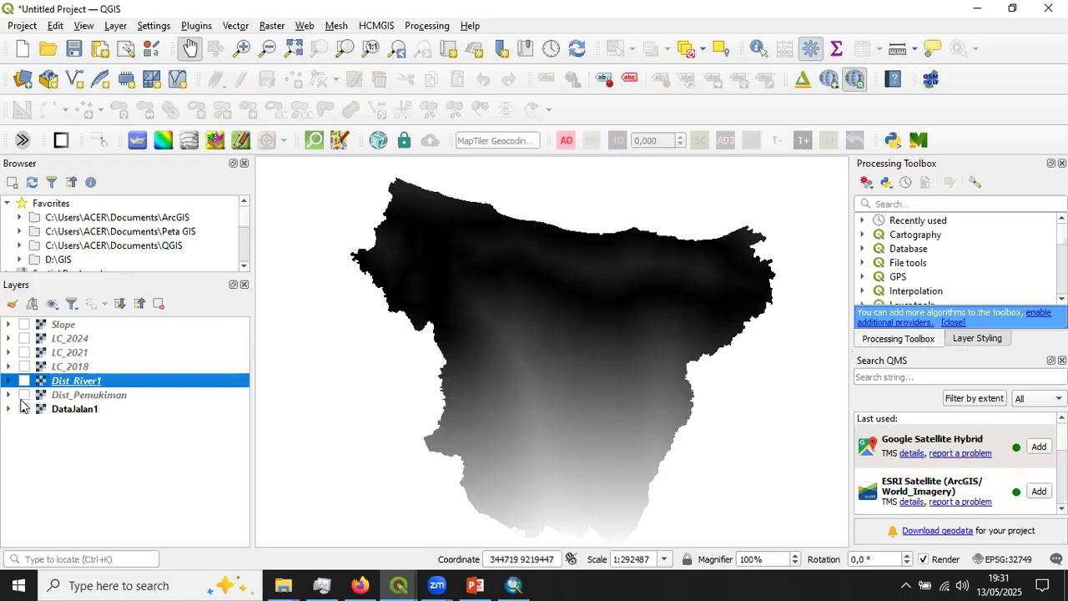
{"action": "left_click", "coordinate": [24, 395]}
{"action": "left_click", "coordinate": [24, 381]}
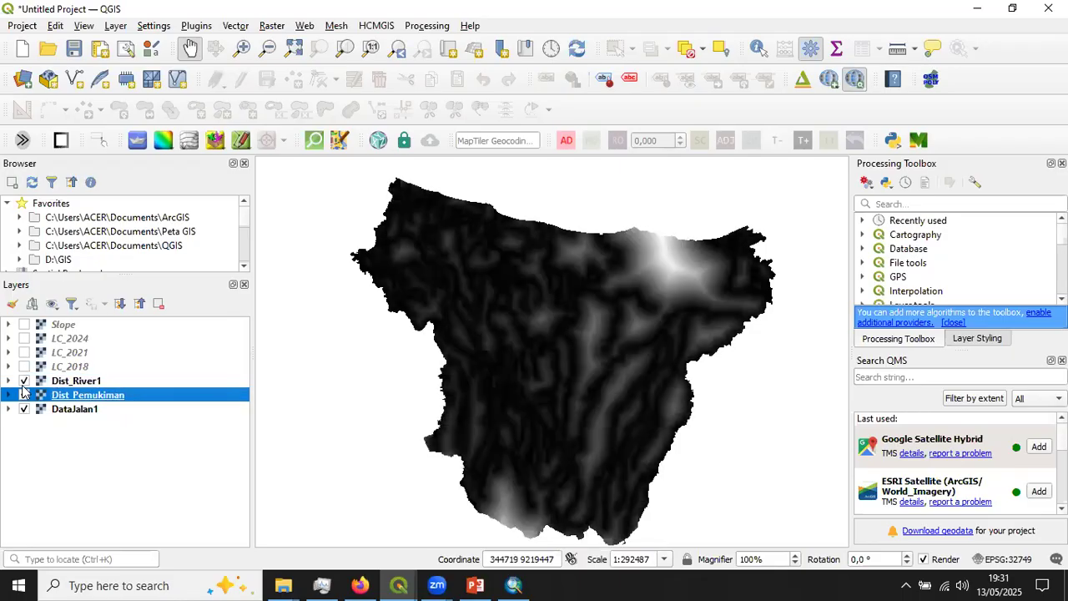
{"action": "left_click", "coordinate": [100, 409]}
{"action": "left_click", "coordinate": [100, 381]}
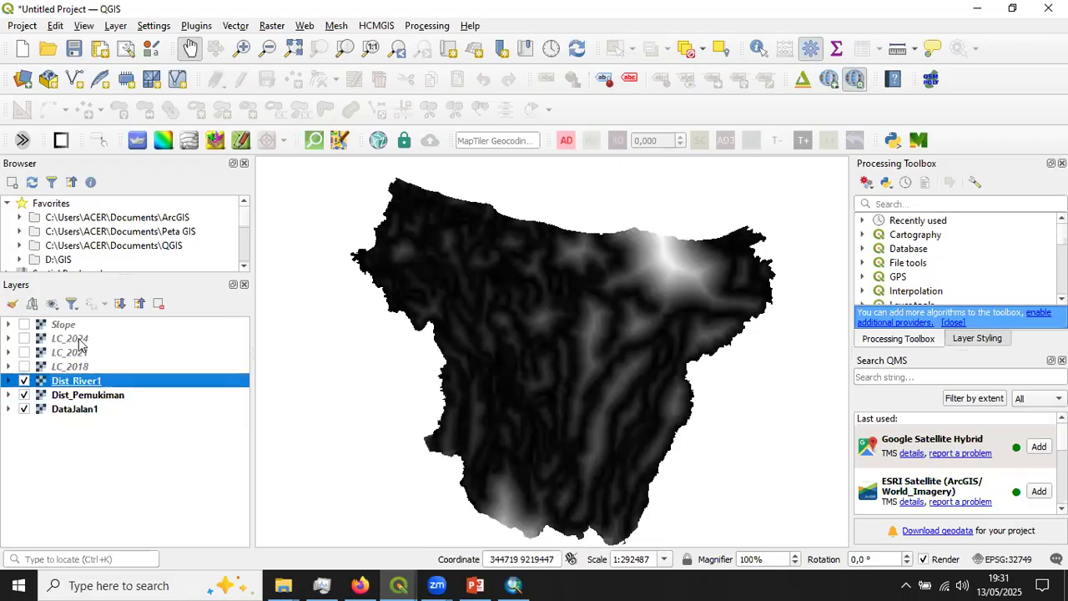
{"action": "left_click", "coordinate": [73, 326]}
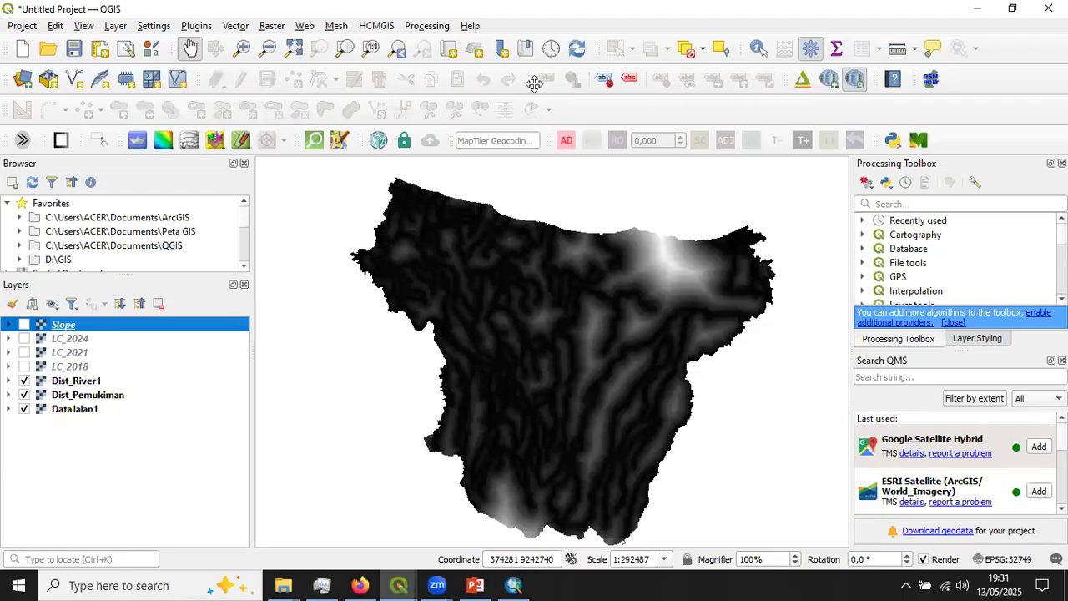
- Open the MOLUSCE land use change plugin
{"action": "left_click", "coordinate": [275, 26]}
{"action": "left_click", "coordinate": [273, 27]}
{"action": "mouse_move", "coordinate": [332, 152]}
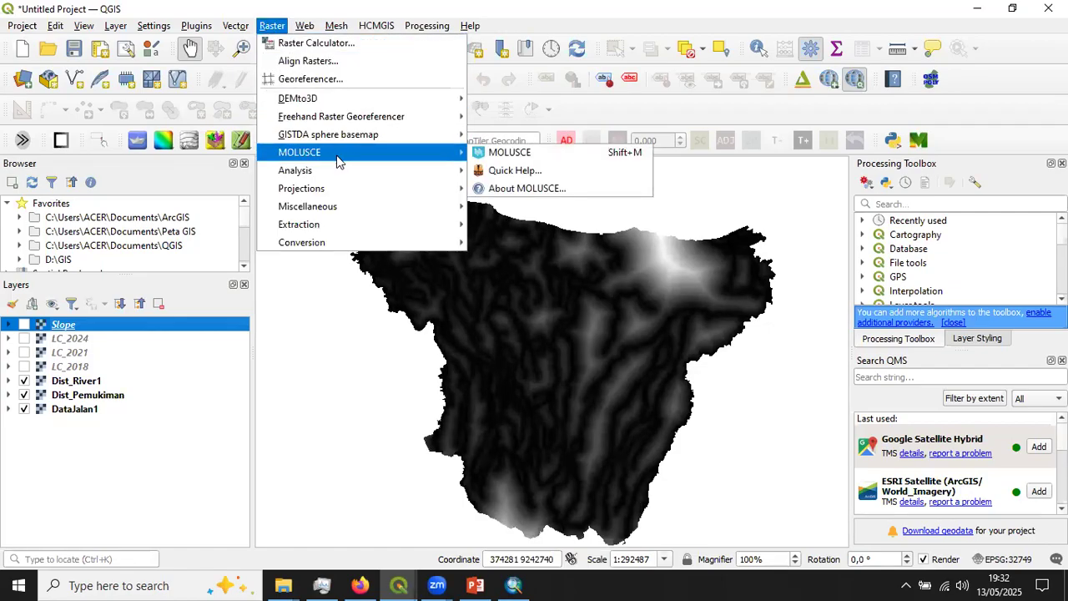
{"action": "left_click", "coordinate": [522, 158]}
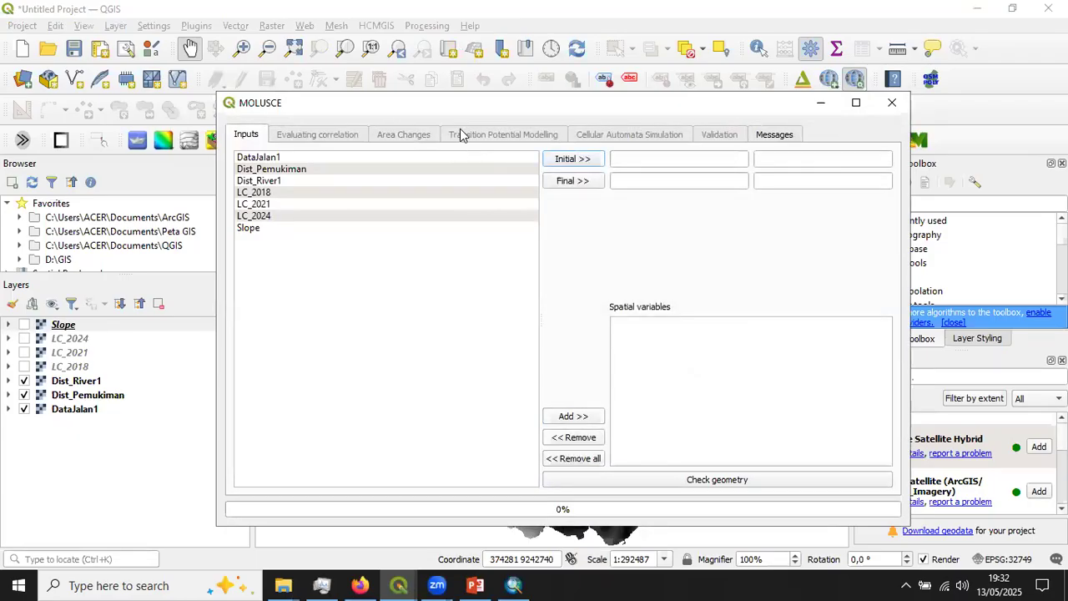
- Assign LC_2018 as the initial land cover raster and LC_2021 as the final one in MOLUSCE
{"action": "left_click", "coordinate": [638, 159]}
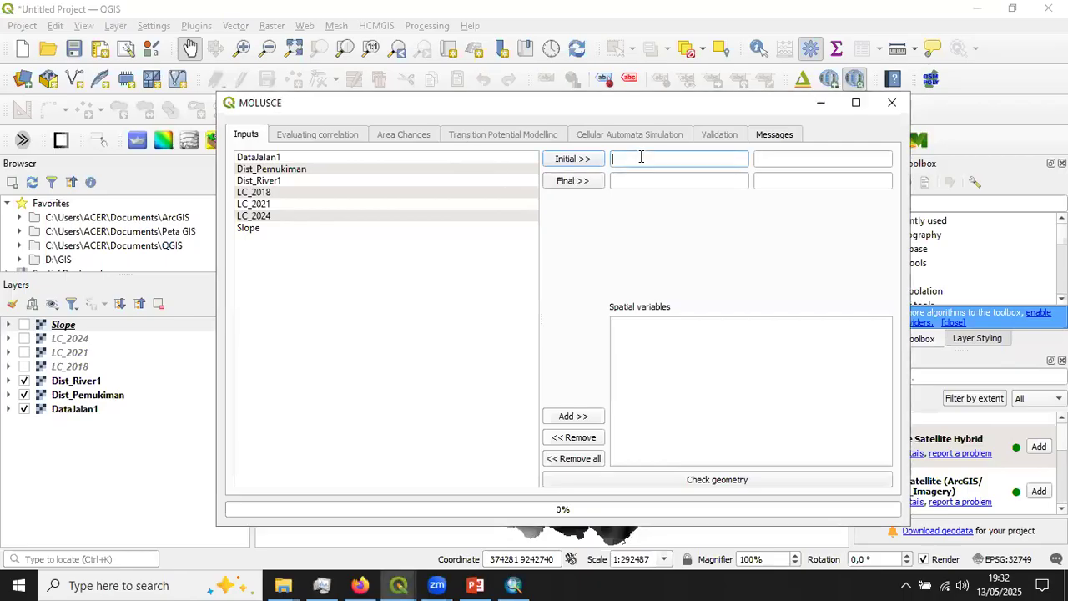
{"action": "left_click", "coordinate": [280, 194]}
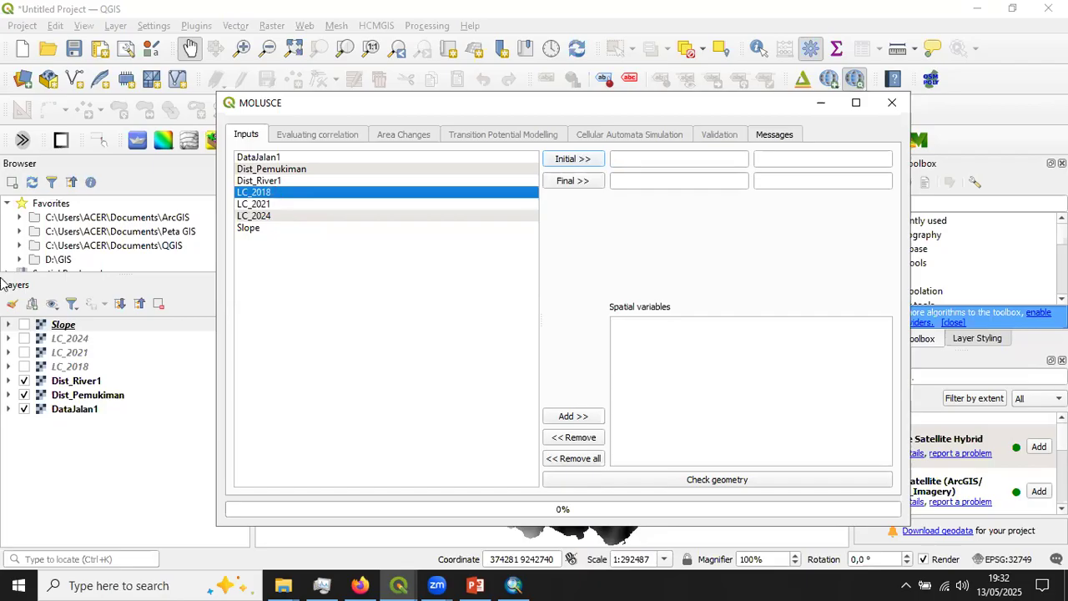
{"action": "left_click", "coordinate": [574, 158]}
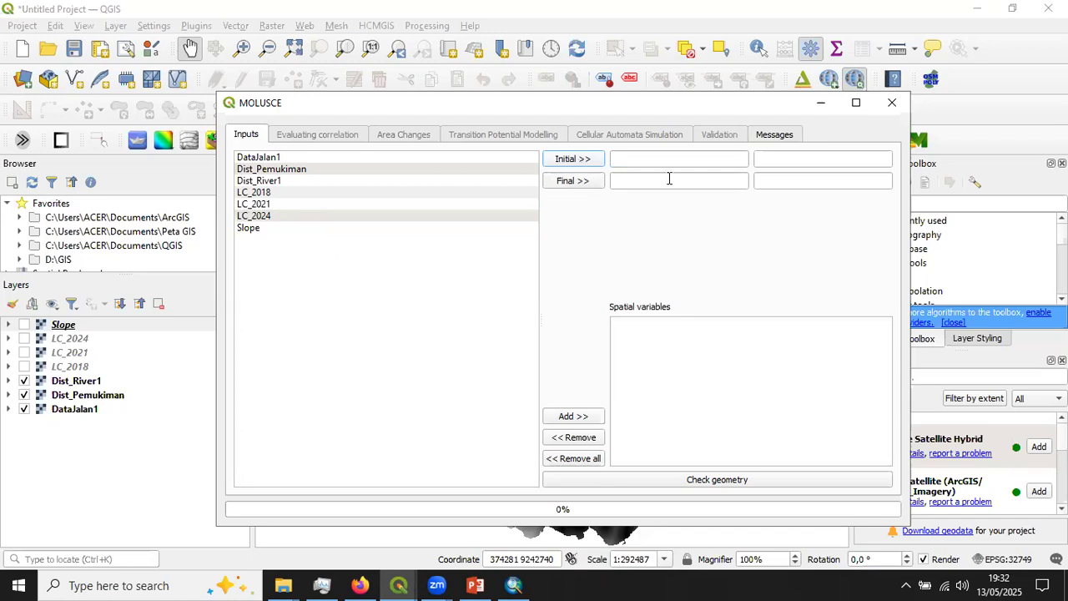
{"action": "left_click", "coordinate": [624, 181]}
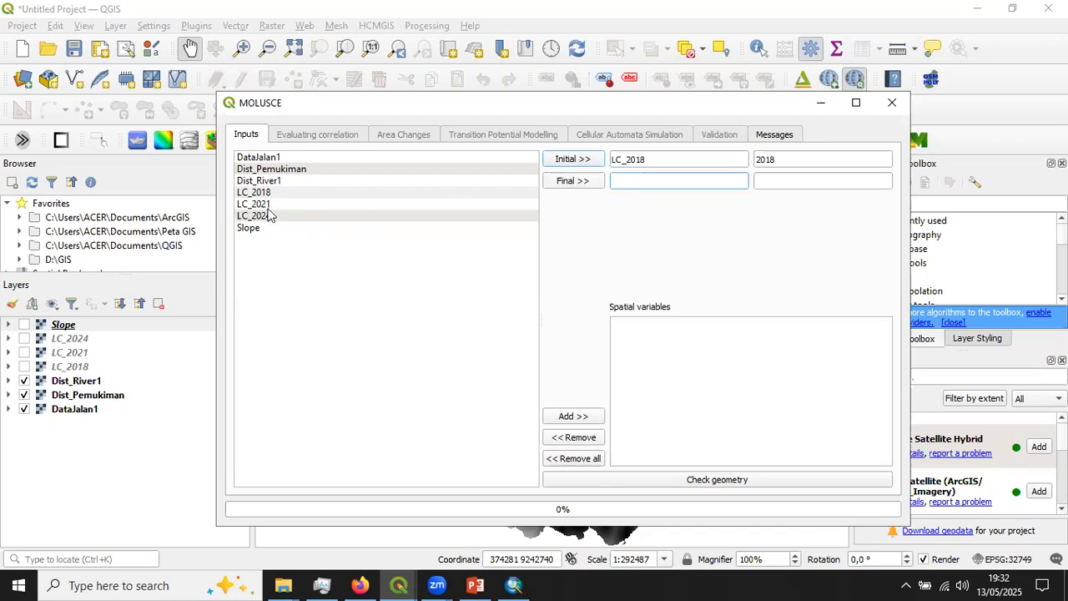
{"action": "left_click", "coordinate": [281, 205]}
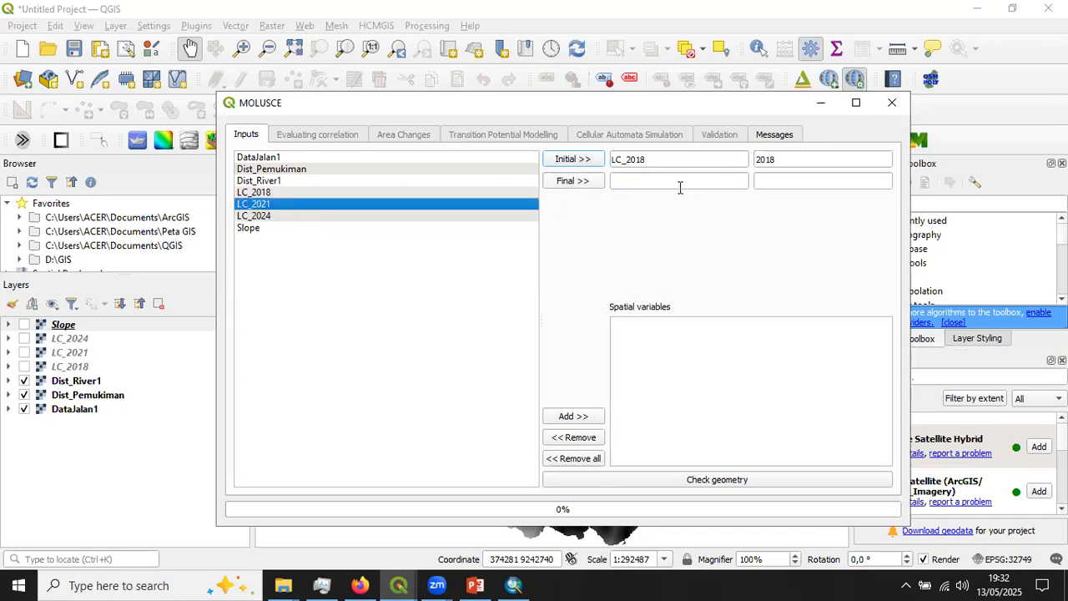
{"action": "left_click", "coordinate": [624, 187]}
{"action": "left_click", "coordinate": [567, 181]}
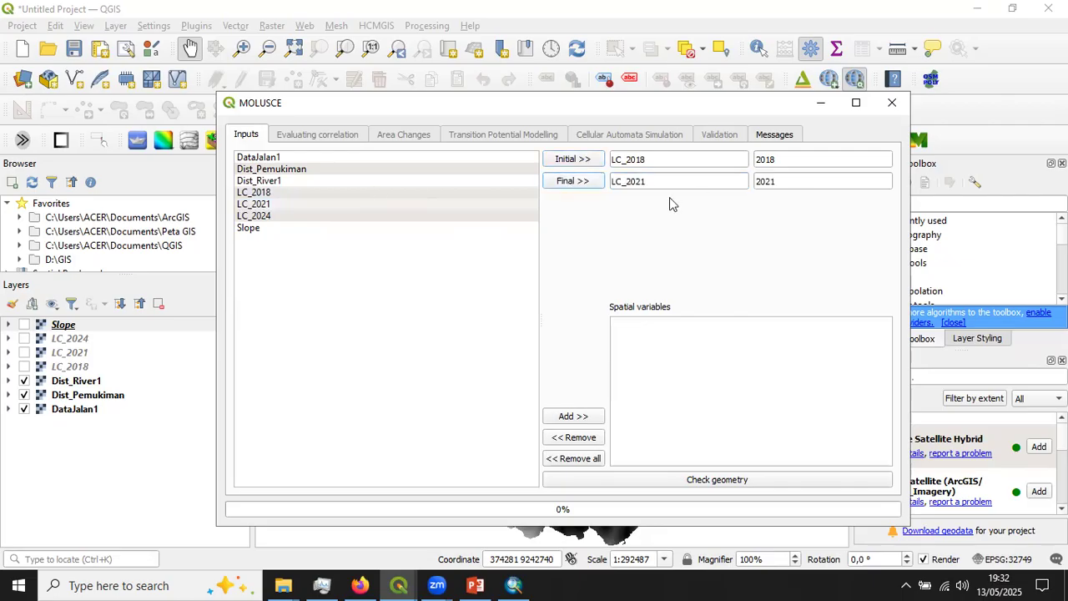
- Add DataJalan1, Dist_Pemukiman, Dist_River1 and Slope as the spatial variables of the MOLUSCE model
{"action": "left_click", "coordinate": [307, 170]}
{"action": "left_click", "coordinate": [304, 157]}
{"action": "left_click", "coordinate": [287, 180], "text": "shift"}
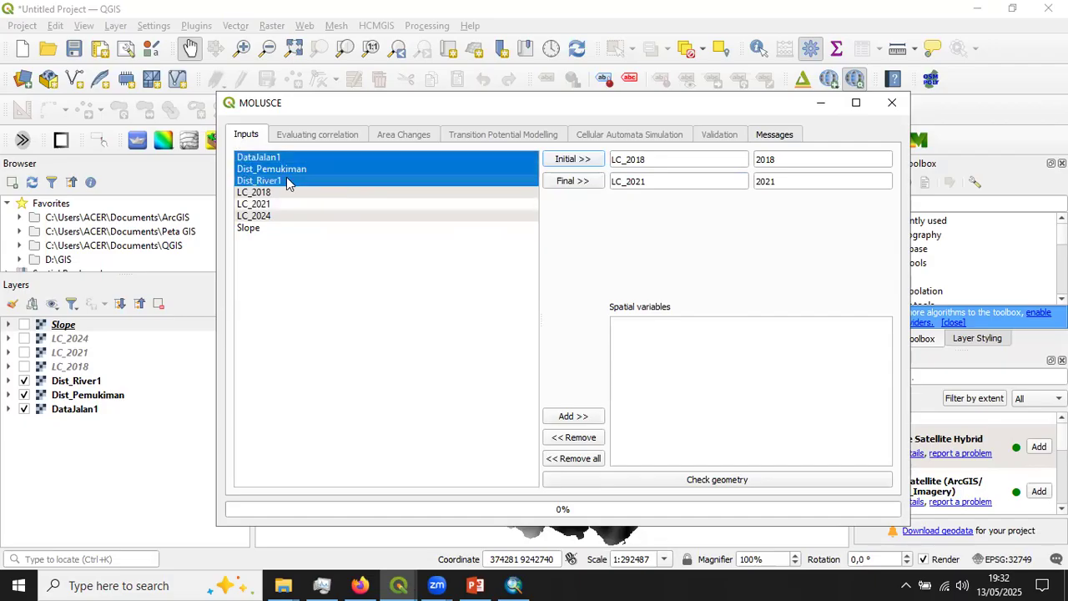
{"action": "left_click", "coordinate": [269, 228], "text": "ctrl"}
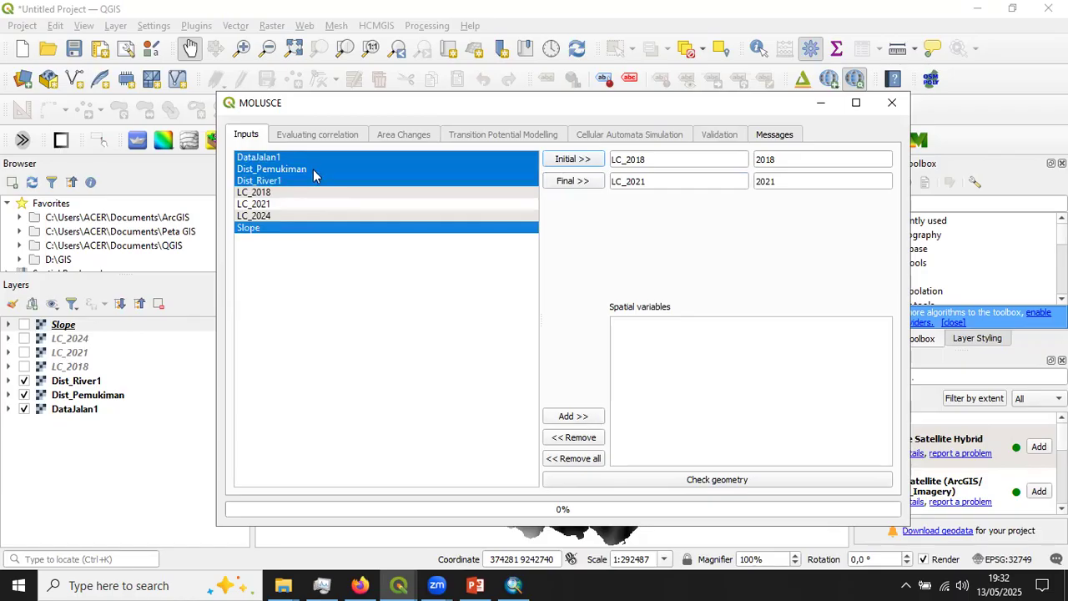
{"action": "left_click", "coordinate": [586, 416]}
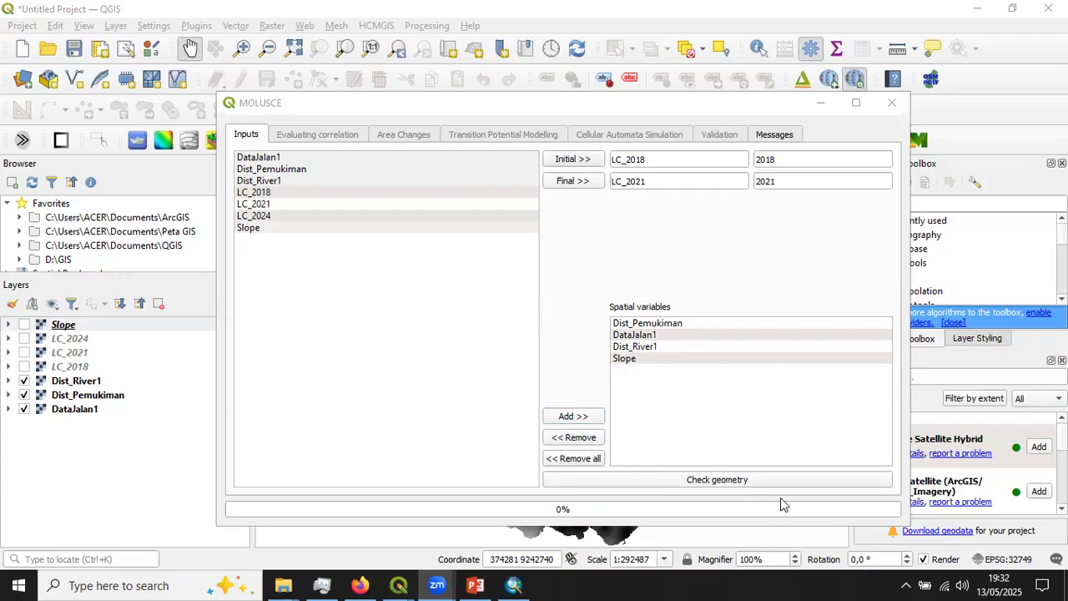
- Run the geometry check on the input rasters and dismiss its message
{"action": "left_click", "coordinate": [716, 482]}
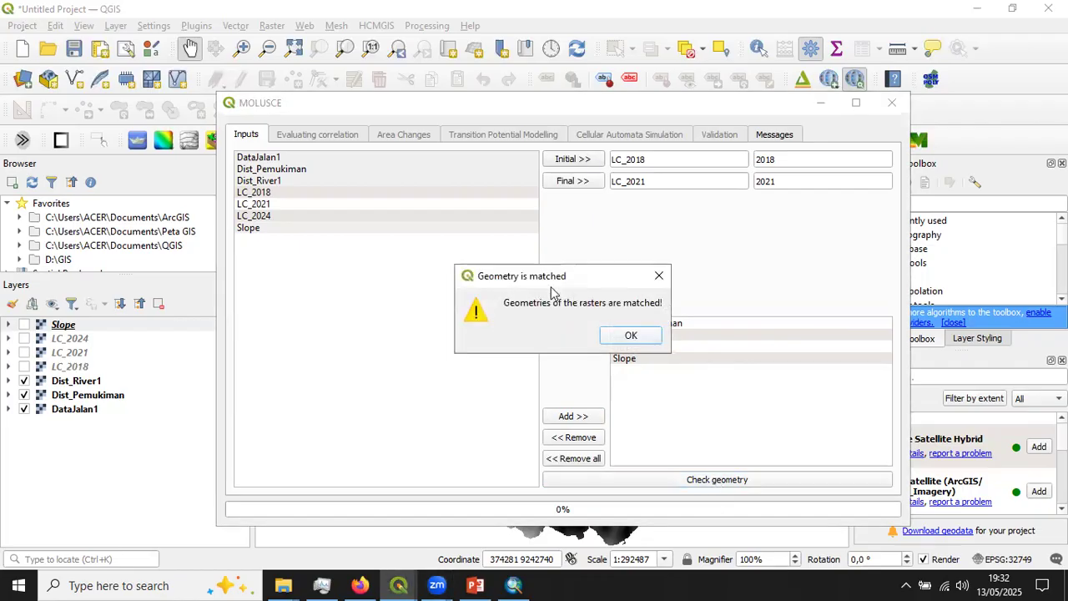
{"action": "left_click_drag", "start_coordinate": [555, 278], "coordinate": [537, 236]}
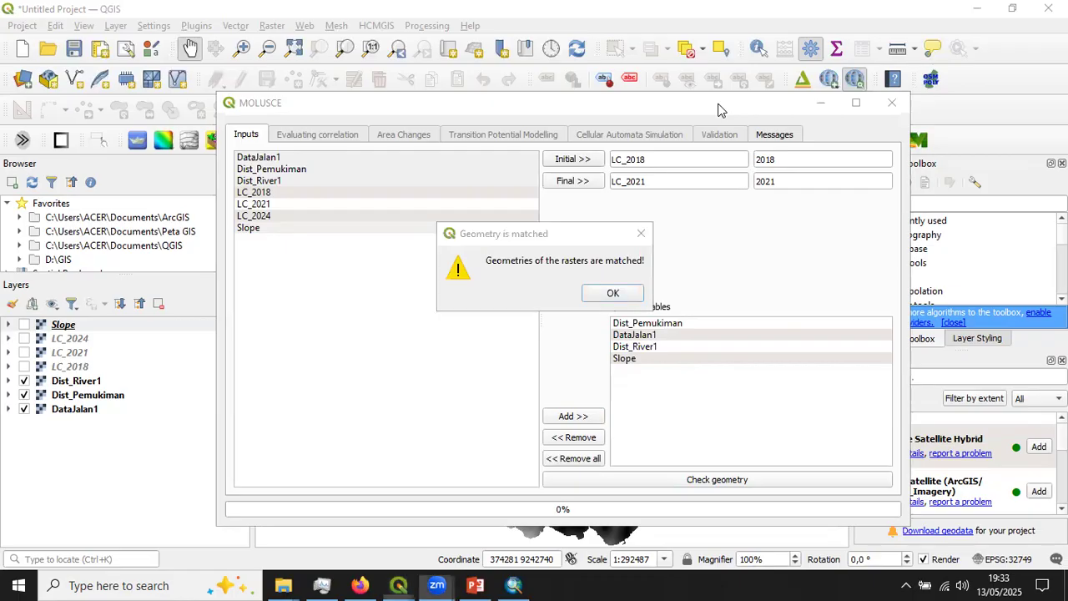
{"action": "left_click", "coordinate": [549, 239]}
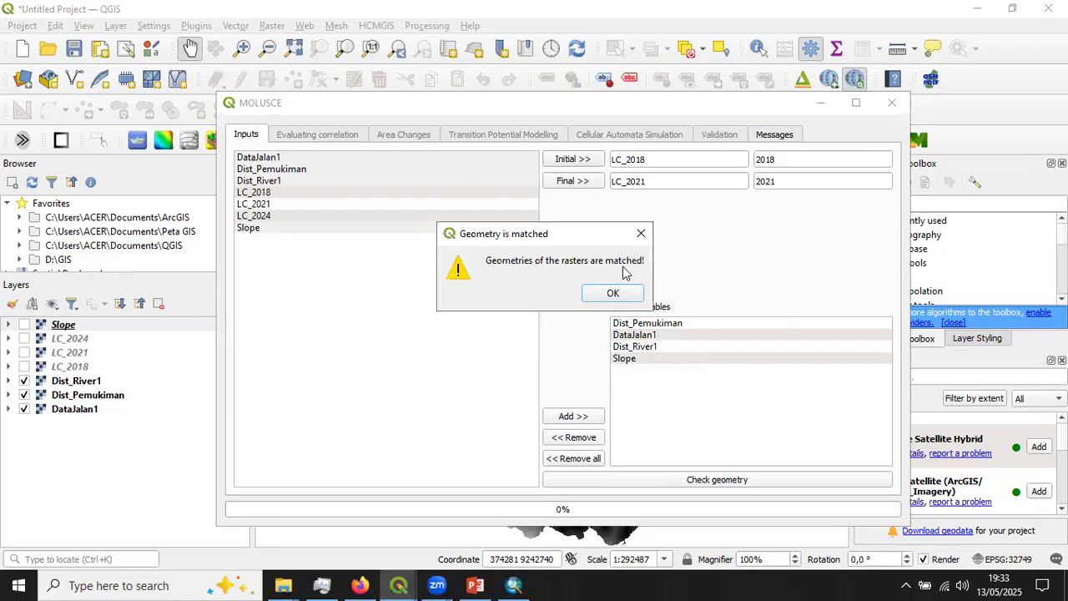
{"action": "left_click_drag", "start_coordinate": [518, 238], "coordinate": [586, 203]}
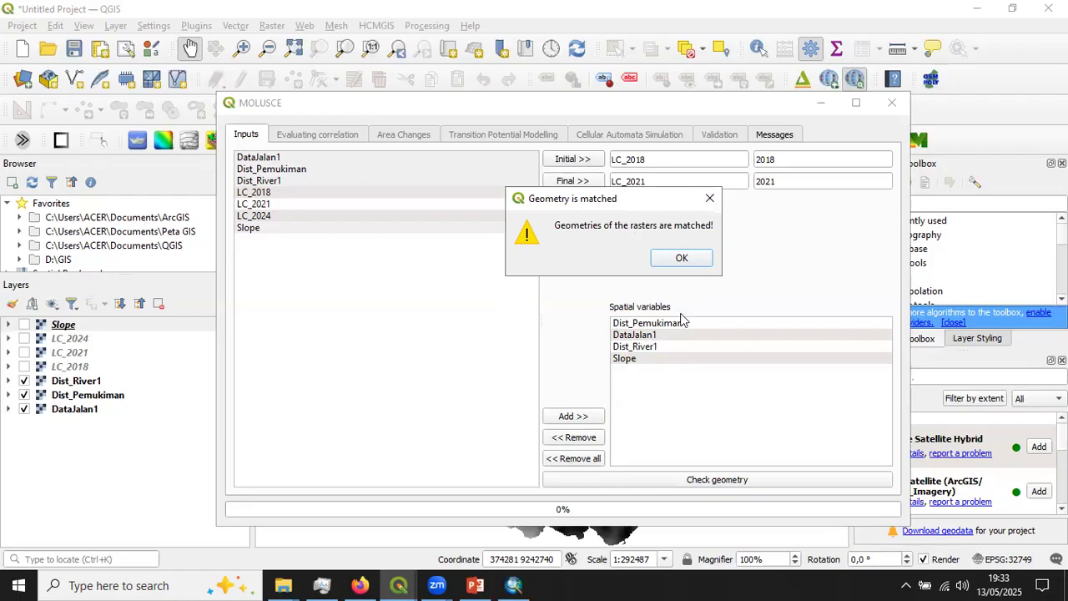
{"action": "left_click", "coordinate": [682, 261]}
- Open the properties of the Dist_River1 layer and examine its extent, dimensions, origin, pixel size and coordinate reference system
{"action": "left_click", "coordinate": [104, 383]}
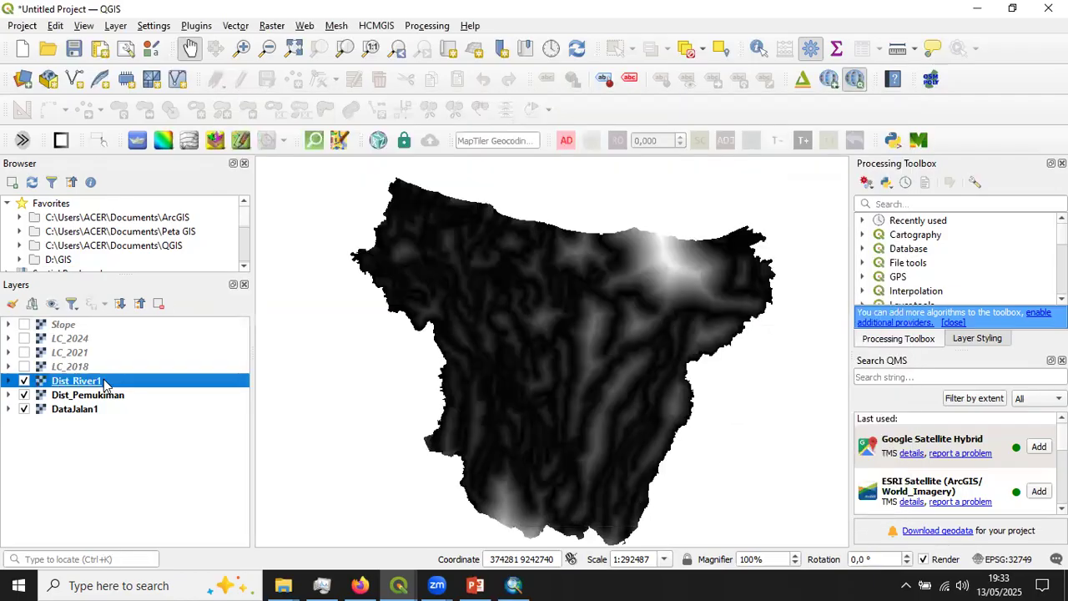
{"action": "right_click", "coordinate": [105, 384]}
{"action": "left_click", "coordinate": [141, 371]}
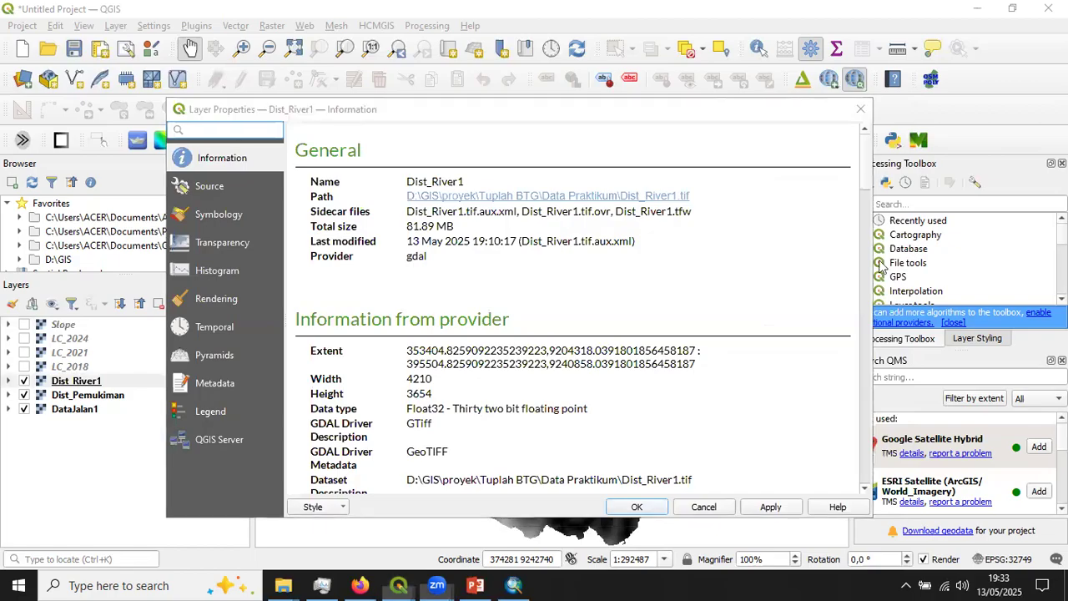
{"action": "scroll", "coordinate": [868, 231], "scroll_direction": "down", "scroll_amount": 5}
{"action": "scroll", "coordinate": [868, 231], "scroll_direction": "down", "scroll_amount": 8}
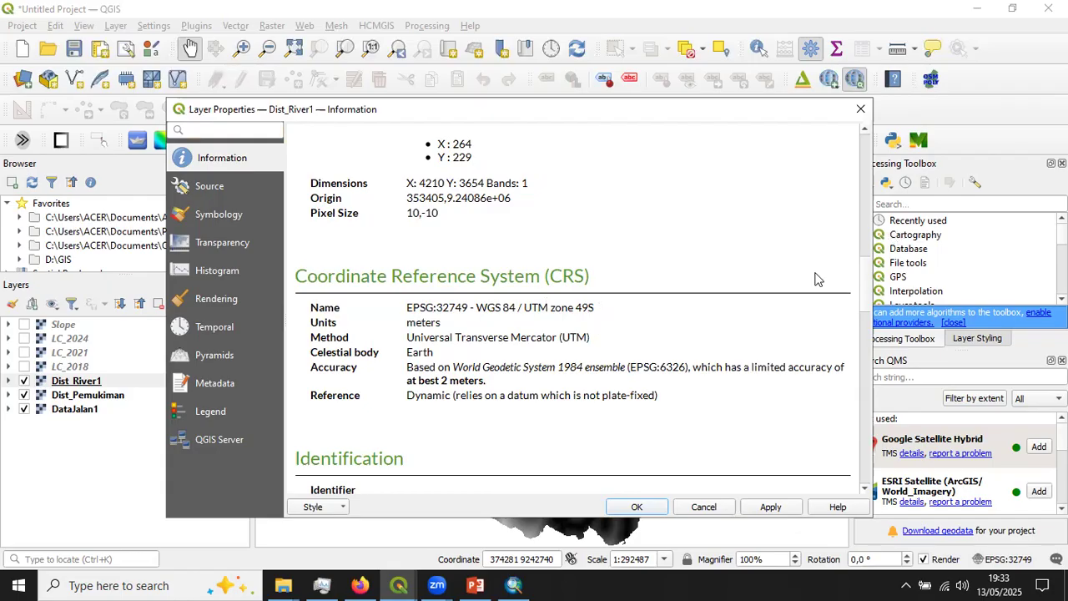
{"action": "left_click_drag", "start_coordinate": [399, 196], "coordinate": [431, 193]}
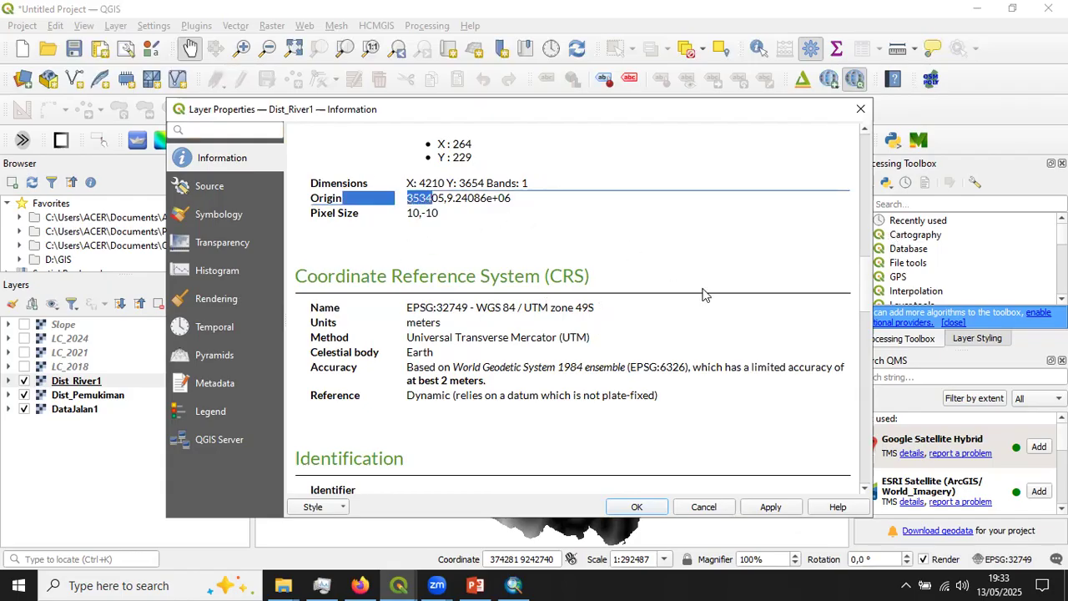
{"action": "scroll", "coordinate": [867, 297], "scroll_direction": "up", "scroll_amount": 2}
{"action": "left_click", "coordinate": [441, 244]}
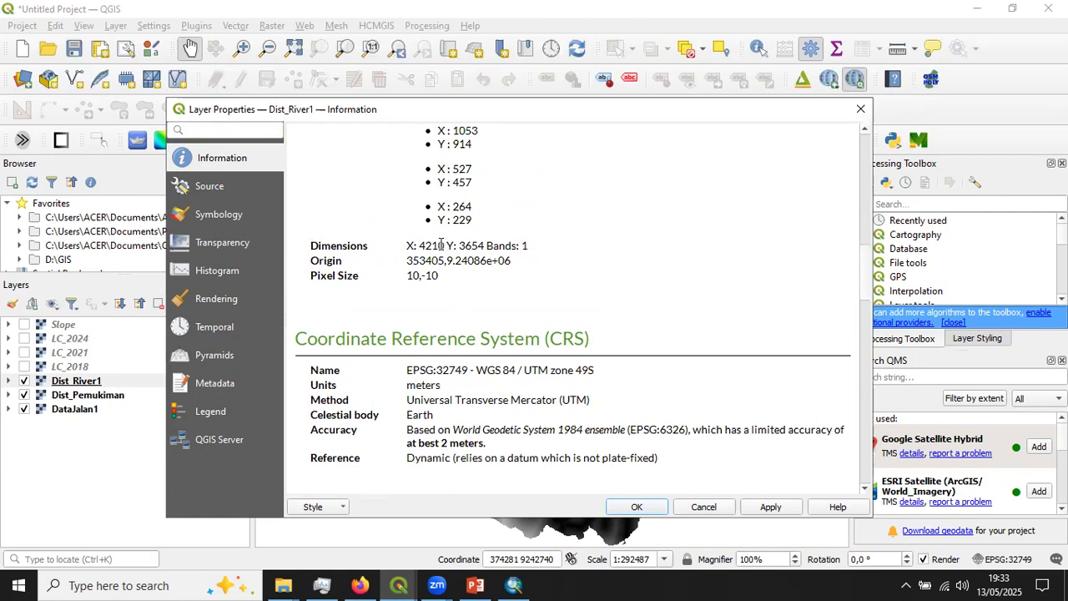
{"action": "left_click_drag", "start_coordinate": [408, 247], "coordinate": [483, 243]}
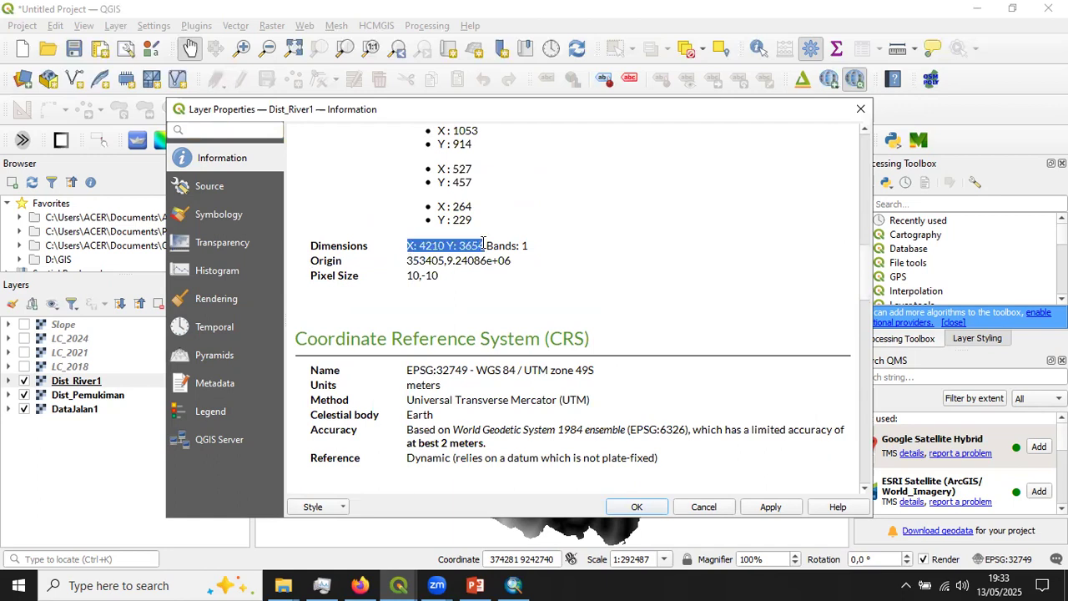
{"action": "left_click", "coordinate": [403, 277]}
{"action": "mouse_move", "coordinate": [438, 275]}
{"action": "left_mouse_down"}
{"action": "mouse_move", "coordinate": [417, 277]}
{"action": "mouse_move", "coordinate": [455, 284]}
{"action": "left_mouse_up"}
{"action": "left_click", "coordinate": [416, 269]}
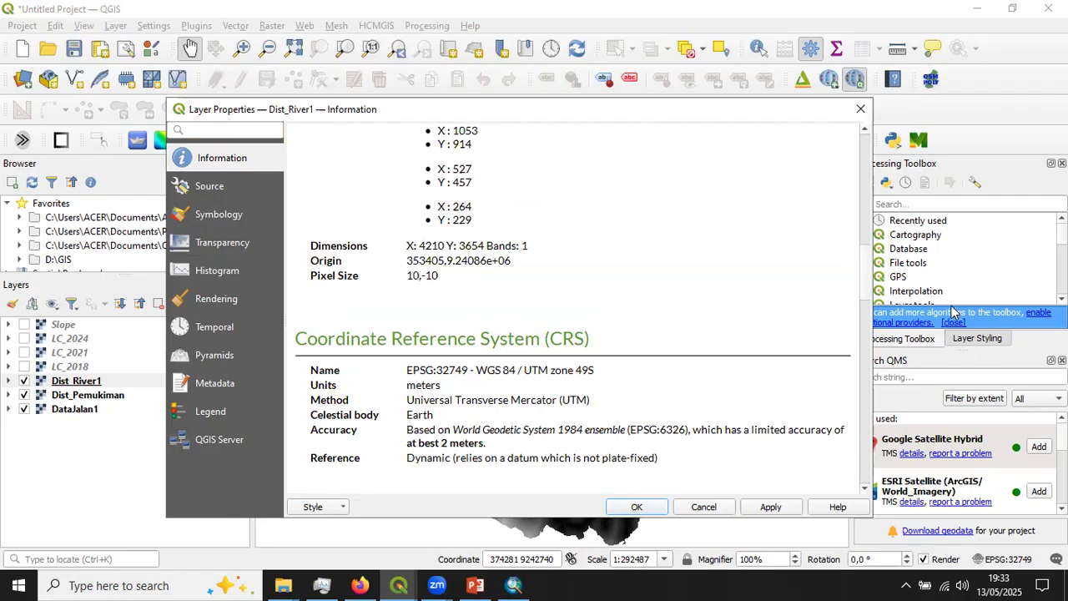
{"action": "left_click_drag", "start_coordinate": [870, 278], "coordinate": [820, 241]}
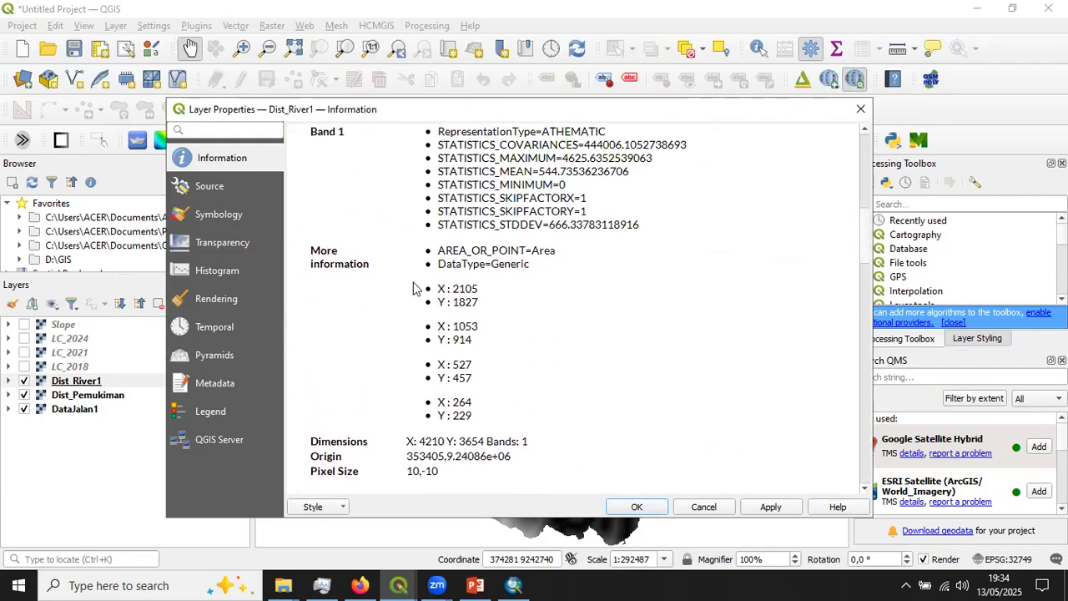
{"action": "scroll", "coordinate": [484, 297], "scroll_direction": "up", "scroll_amount": 10}
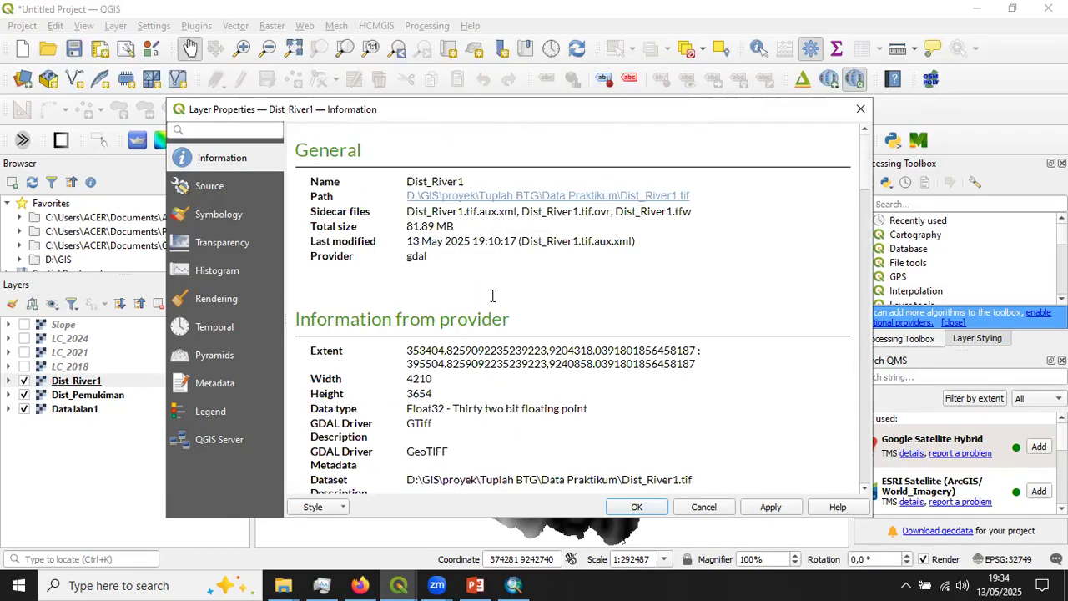
- Review the remaining Dist_River1 layer information down to the coordinate reference system and close the layer properties
{"action": "scroll", "coordinate": [510, 310], "scroll_direction": "down", "scroll_amount": 5}
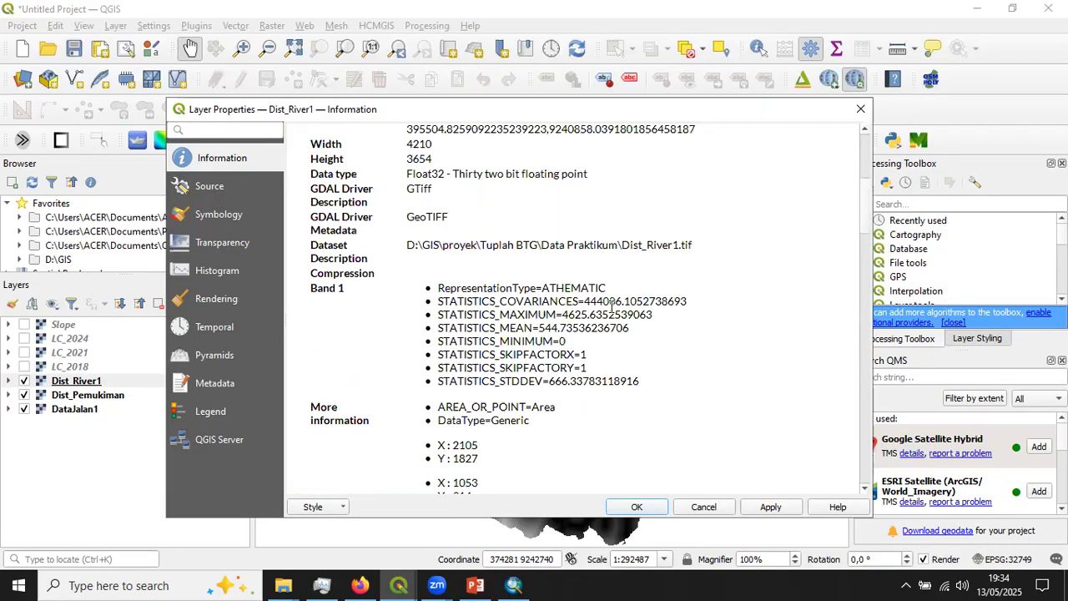
{"action": "scroll", "coordinate": [555, 343], "scroll_direction": "down", "scroll_amount": 3}
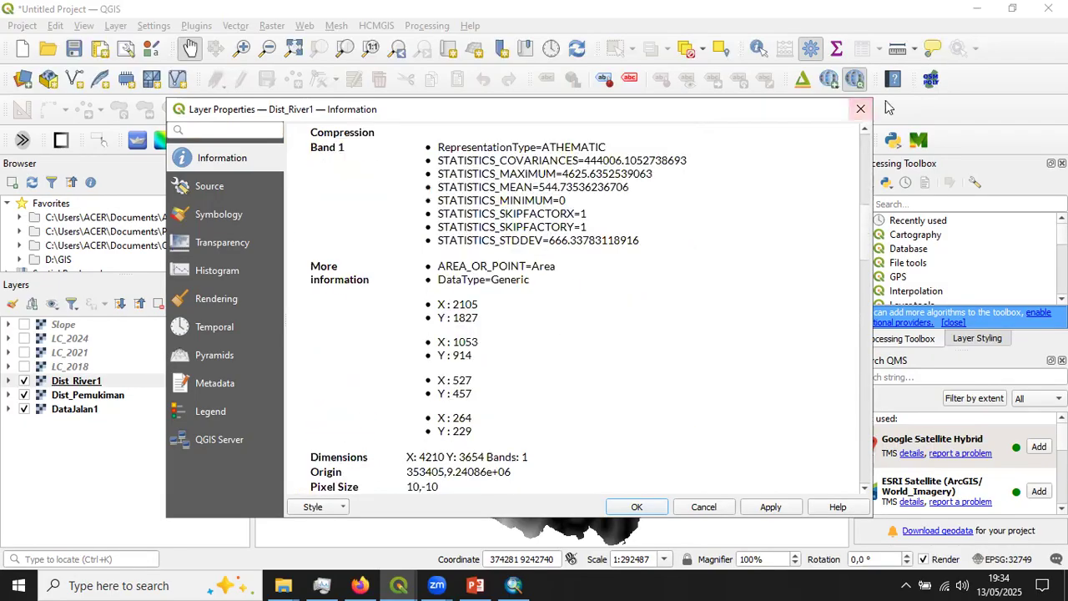
{"action": "scroll", "coordinate": [574, 340], "scroll_direction": "down", "scroll_amount": 4}
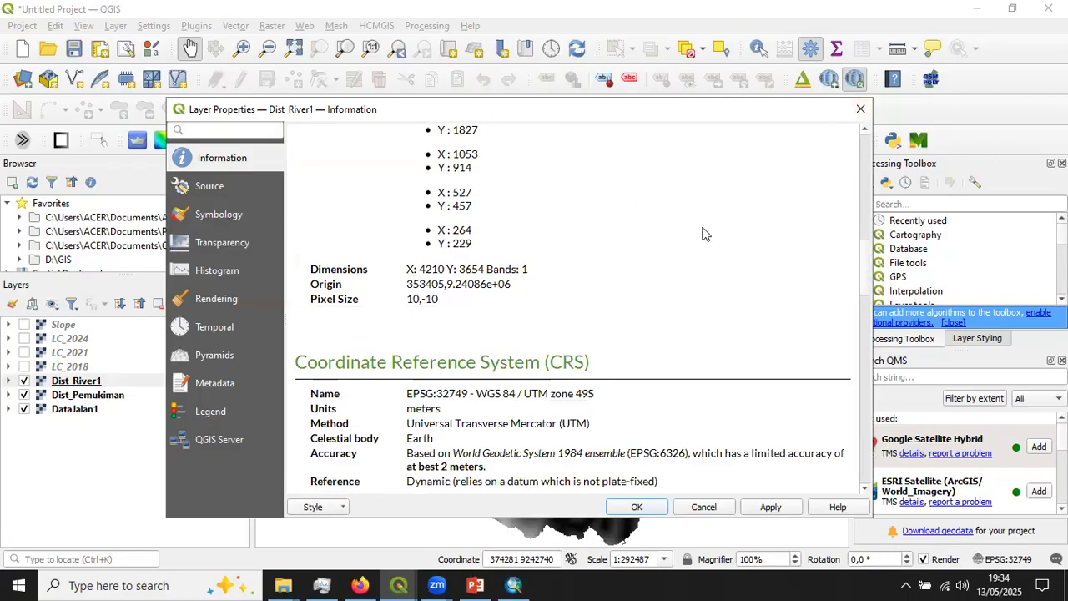
{"action": "left_click", "coordinate": [860, 108]}
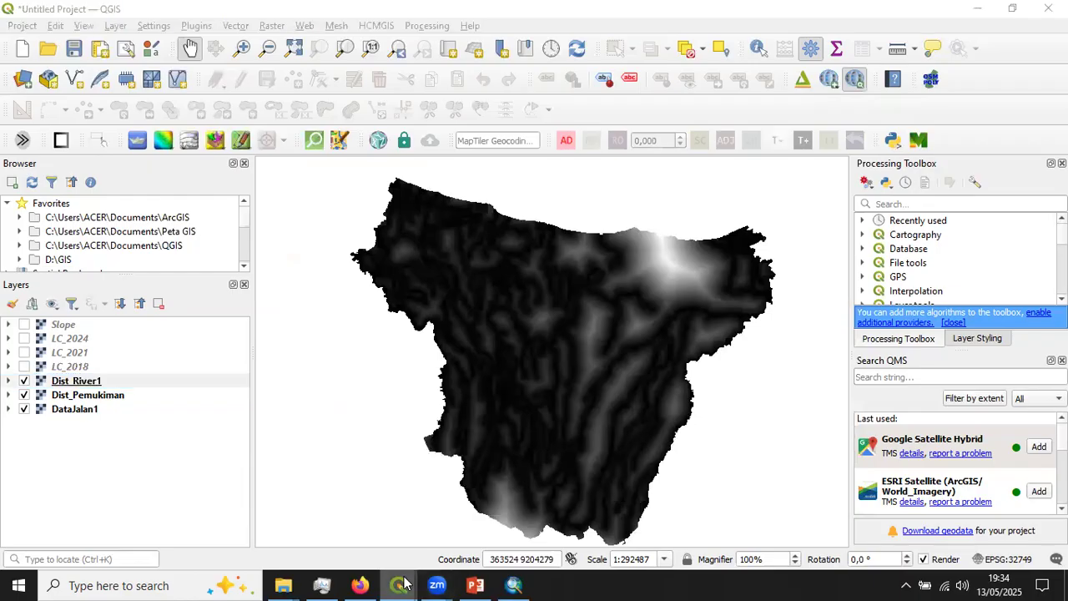
- Return to the MOLUSCE window, rerun the geometry check on the input rasters and dismiss its message
{"action": "mouse_move", "coordinate": [403, 584]}
{"action": "left_click", "coordinate": [613, 527]}
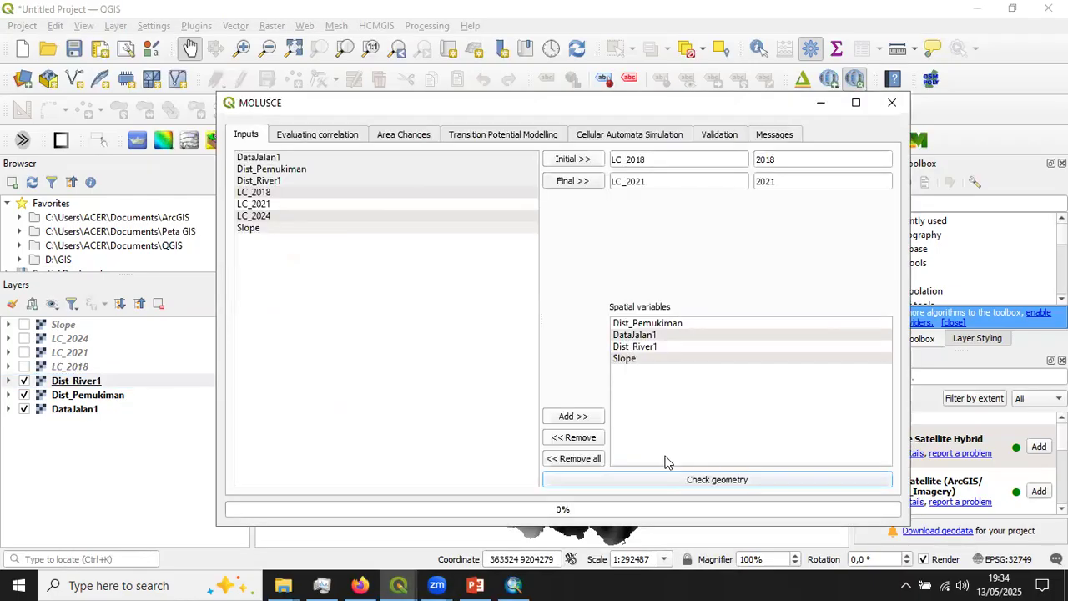
{"action": "left_click", "coordinate": [699, 481]}
{"action": "left_click", "coordinate": [631, 337]}
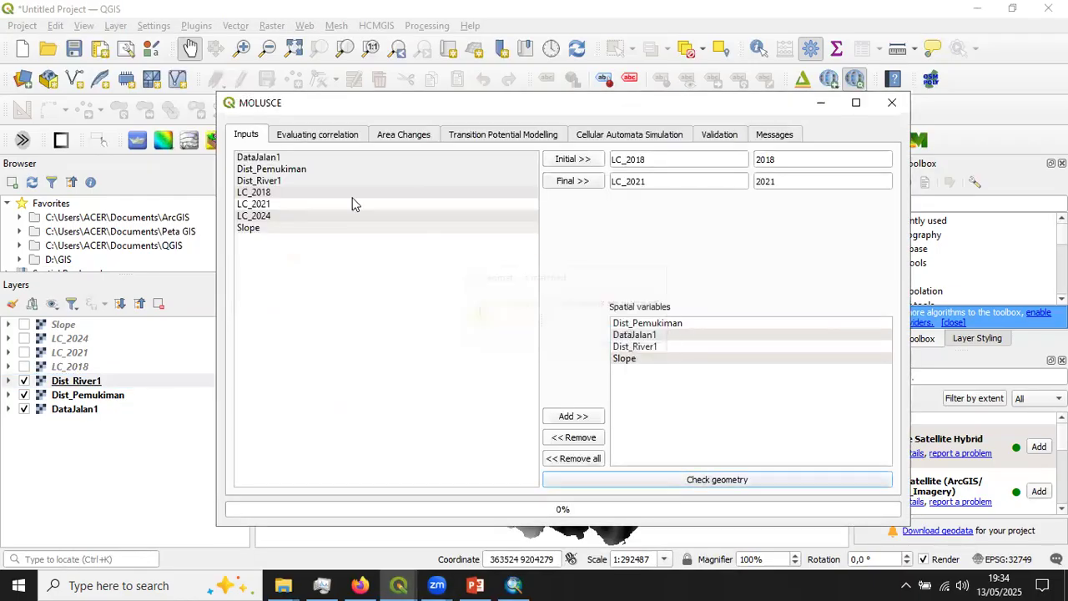
- Run the Pearson's Correlation check on all rasters and examine the DataJalan1 row against Dist_River1 in the result table
{"action": "left_click", "coordinate": [324, 137]}
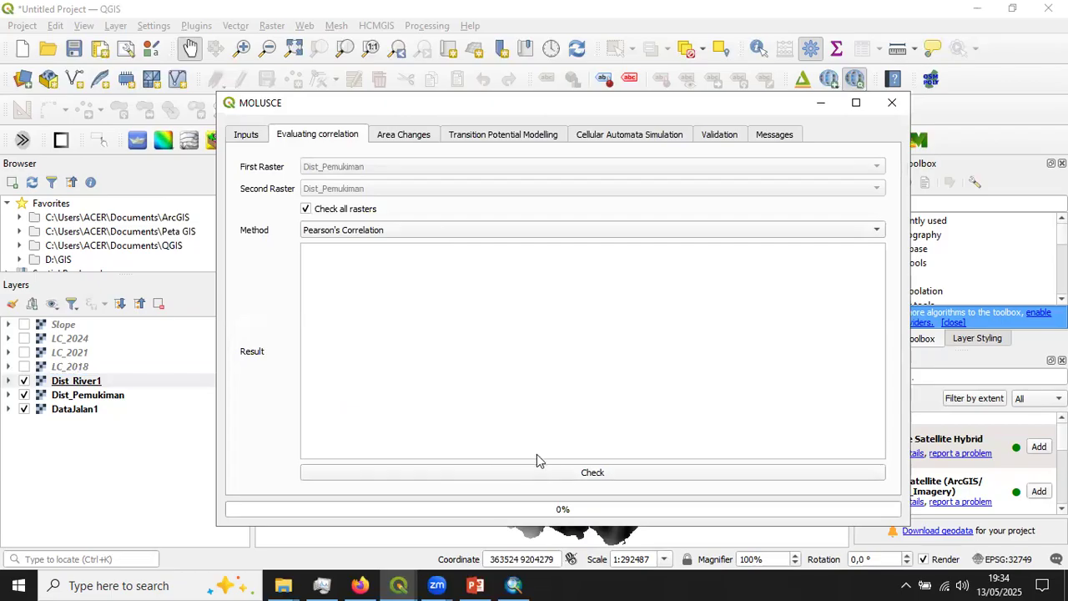
{"action": "left_click", "coordinate": [591, 474]}
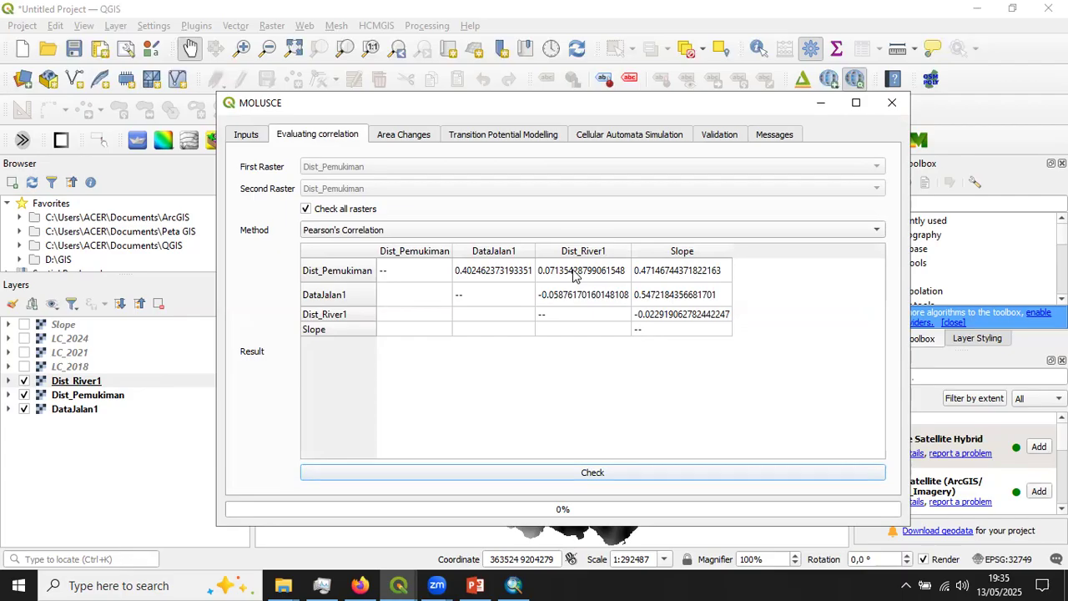
{"action": "left_click", "coordinate": [347, 298]}
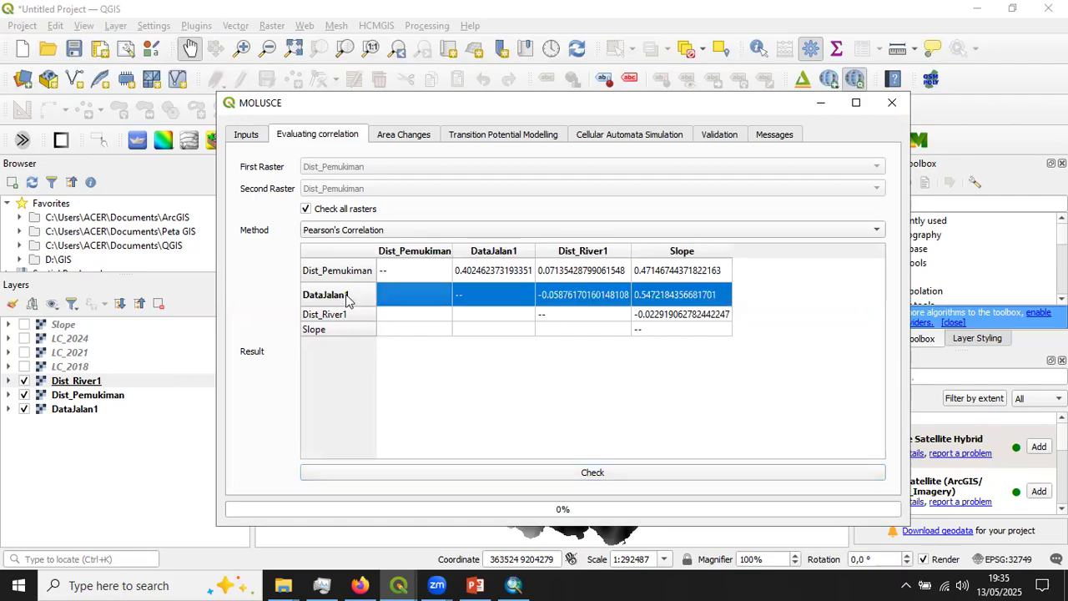
{"action": "left_click", "coordinate": [602, 253]}
{"action": "left_click", "coordinate": [574, 299]}
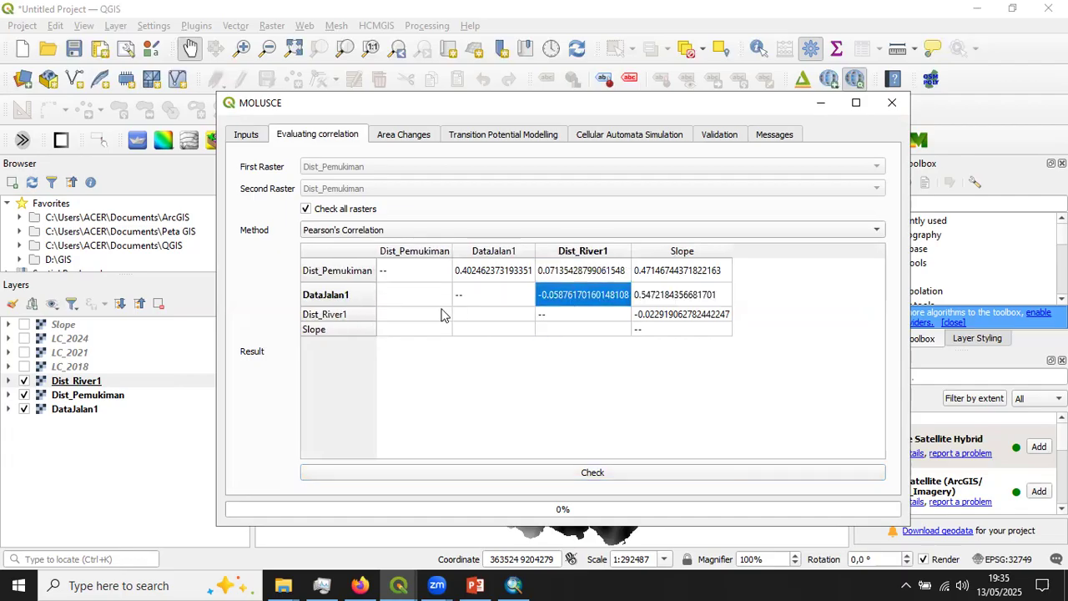
{"action": "left_click", "coordinate": [357, 297]}
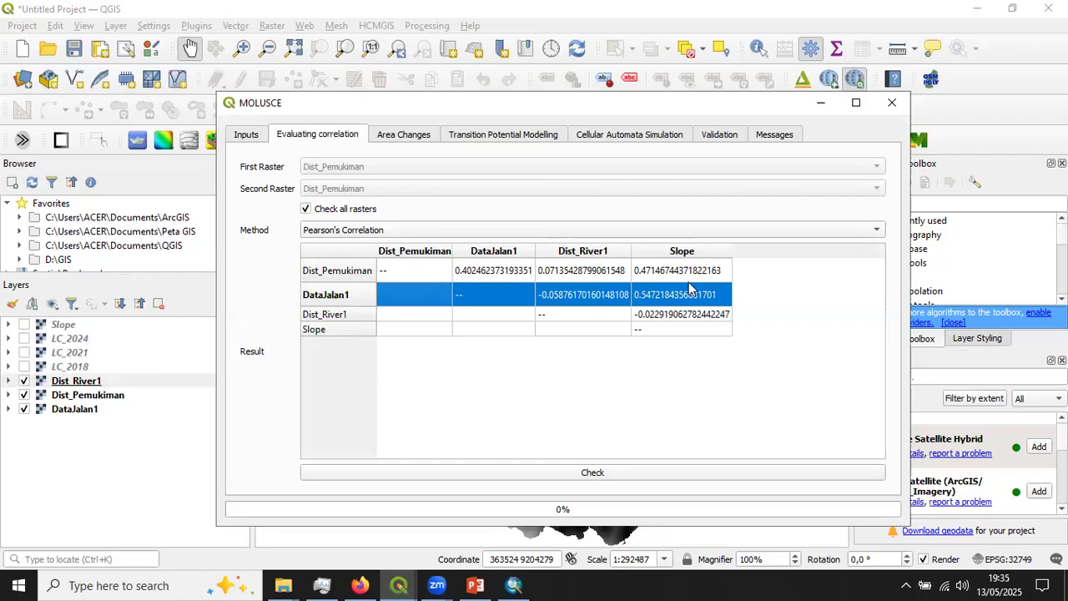
{"action": "left_click", "coordinate": [594, 295]}
{"action": "left_click", "coordinate": [699, 364]}
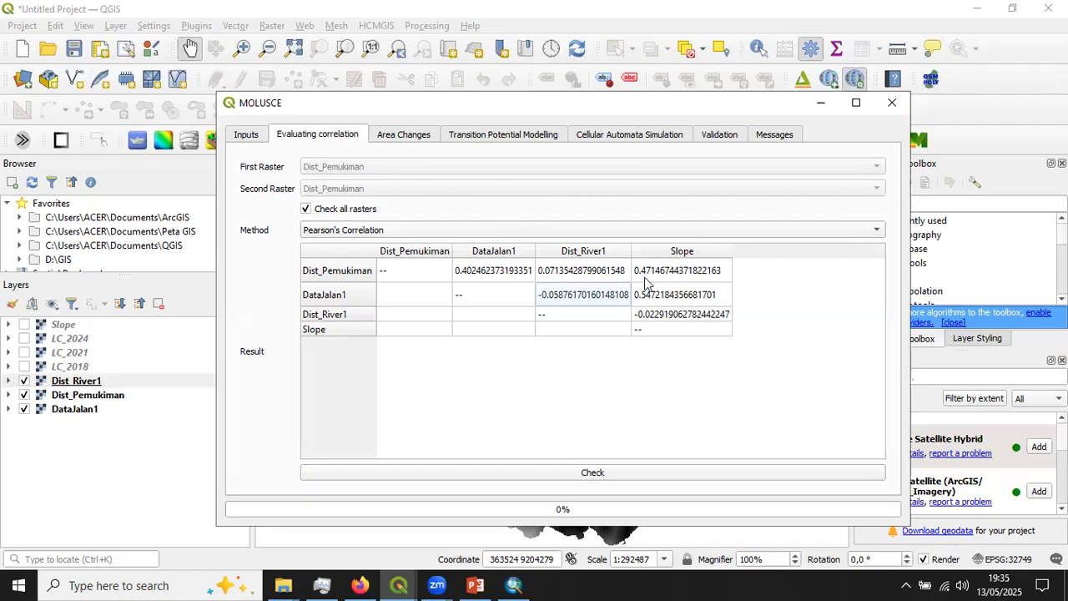
{"action": "left_click", "coordinate": [600, 472]}
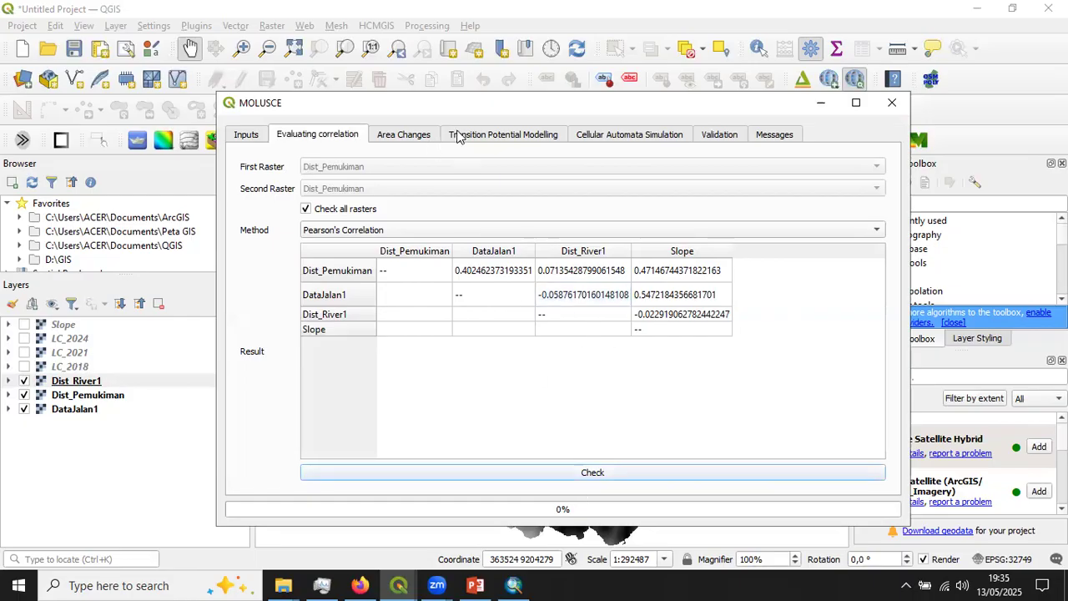
- Set the class statistics unit of the MOLUSCE area changes to ha
{"action": "left_click_drag", "start_coordinate": [396, 113], "coordinate": [384, 113]}
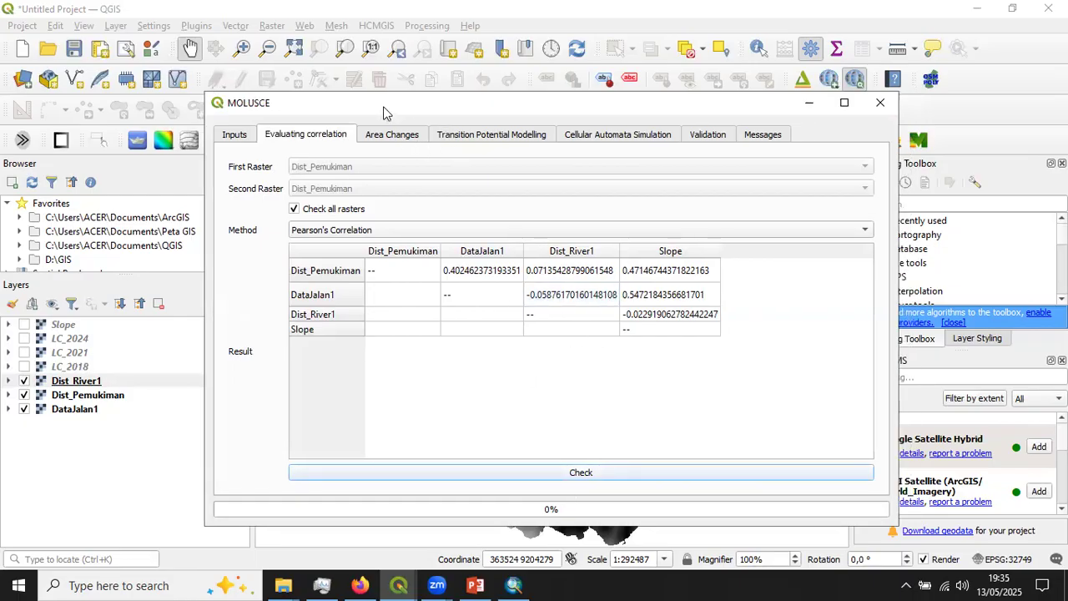
{"action": "left_click", "coordinate": [398, 136]}
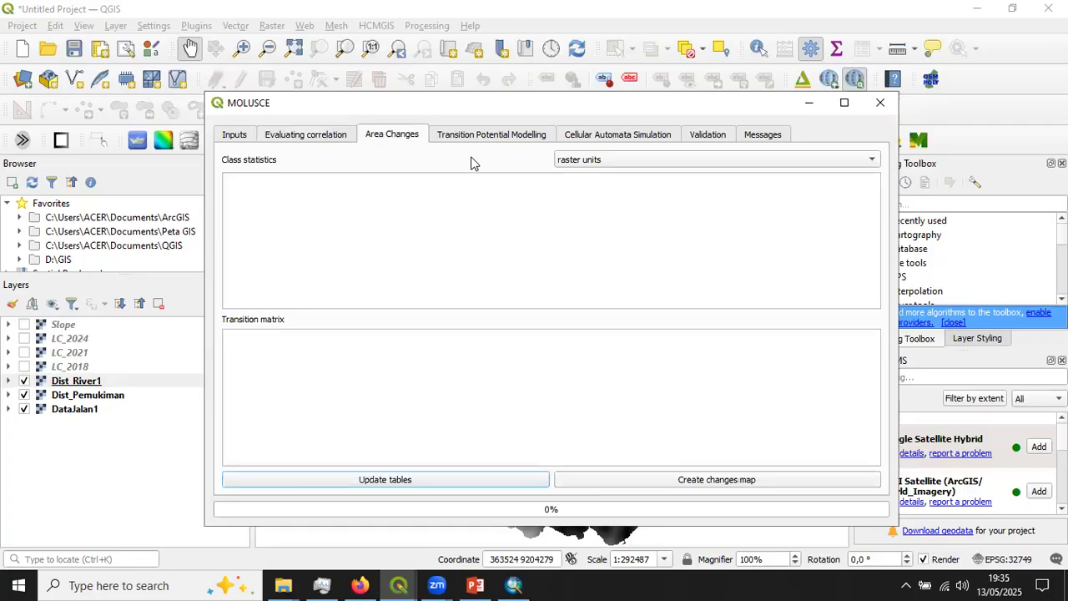
{"action": "left_click", "coordinate": [639, 165]}
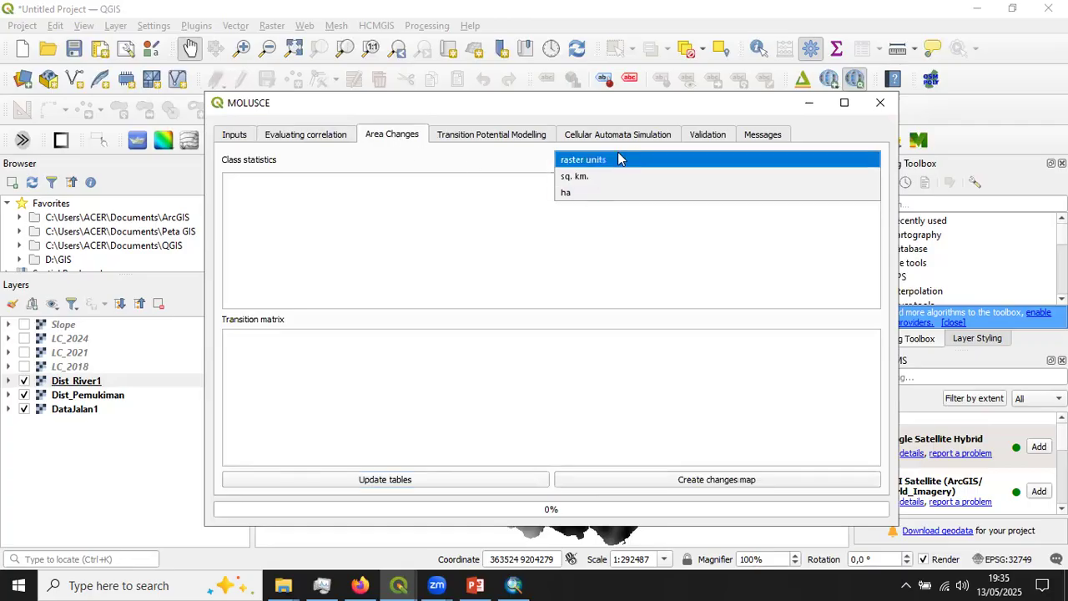
{"action": "left_click", "coordinate": [590, 193]}
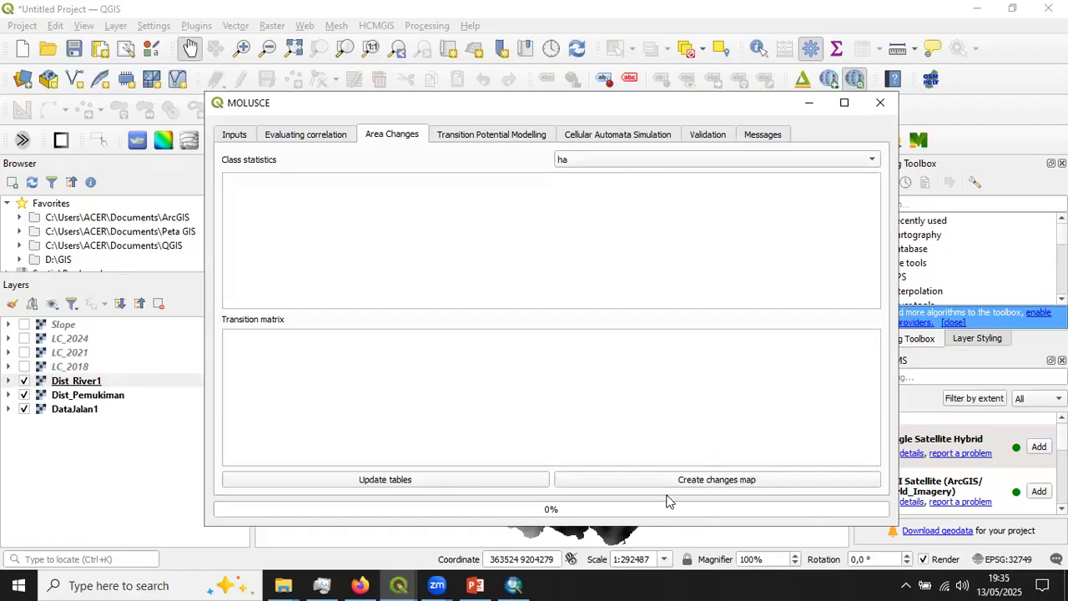
- Create the changes map and save it as the GeoTIFF changesmap1 in New folder
{"action": "left_click", "coordinate": [701, 480]}
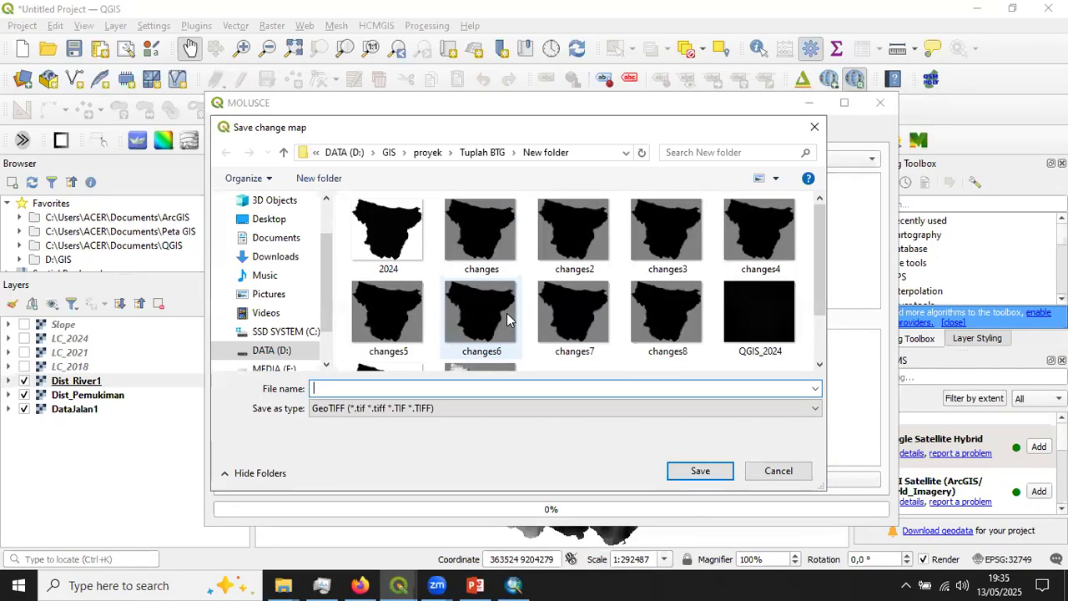
{"action": "type", "text": "changes"}
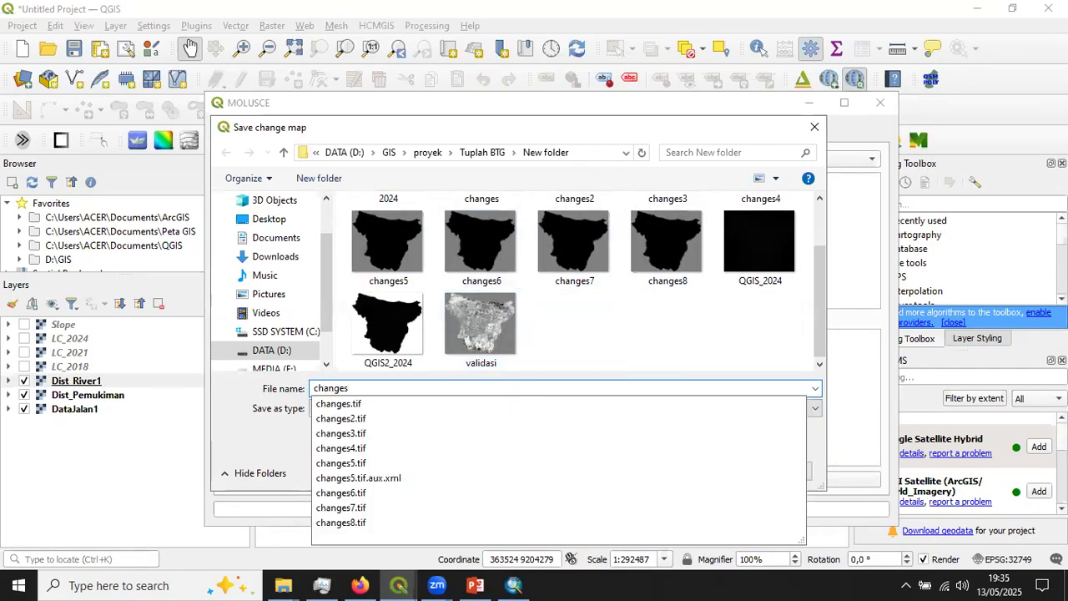
{"action": "type", "text": "m"}
{"action": "key", "text": "BackSpace"}
{"action": "type", "text": "map1"}
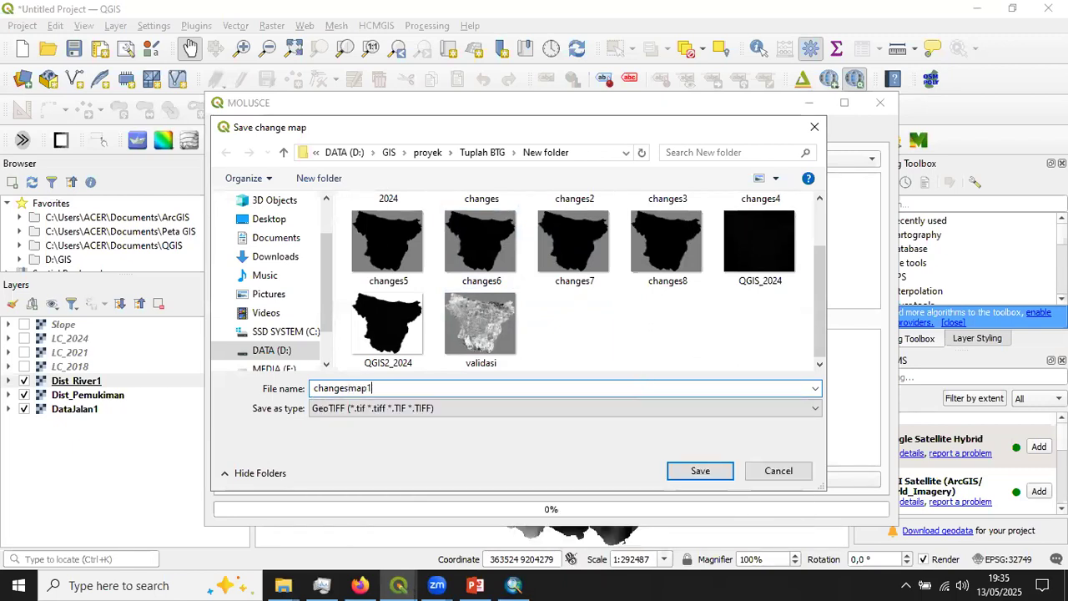
{"action": "left_click", "coordinate": [714, 473]}
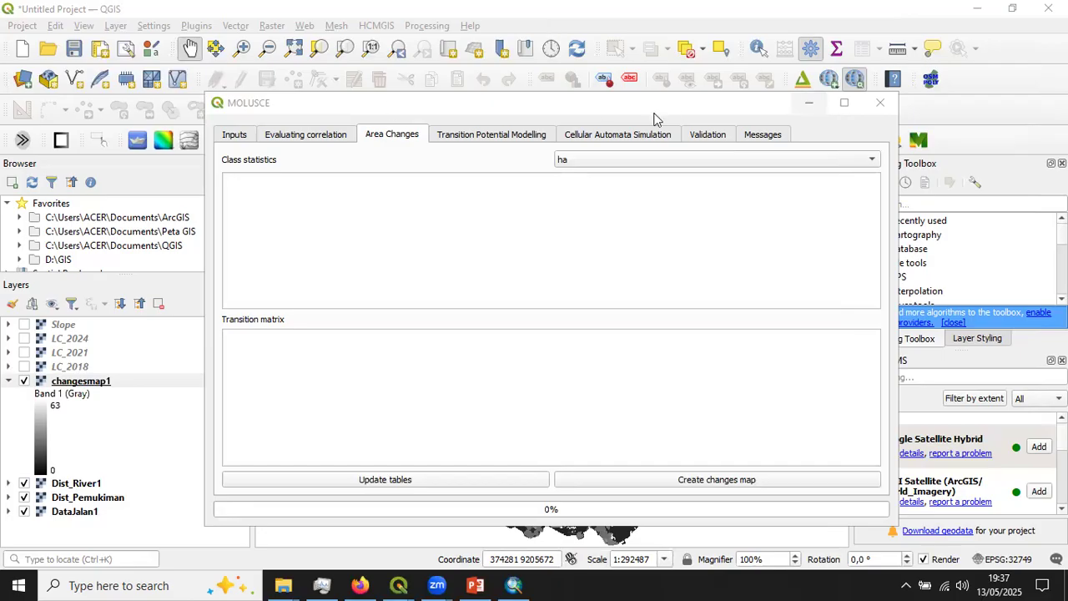
- Minimise the MOLUSCE window and open the symbology settings of the changesmap1 layer
{"action": "left_click", "coordinate": [809, 103]}
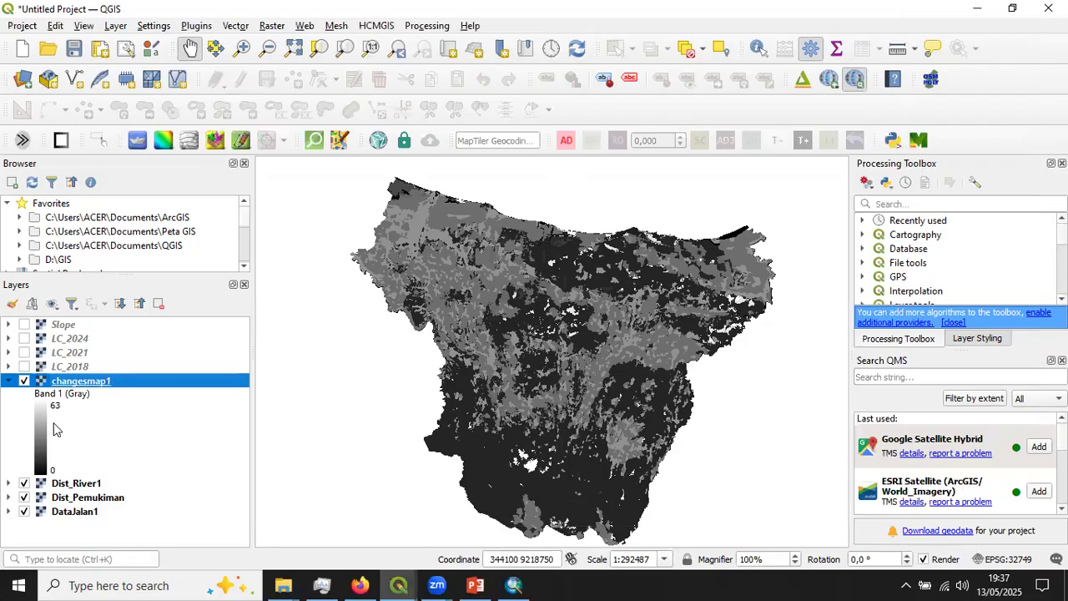
{"action": "double_click", "coordinate": [100, 382]}
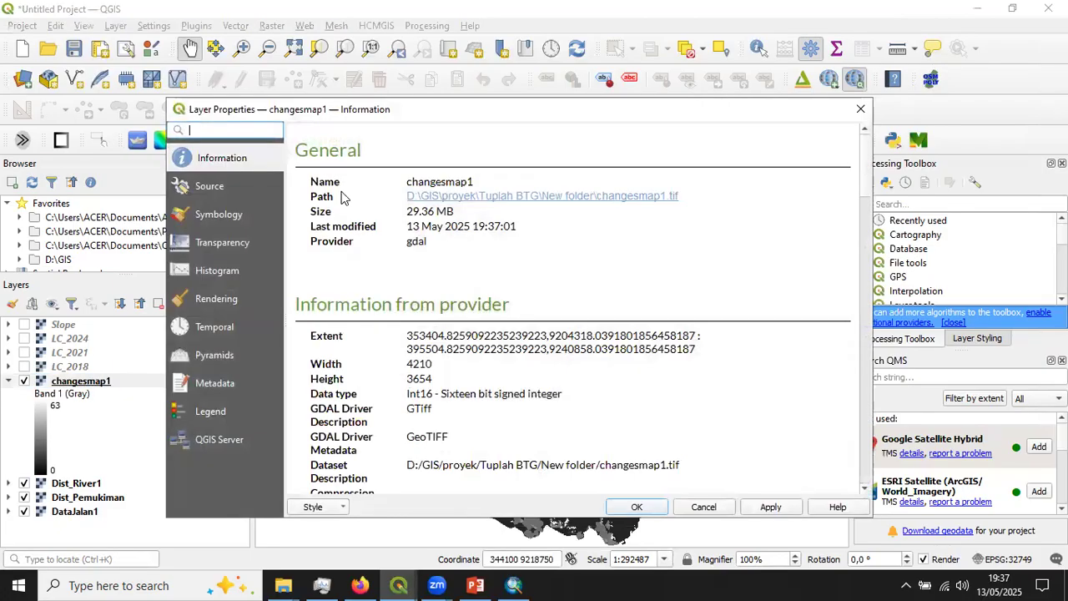
{"action": "left_click", "coordinate": [229, 217]}
- Try the Singleband pseudocolor render type for changesmap1 and look through its color classes
{"action": "left_click", "coordinate": [405, 155]}
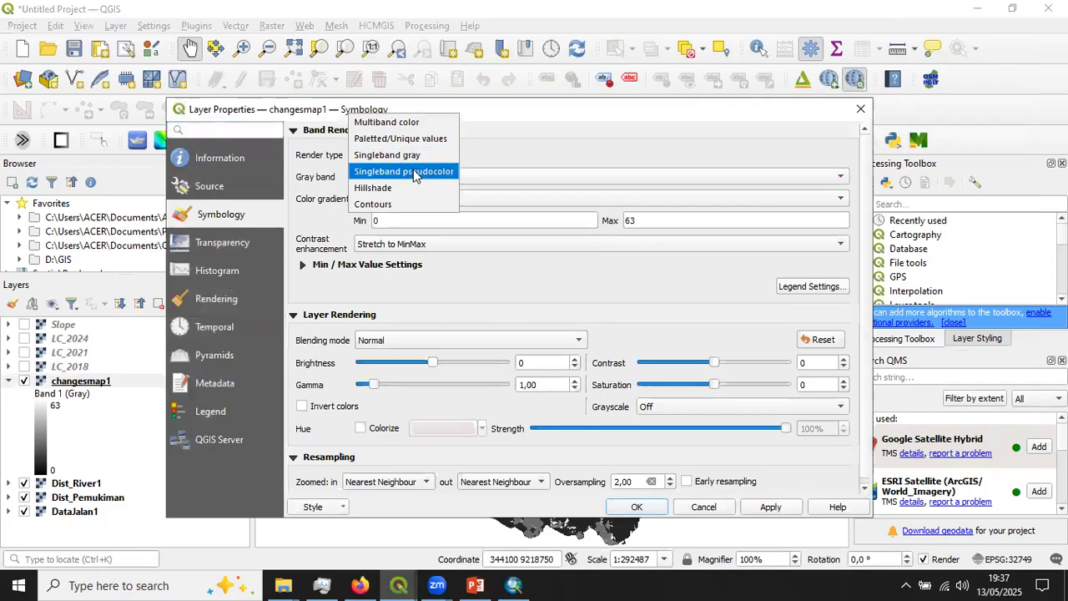
{"action": "left_click", "coordinate": [409, 173]}
{"action": "scroll", "coordinate": [488, 392], "scroll_direction": "down", "scroll_amount": 4}
{"action": "scroll", "coordinate": [488, 367], "scroll_direction": "up", "scroll_amount": 4}
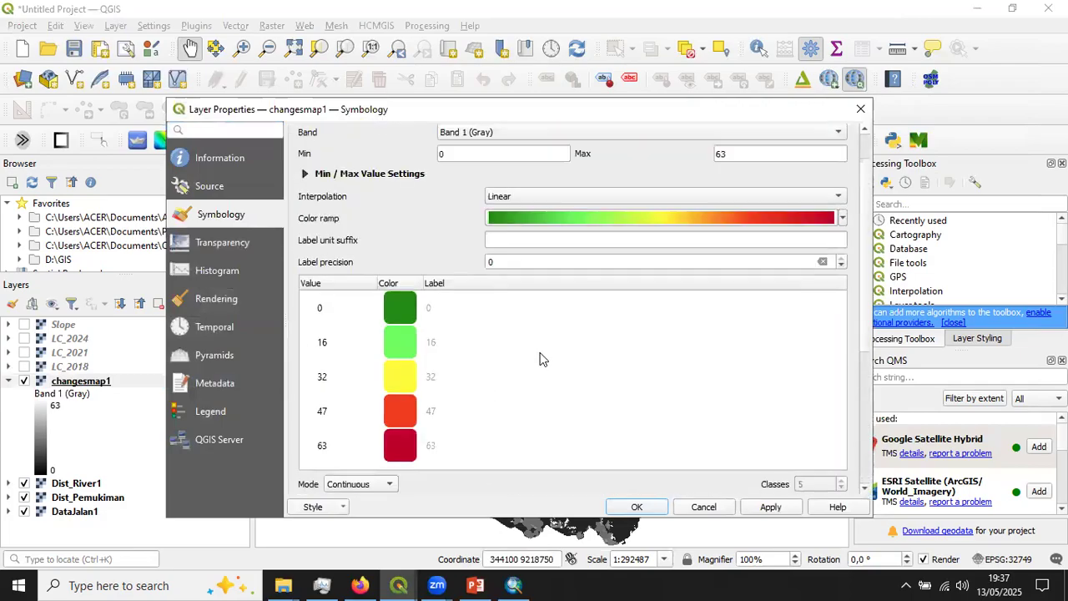
- Style changesmap1 as Paletted/Unique values with the BlueRed color ramp, classifying its values and applying the symbology
{"action": "left_click", "coordinate": [397, 155]}
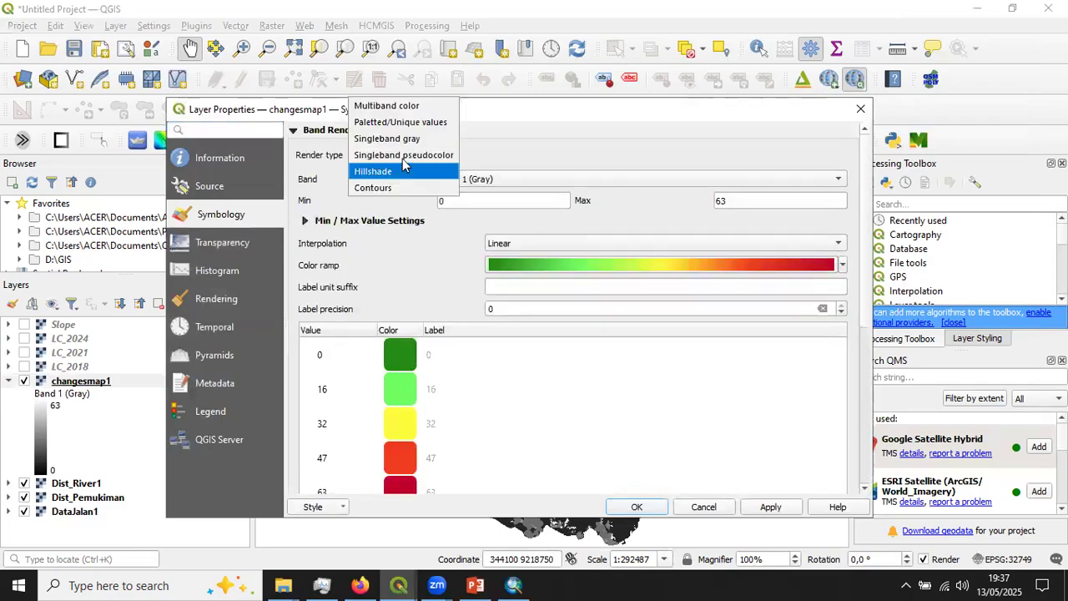
{"action": "left_click", "coordinate": [417, 117]}
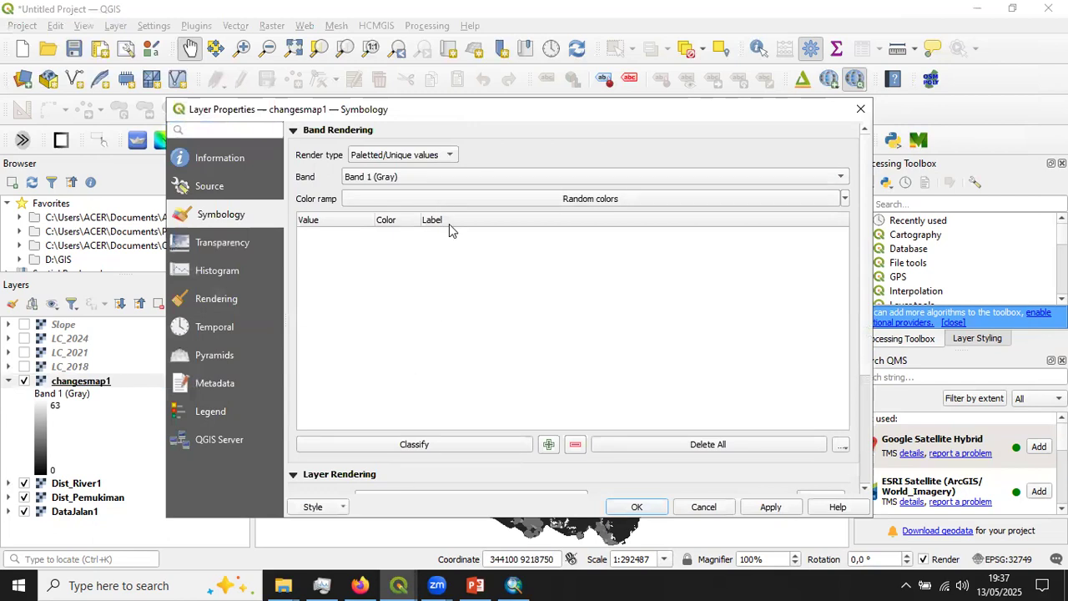
{"action": "left_click", "coordinate": [419, 155]}
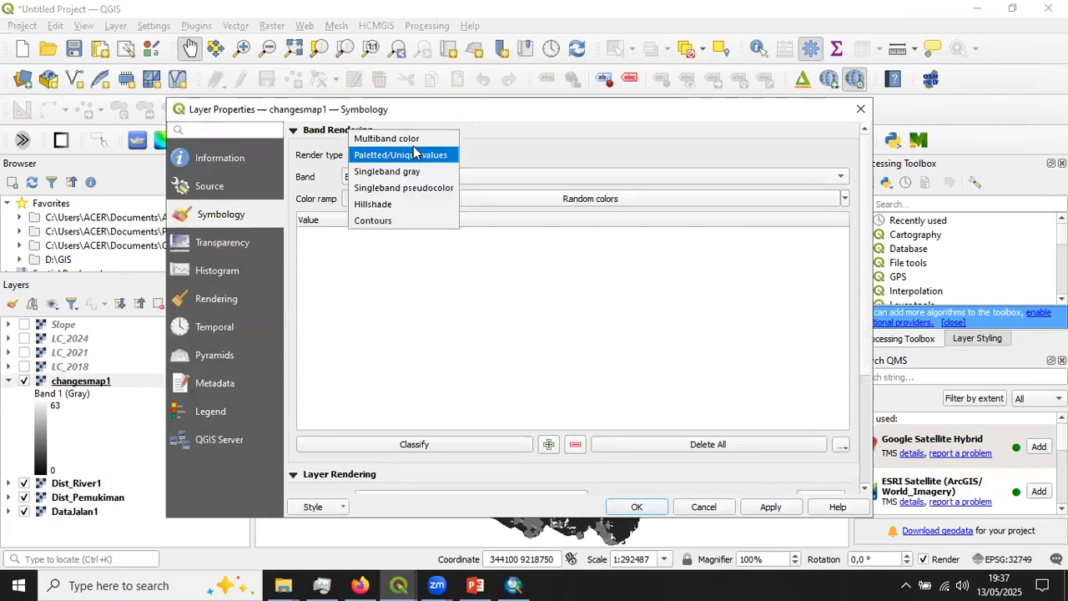
{"action": "left_click", "coordinate": [639, 281]}
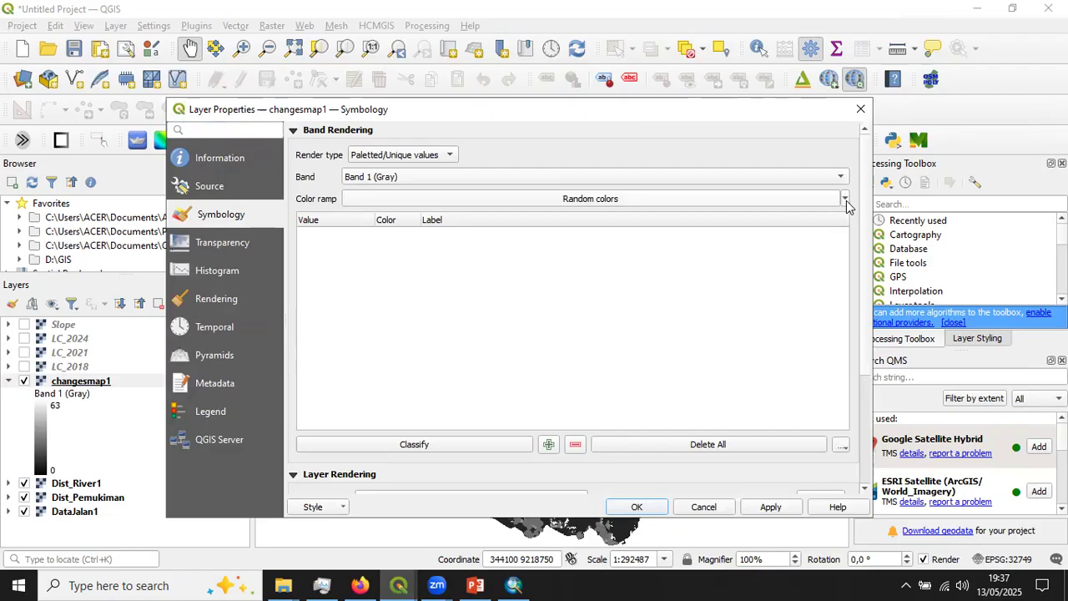
{"action": "left_click", "coordinate": [846, 200]}
{"action": "mouse_move", "coordinate": [402, 302]}
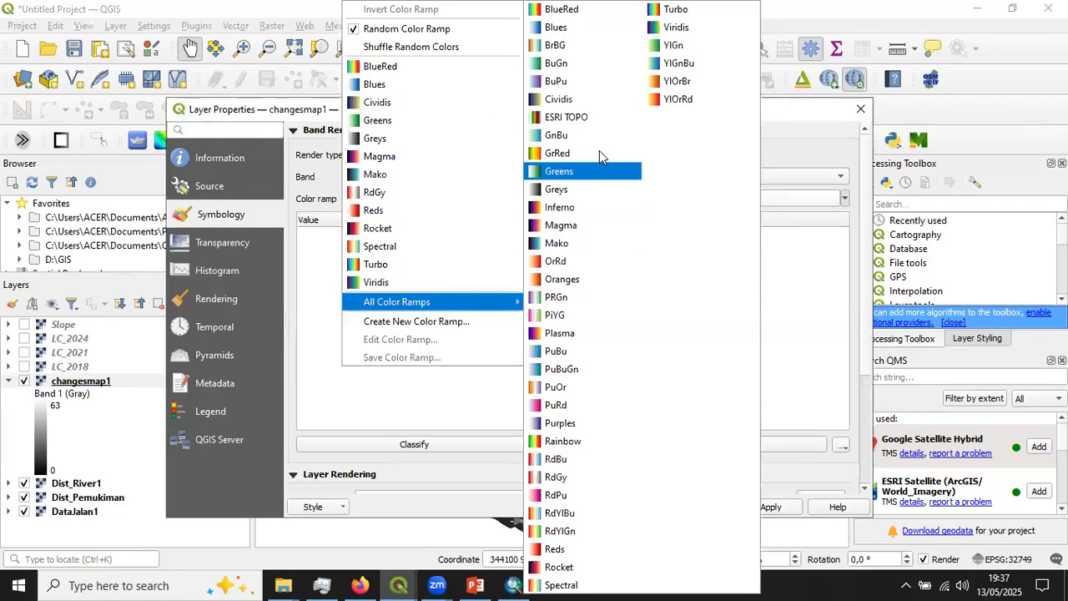
{"action": "left_click", "coordinate": [547, 8]}
{"action": "scroll", "coordinate": [512, 322], "scroll_direction": "down", "scroll_amount": 15}
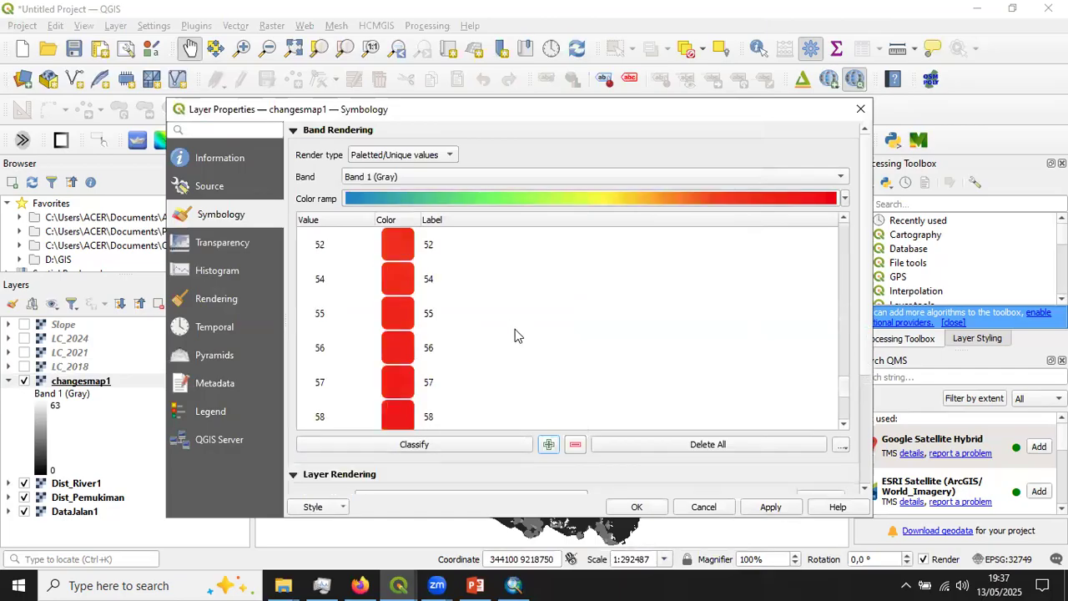
{"action": "scroll", "coordinate": [515, 335], "scroll_direction": "down", "scroll_amount": 3}
{"action": "left_click", "coordinate": [632, 507]}
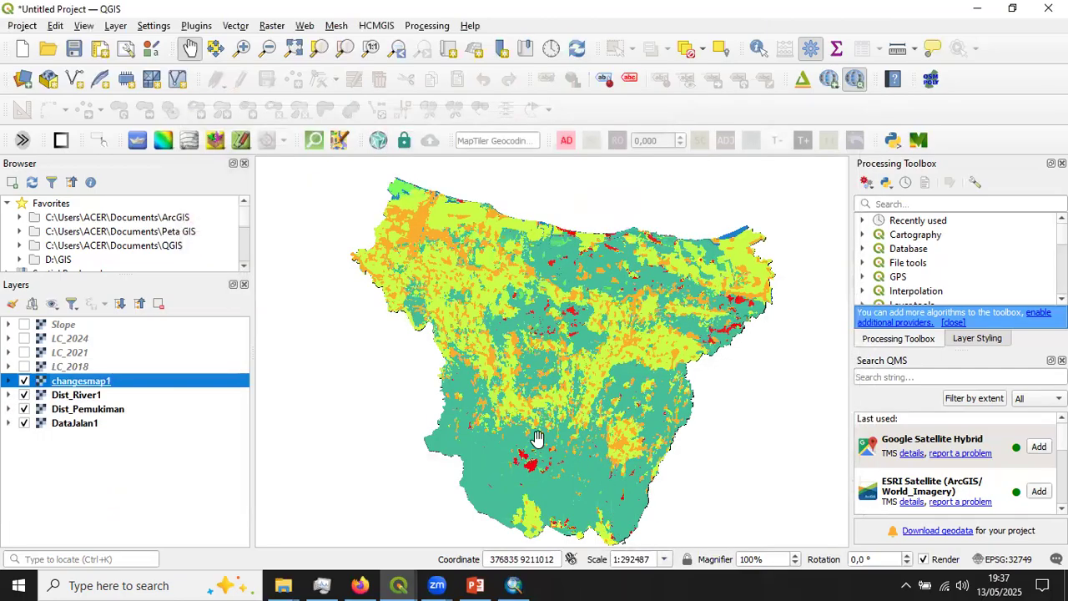
- Inspect the styled changes map, hide the changesmap1 layer and bring the MOLUSCE window back
{"action": "scroll", "coordinate": [529, 272], "scroll_direction": "down", "scroll_amount": 1}
{"action": "scroll", "coordinate": [529, 272], "scroll_direction": "up", "scroll_amount": 2}
{"action": "scroll", "coordinate": [528, 273], "scroll_direction": "down", "scroll_amount": 1}
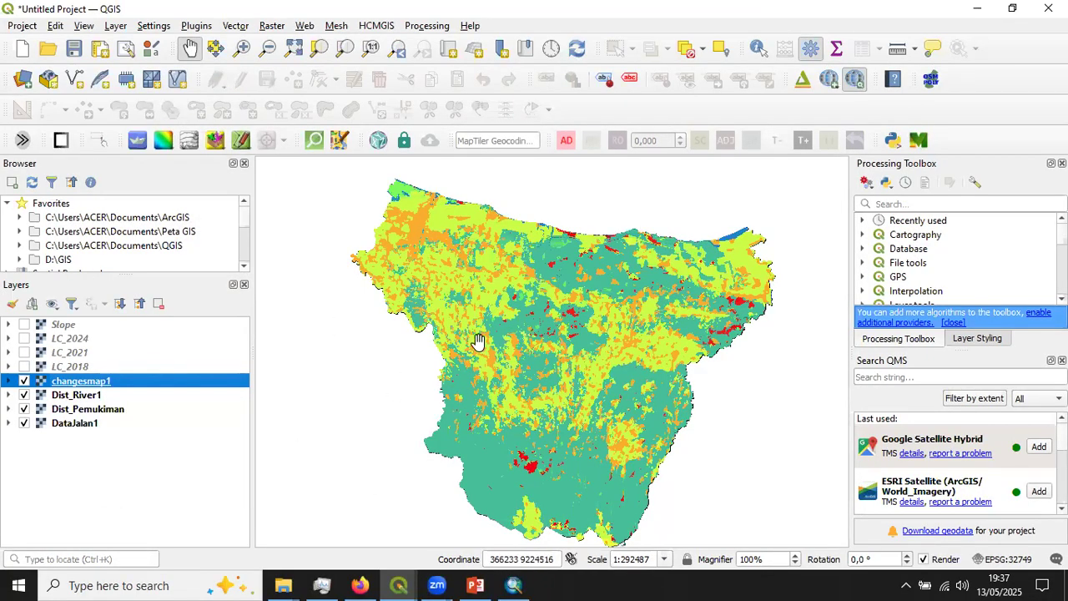
{"action": "left_click_drag", "start_coordinate": [548, 324], "coordinate": [551, 312]}
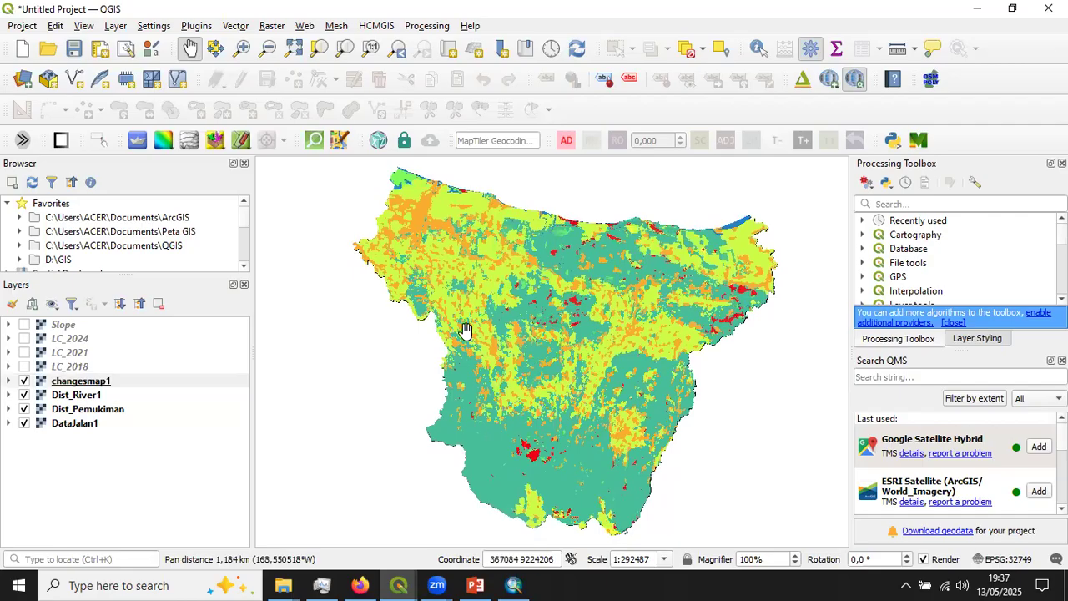
{"action": "left_click", "coordinate": [24, 381]}
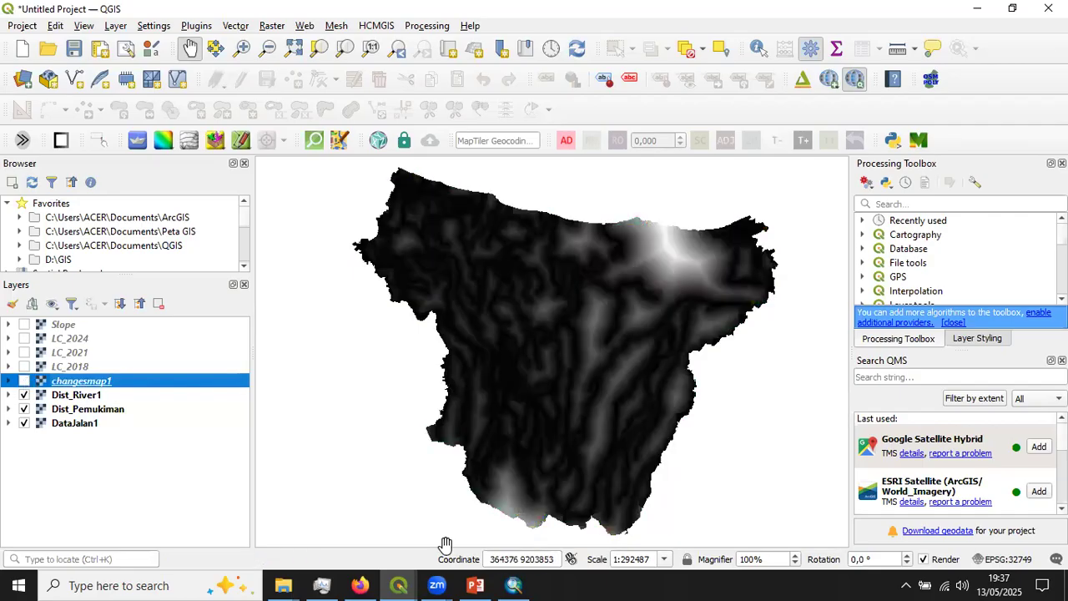
{"action": "left_click", "coordinate": [400, 585]}
{"action": "left_click", "coordinate": [624, 498]}
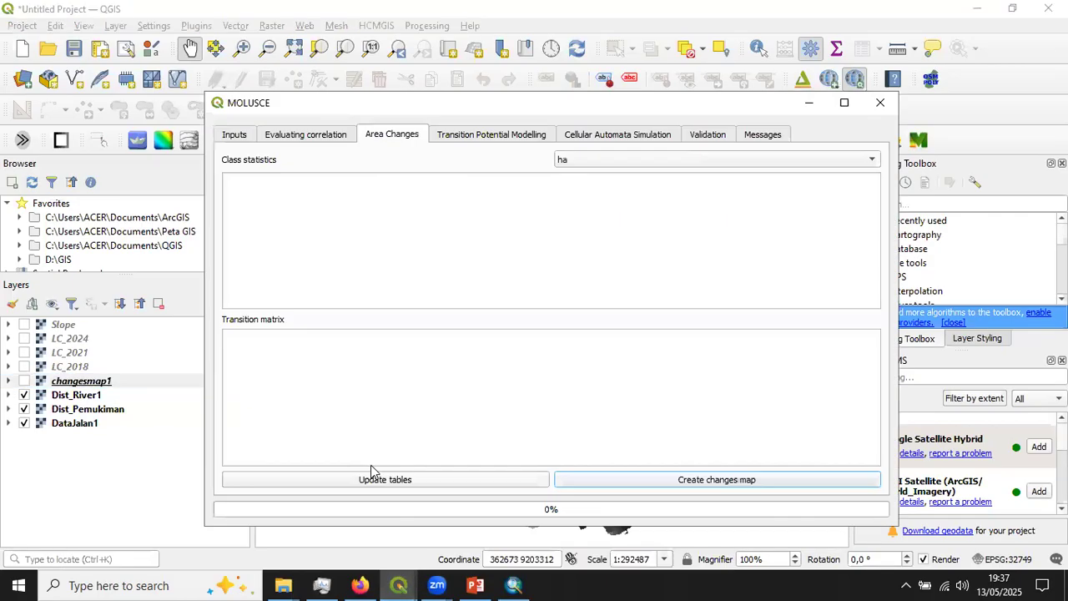
- Update the area change tables in hectares and look through the class statistics for 2018 and 2021
{"action": "left_click", "coordinate": [525, 481]}
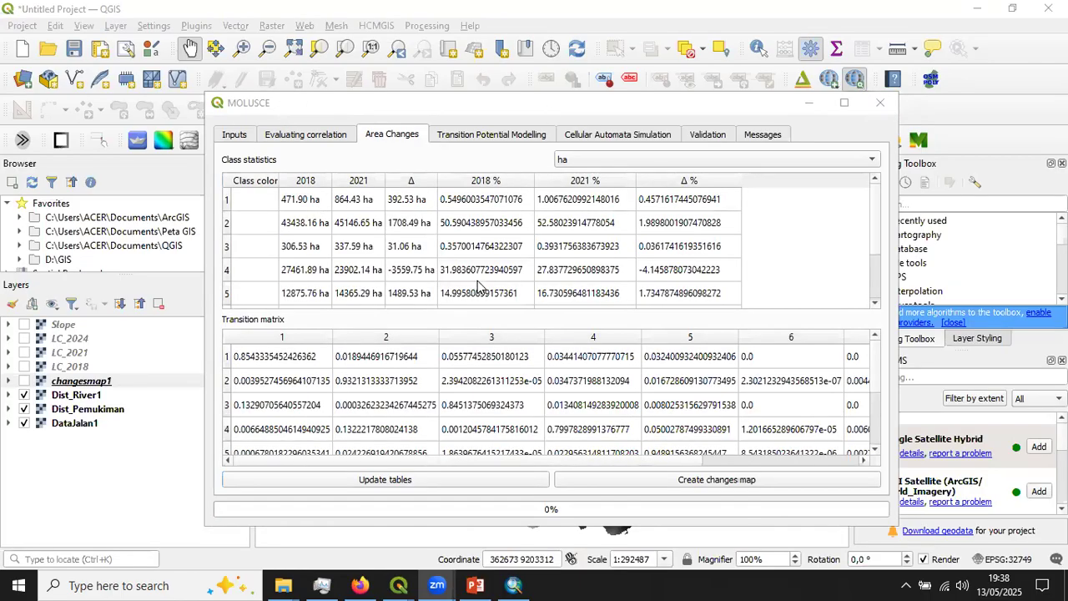
{"action": "scroll", "coordinate": [341, 243], "scroll_direction": "down", "scroll_amount": 1}
{"action": "scroll", "coordinate": [351, 240], "scroll_direction": "up", "scroll_amount": 1}
{"action": "scroll", "coordinate": [424, 241], "scroll_direction": "down", "scroll_amount": 1}
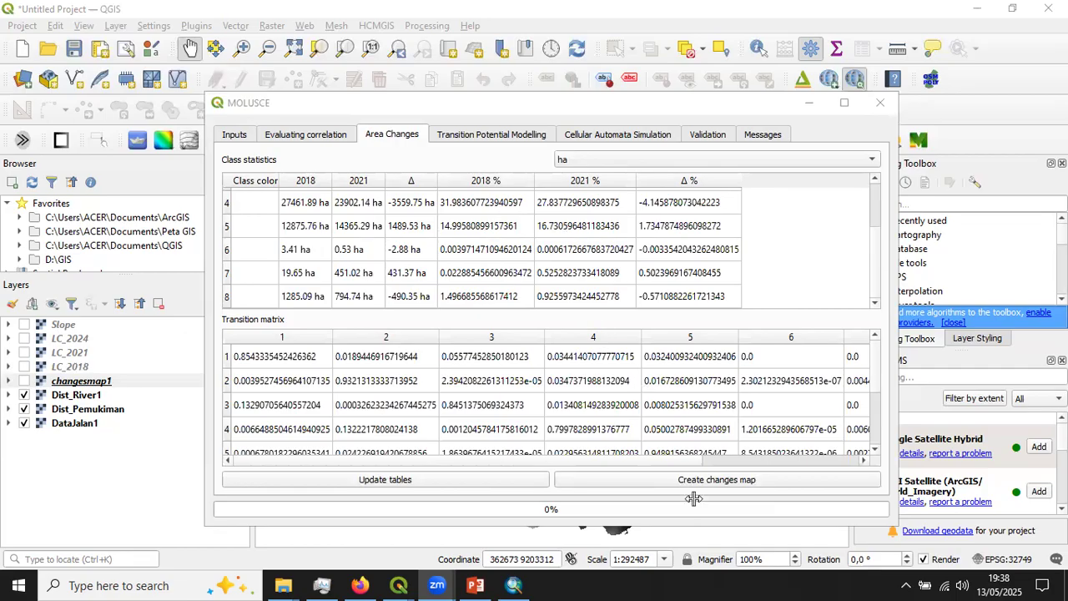
- Open the transition potential modelling settings and keep Artificial Neural Network (Multi-layer Perceptron) as the method
{"action": "left_click", "coordinate": [480, 136]}
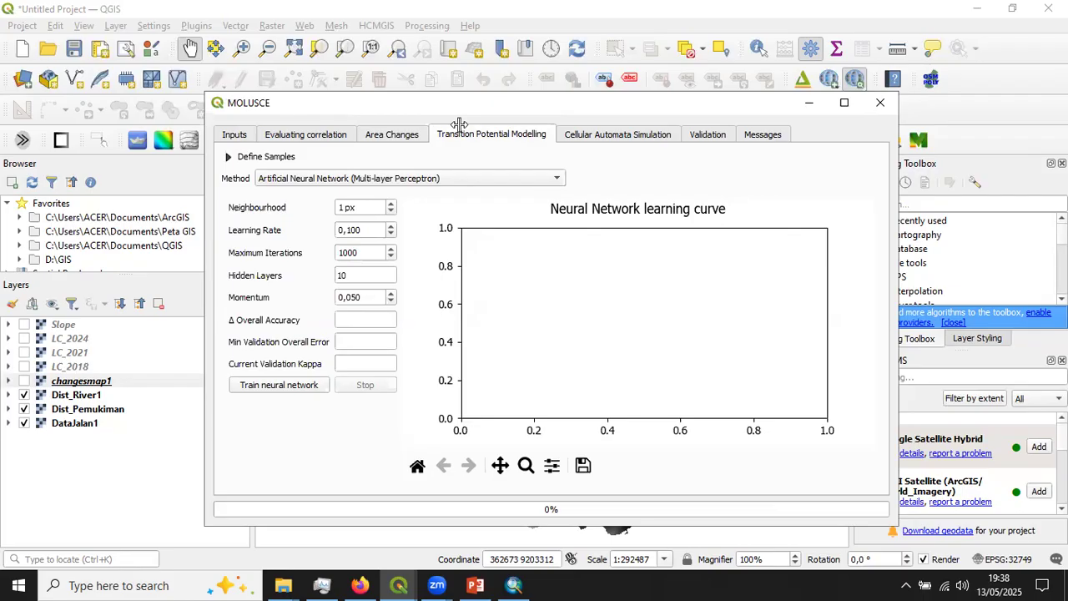
{"action": "left_click", "coordinate": [307, 179]}
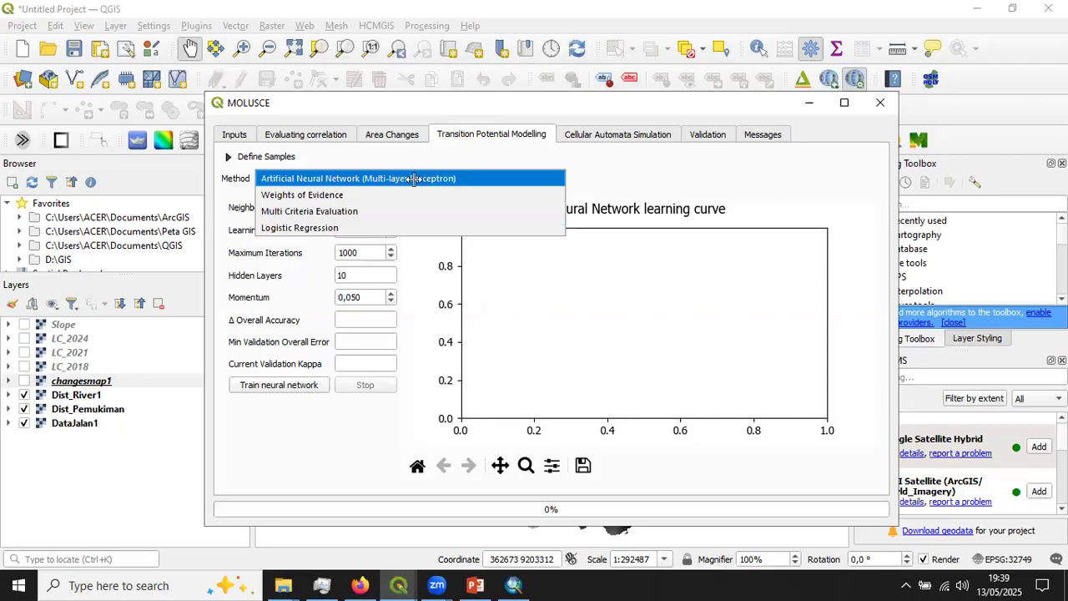
{"action": "left_click", "coordinate": [609, 177]}
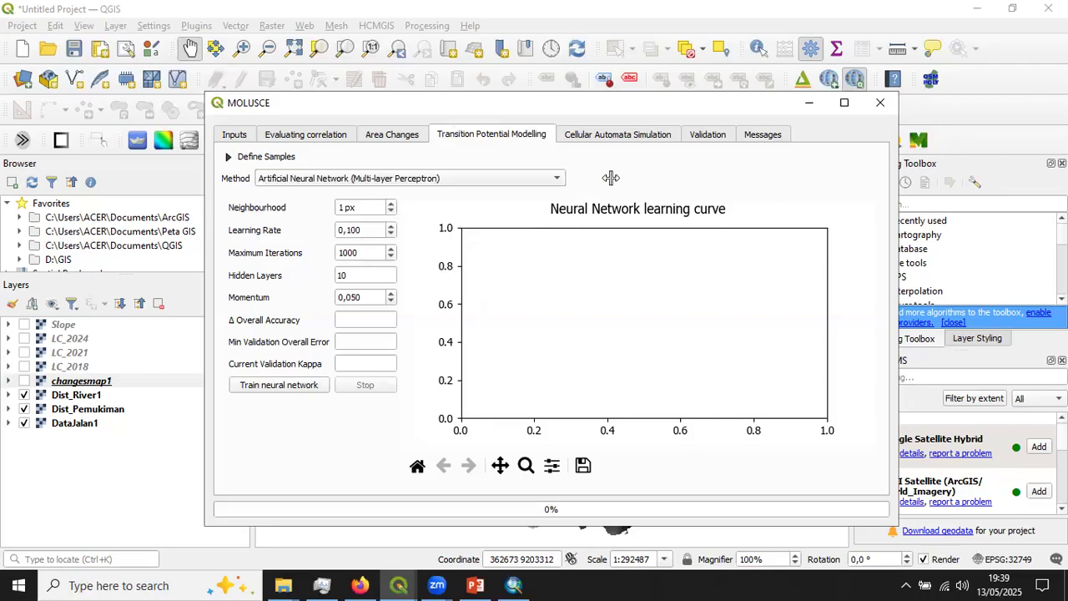
- Review the network parameters, expand the sample definition and train the neural network with 500 random samples and 1000 maximum iterations
{"action": "left_click", "coordinate": [375, 208]}
{"action": "left_click", "coordinate": [367, 228]}
{"action": "left_click", "coordinate": [359, 251]}
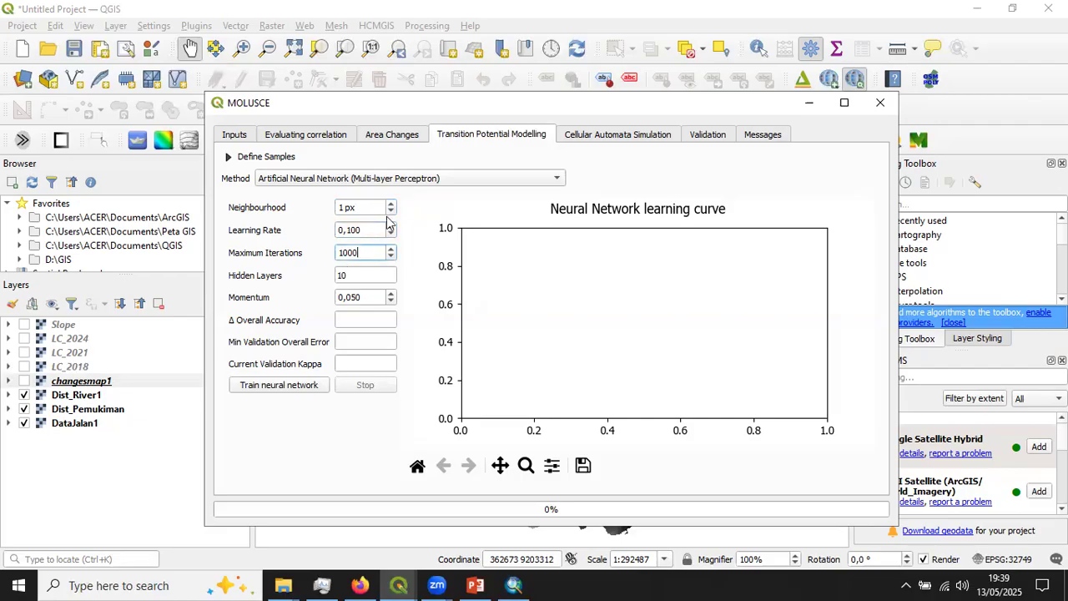
{"action": "left_click", "coordinate": [229, 159]}
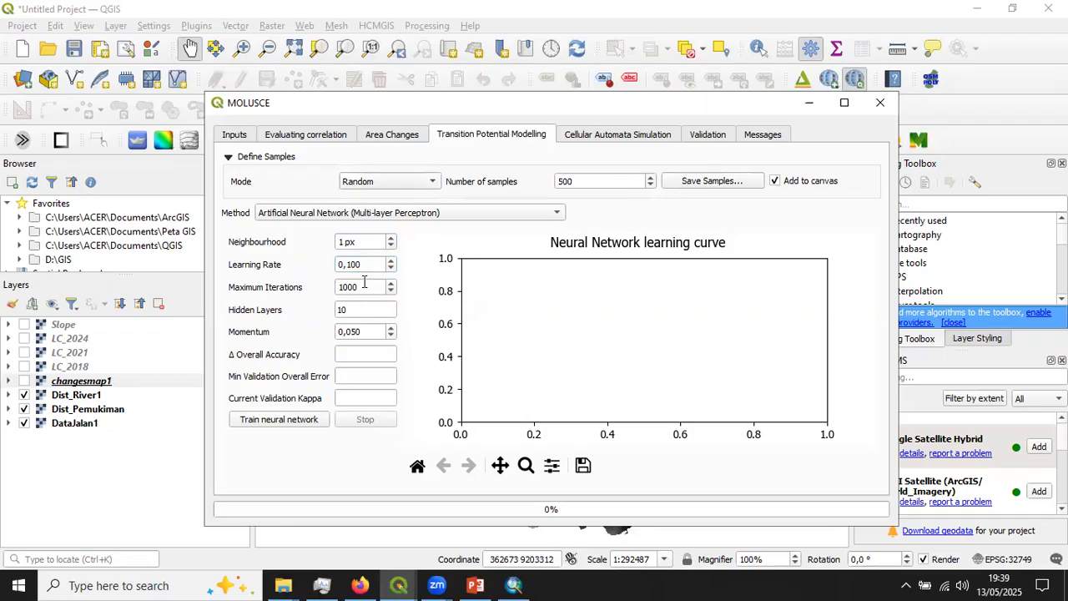
{"action": "left_click", "coordinate": [363, 330]}
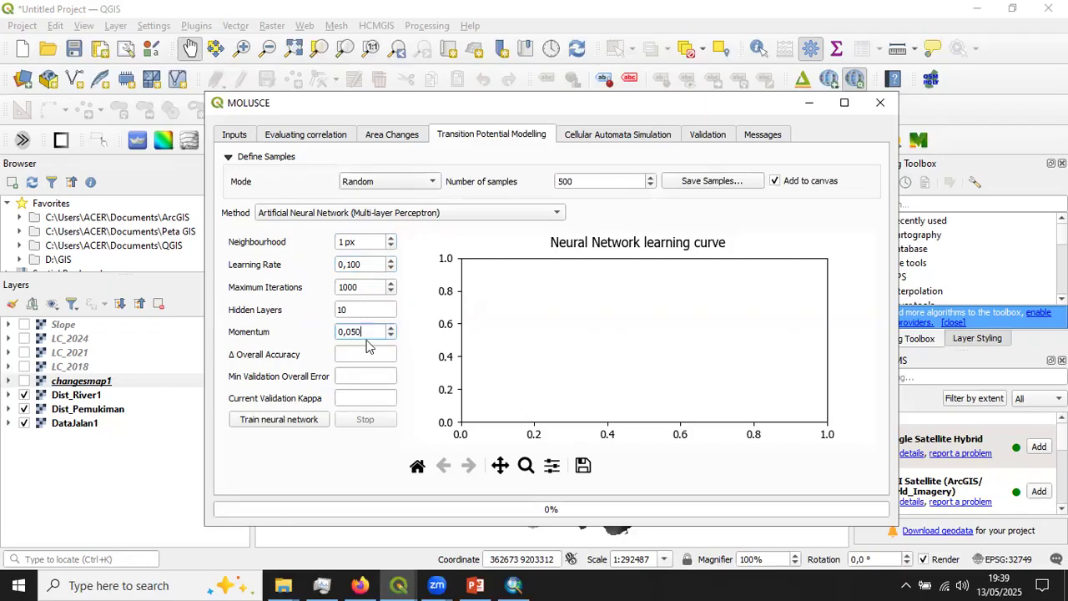
{"action": "left_click", "coordinate": [282, 420]}
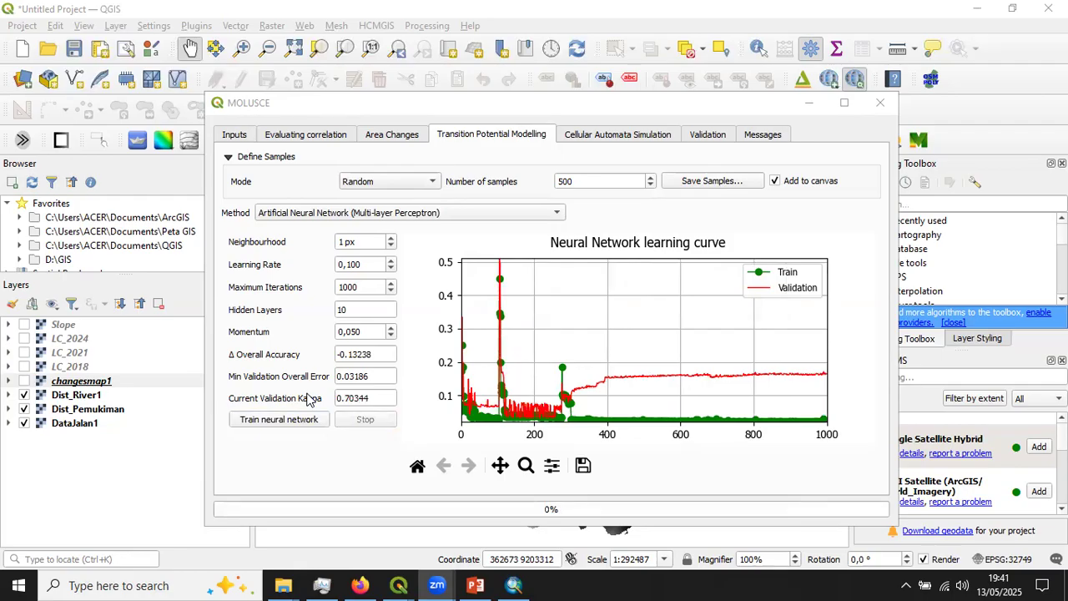
- Retrain the neural network with 1000 maximum iterations, set the number of samples to 1000 and check the current validation kappa
{"action": "left_click", "coordinate": [369, 286]}
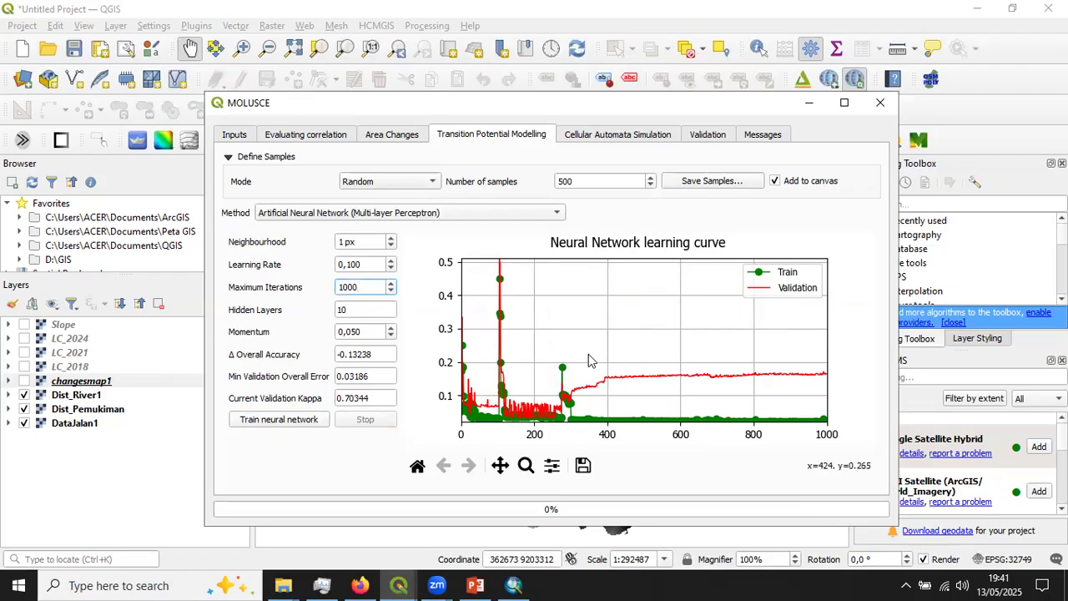
{"action": "left_click", "coordinate": [296, 424]}
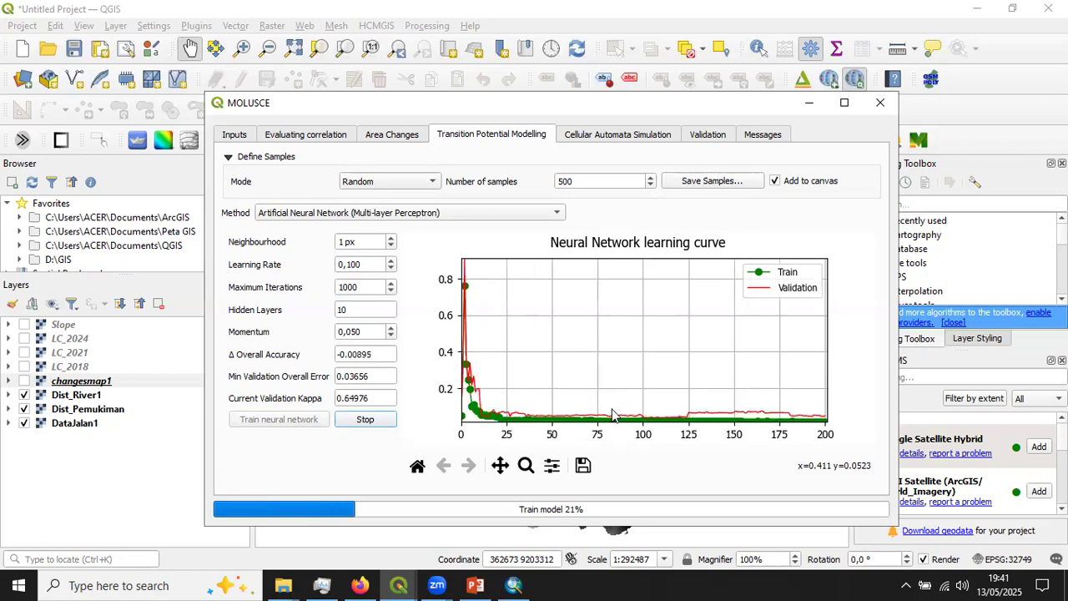
{"action": "left_click", "coordinate": [558, 180]}
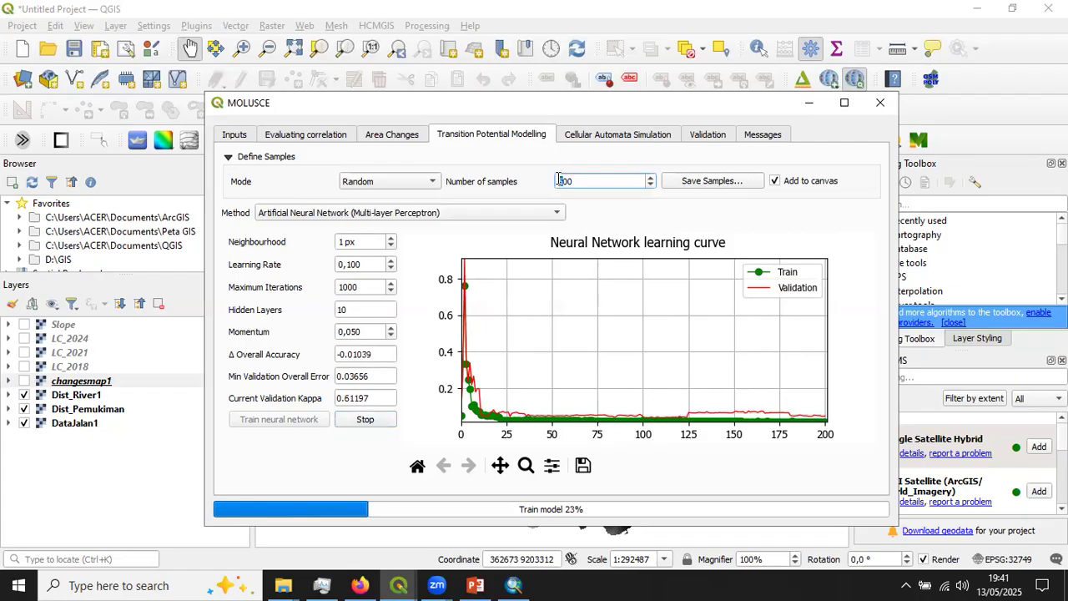
{"action": "type", "text": "0"}
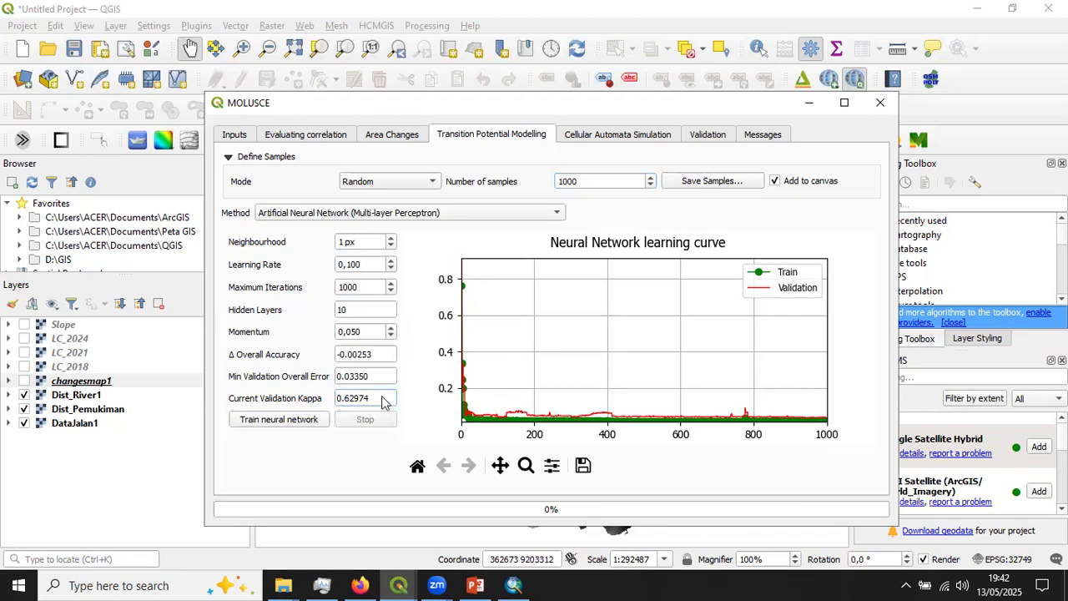
{"action": "left_click", "coordinate": [351, 397]}
- In the cellular automata simulation settings, disable the certainty function output and set the number of simulation iterations to 1
{"action": "left_click", "coordinate": [626, 139]}
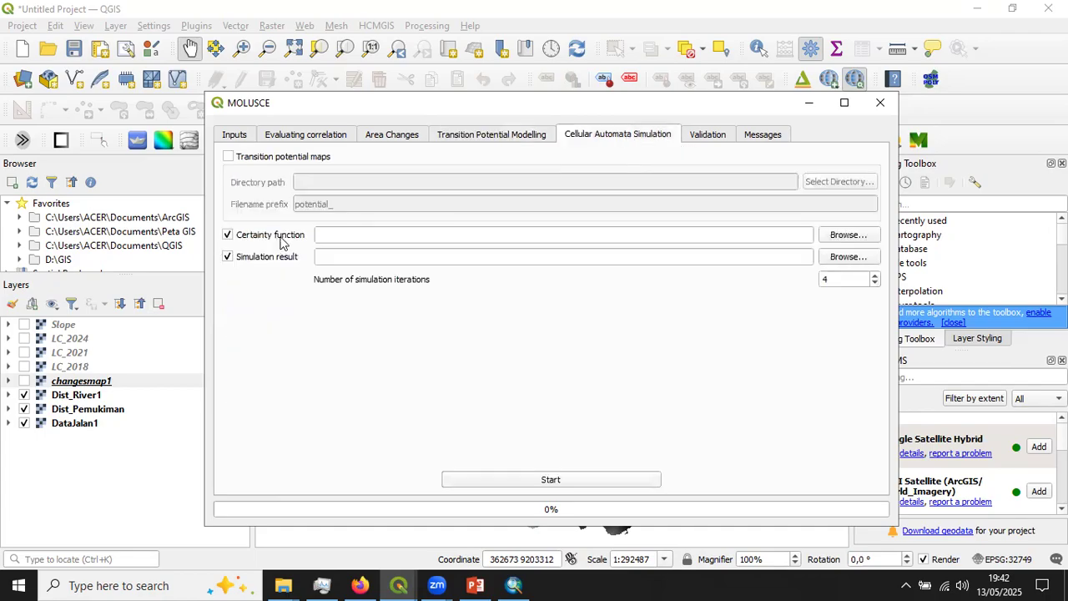
{"action": "left_click", "coordinate": [237, 242]}
{"action": "double_click", "coordinate": [823, 279]}
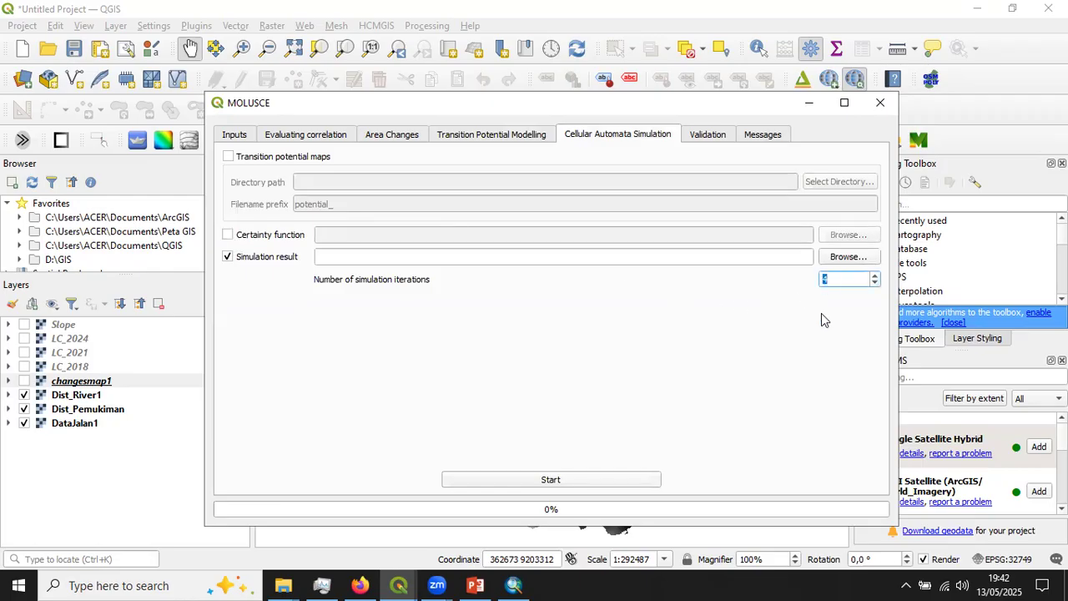
{"action": "left_click", "coordinate": [504, 137]}
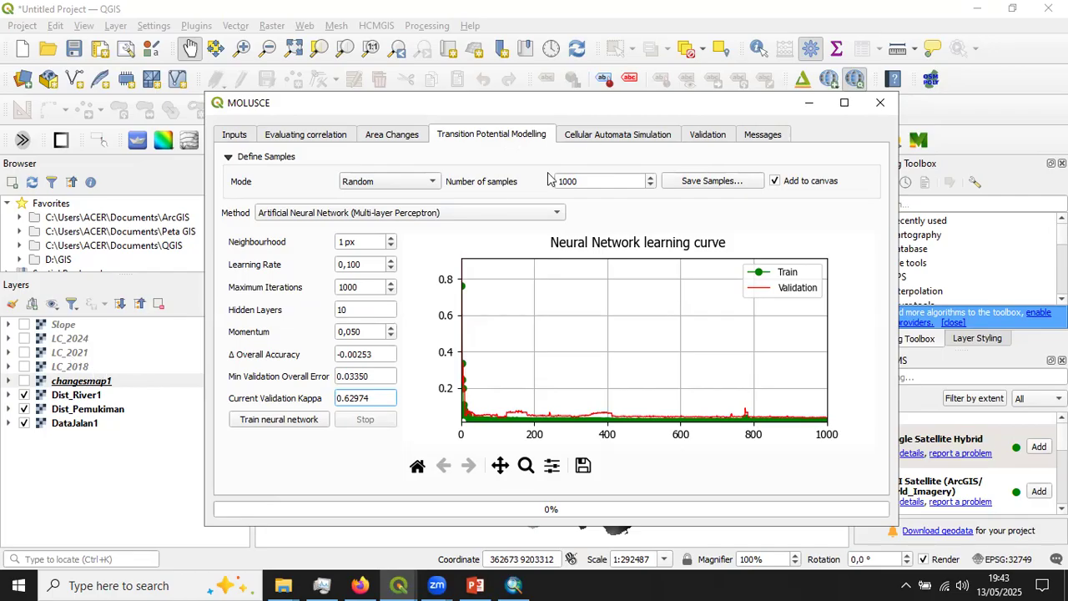
{"action": "left_click", "coordinate": [630, 137]}
{"action": "type", "text": "4"}
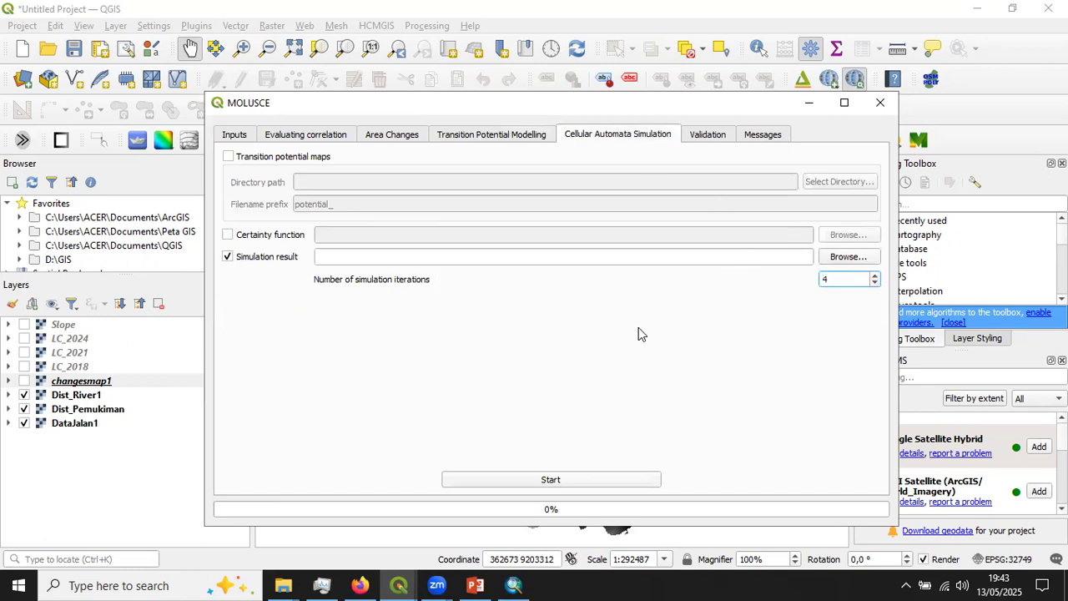
{"action": "double_click", "coordinate": [834, 279]}
{"action": "type", "text": "1"}
- Set the simulation result output to a GeoTIFF named Ref_2024 in New folder and start the simulation
{"action": "left_click", "coordinate": [846, 256]}
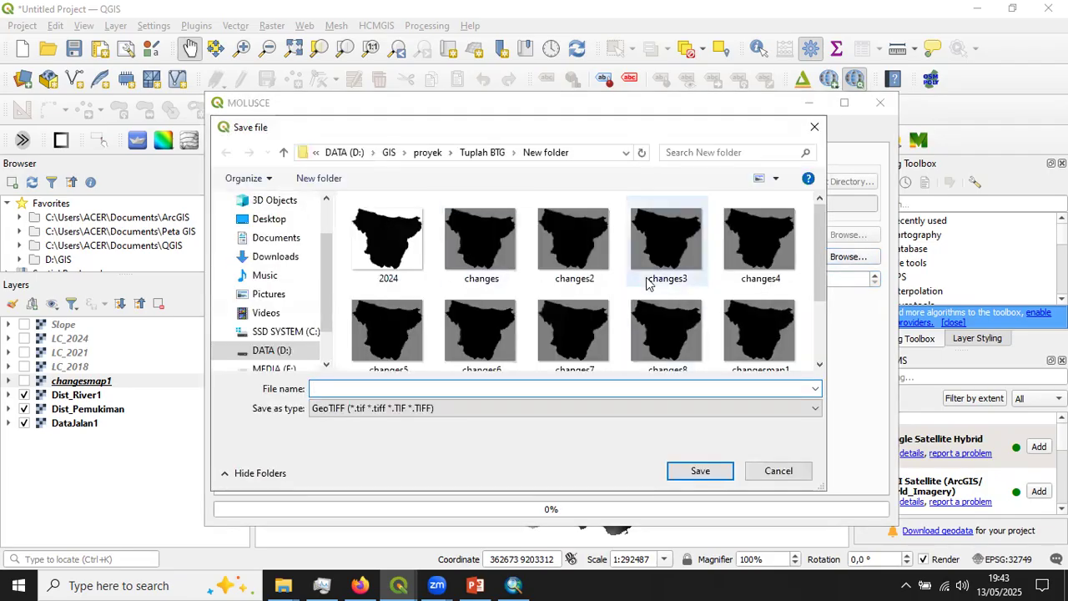
{"action": "scroll", "coordinate": [646, 284], "scroll_direction": "down", "scroll_amount": 2}
{"action": "left_click", "coordinate": [443, 389]}
{"action": "type", "text": "Ref"}
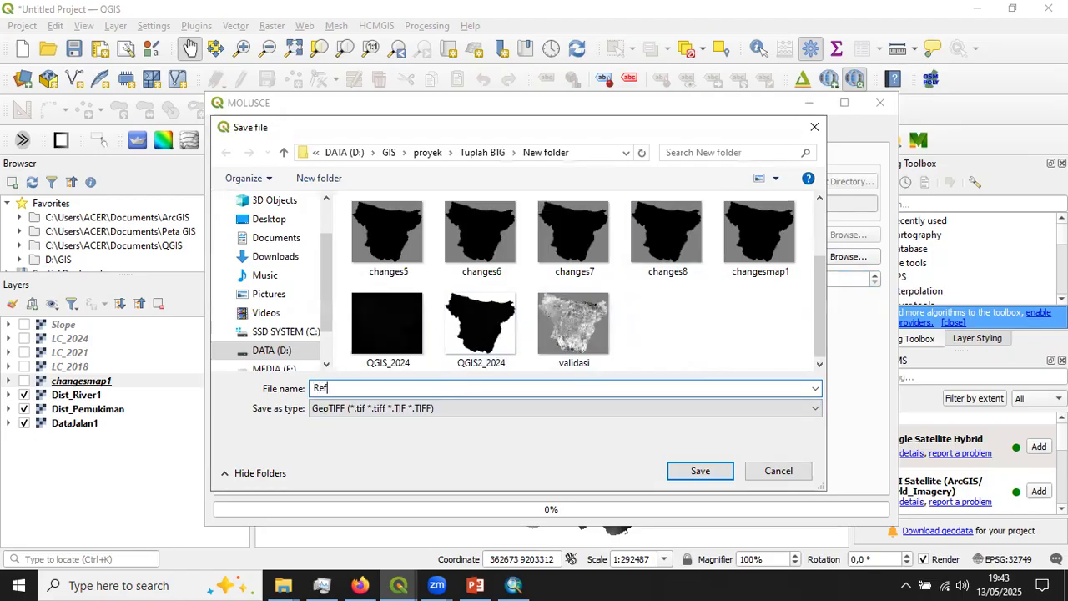
{"action": "type", "text": "_2024"}
{"action": "left_click", "coordinate": [682, 472]}
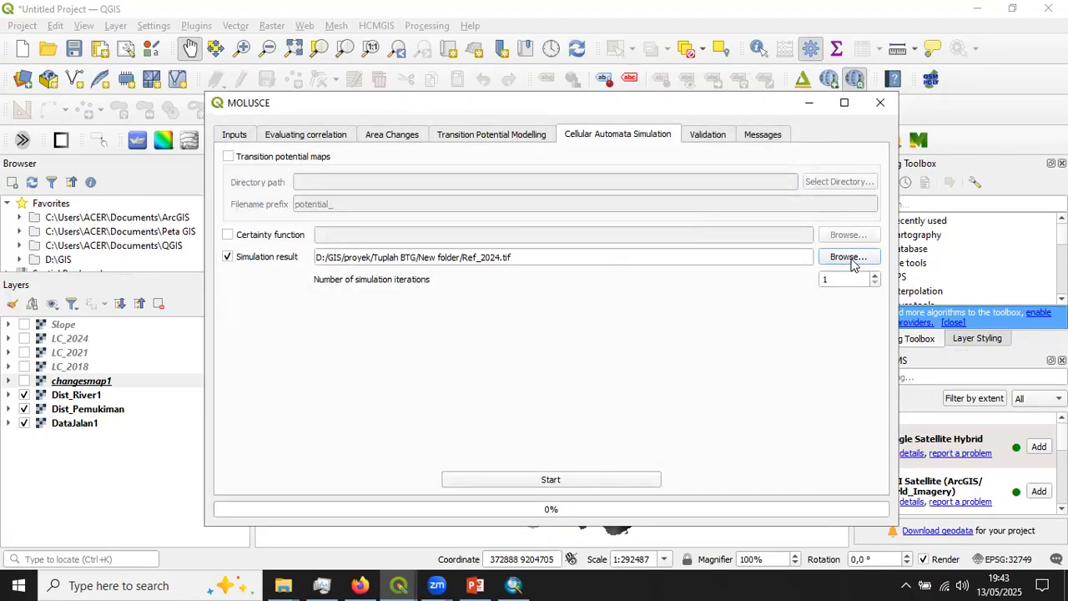
{"action": "left_click", "coordinate": [548, 483]}
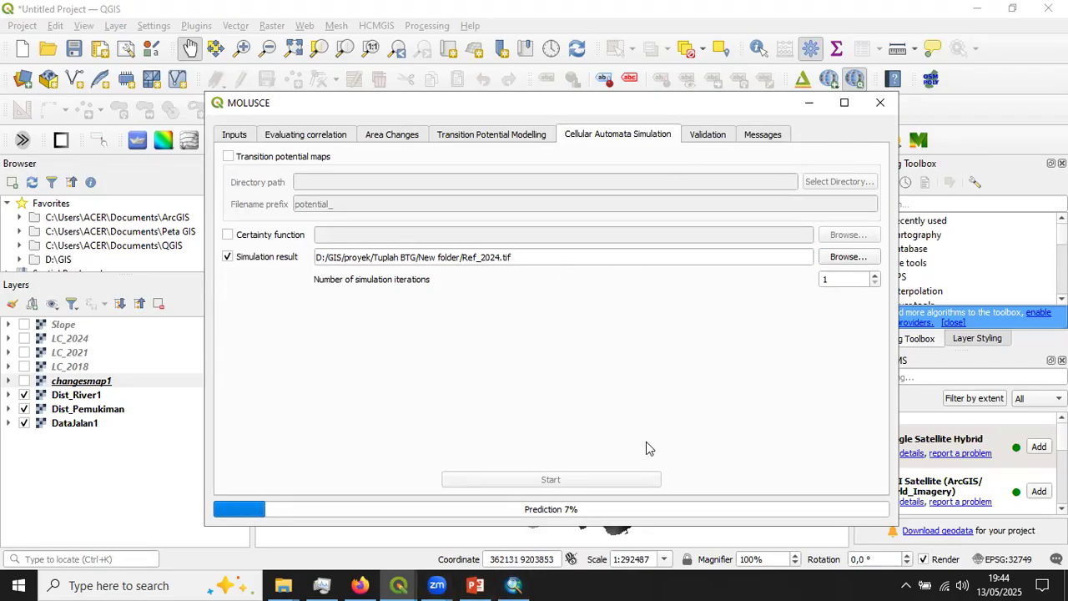
- Switch to the MOLUSCE window of the PraktikMOLUSCE2 project and open its validation settings
{"action": "left_click", "coordinate": [398, 584]}
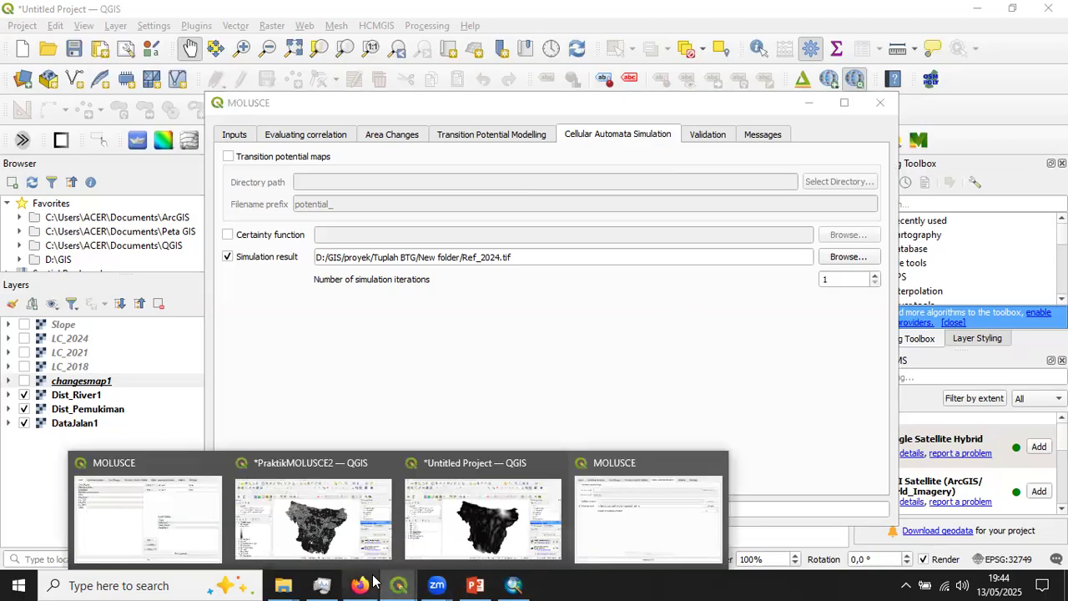
{"action": "left_click", "coordinate": [346, 523]}
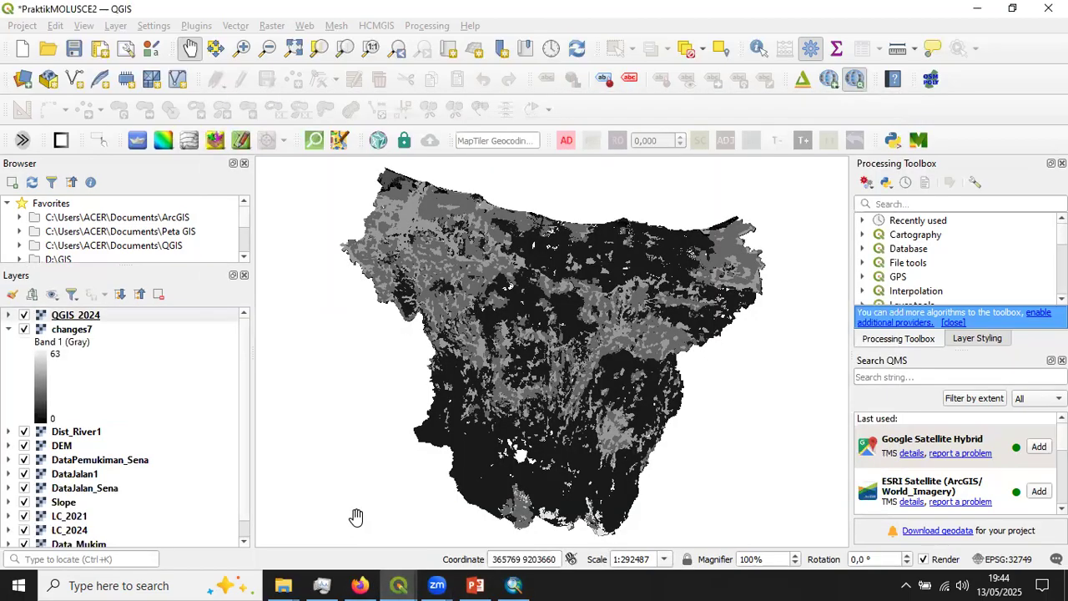
{"action": "left_click", "coordinate": [392, 583]}
{"action": "left_click", "coordinate": [114, 535]}
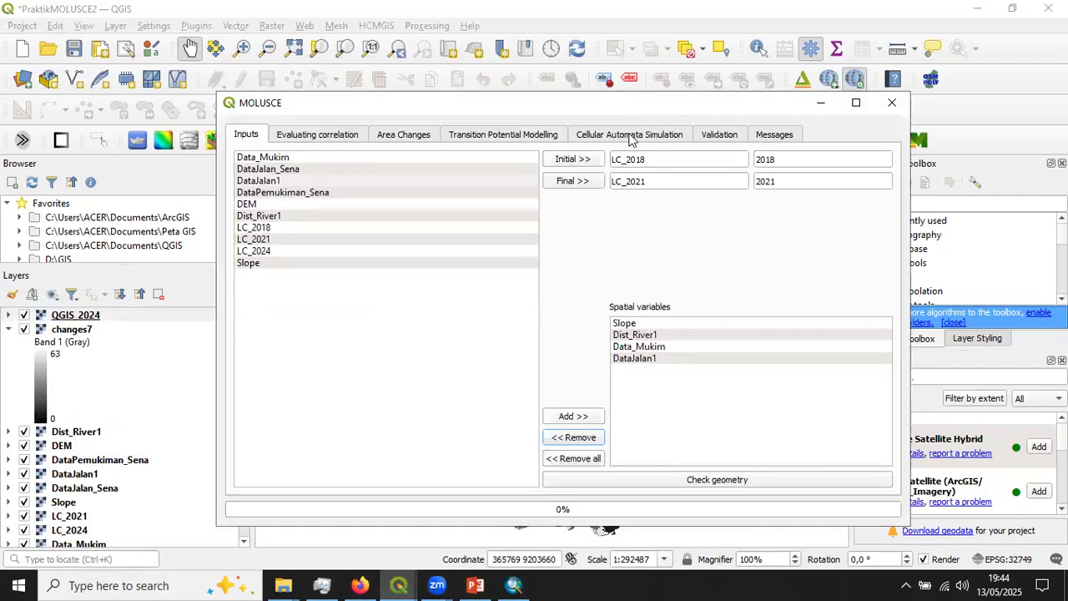
{"action": "left_click", "coordinate": [723, 137]}
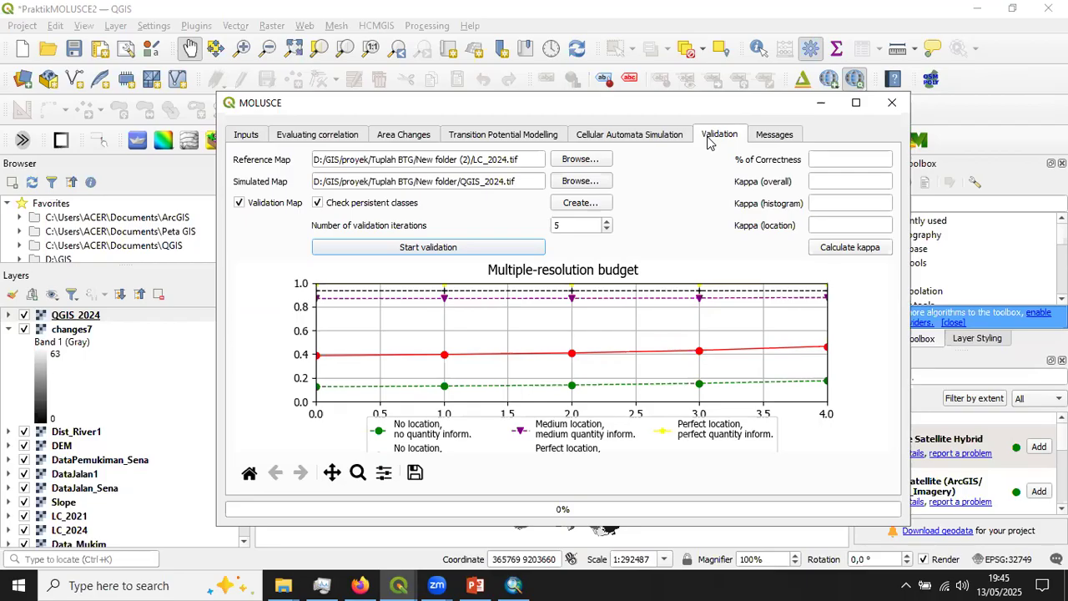
{"action": "left_click", "coordinate": [588, 161]}
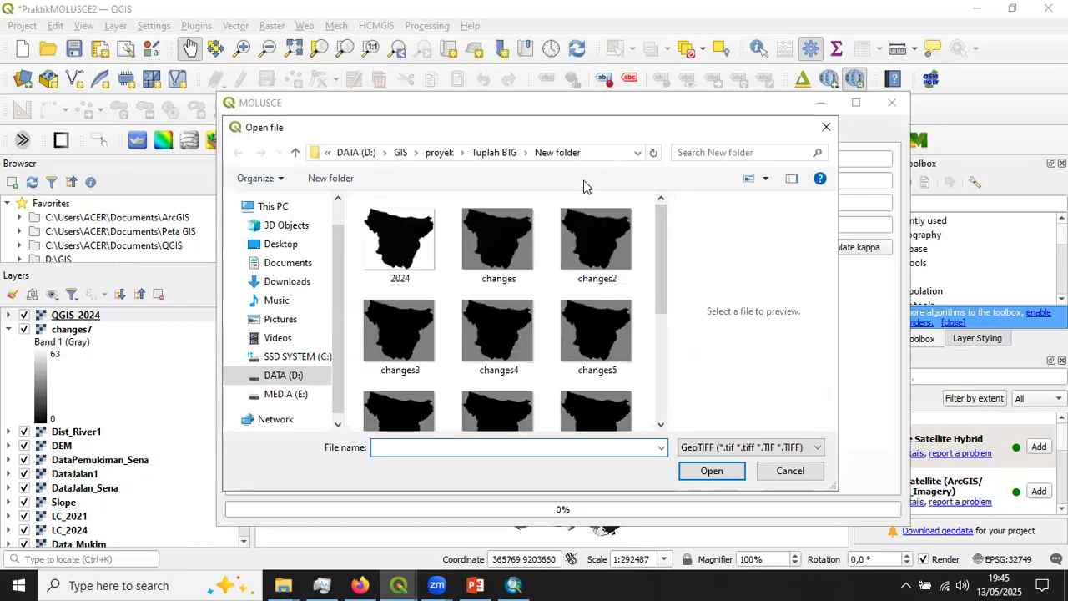
{"action": "left_click", "coordinate": [482, 153]}
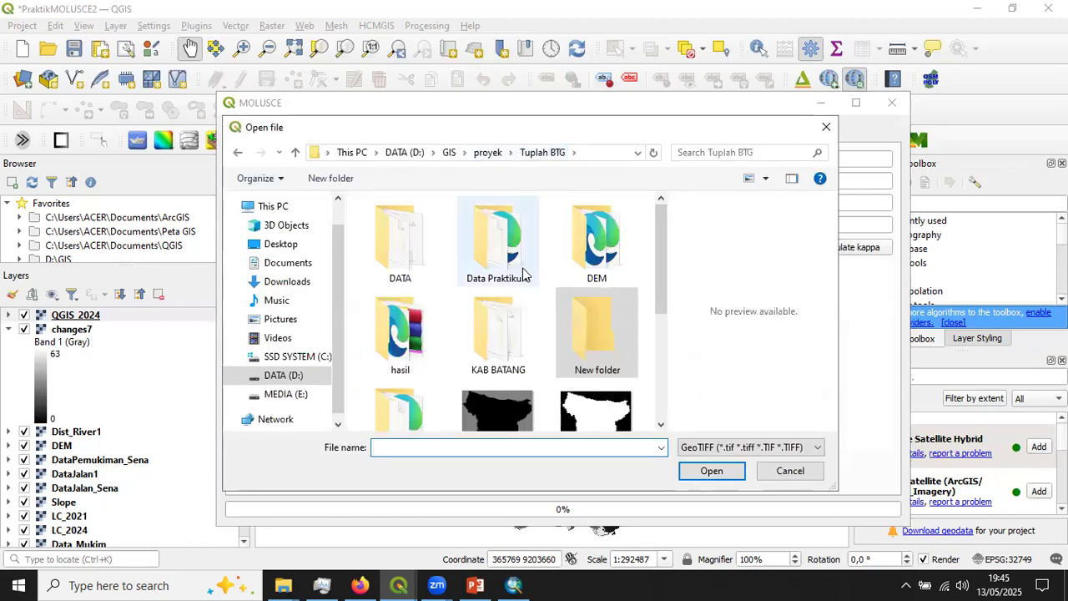
{"action": "double_click", "coordinate": [513, 260]}
{"action": "left_click", "coordinate": [500, 243]}
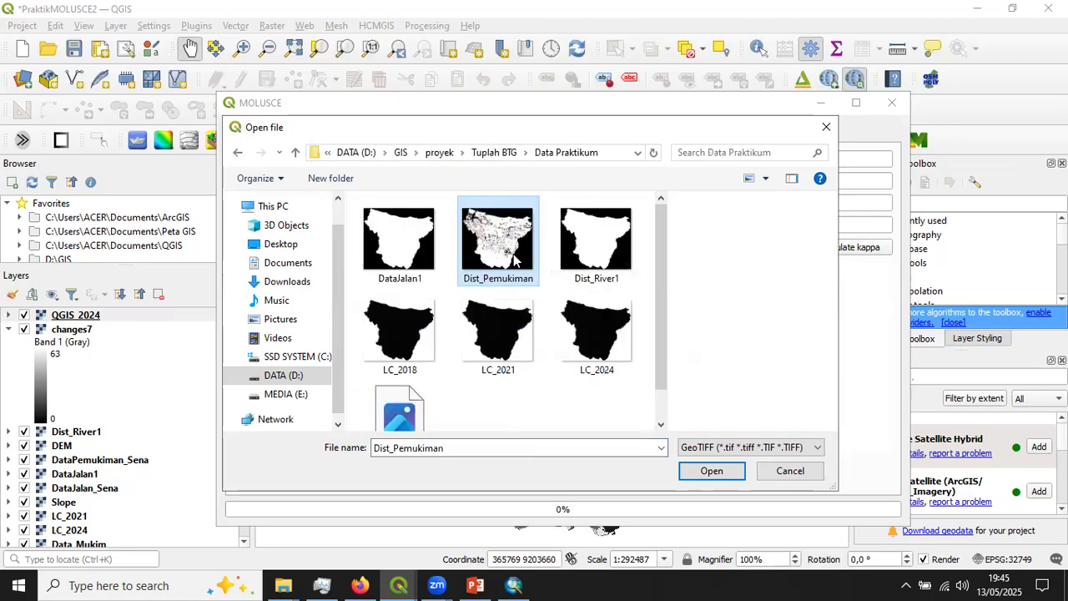
{"action": "scroll", "coordinate": [484, 377], "scroll_direction": "down", "scroll_amount": 1}
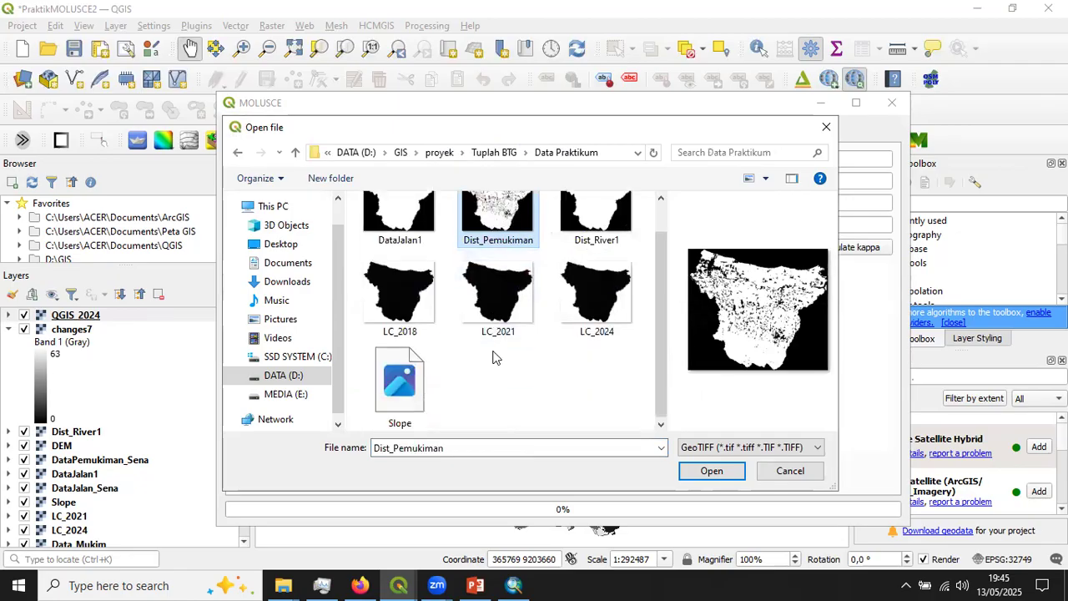
{"action": "left_click", "coordinate": [614, 297]}
{"action": "left_click", "coordinate": [826, 126]}
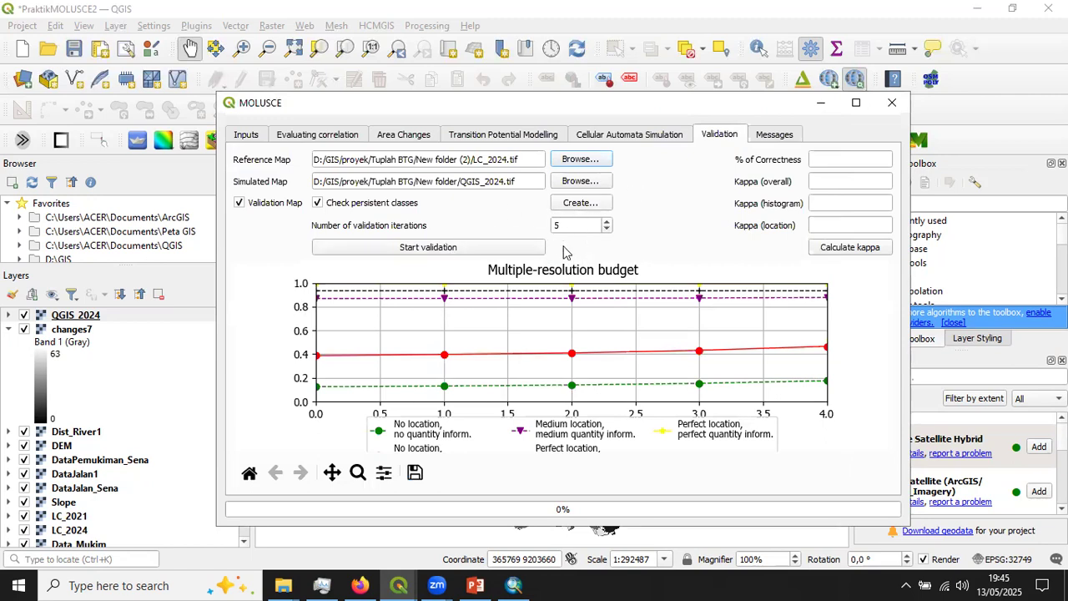
- Examine the end of the MOLUSCE message log for the start and finish times of the validation process
{"action": "left_click", "coordinate": [784, 141]}
{"action": "scroll", "coordinate": [464, 322], "scroll_direction": "down", "scroll_amount": 1}
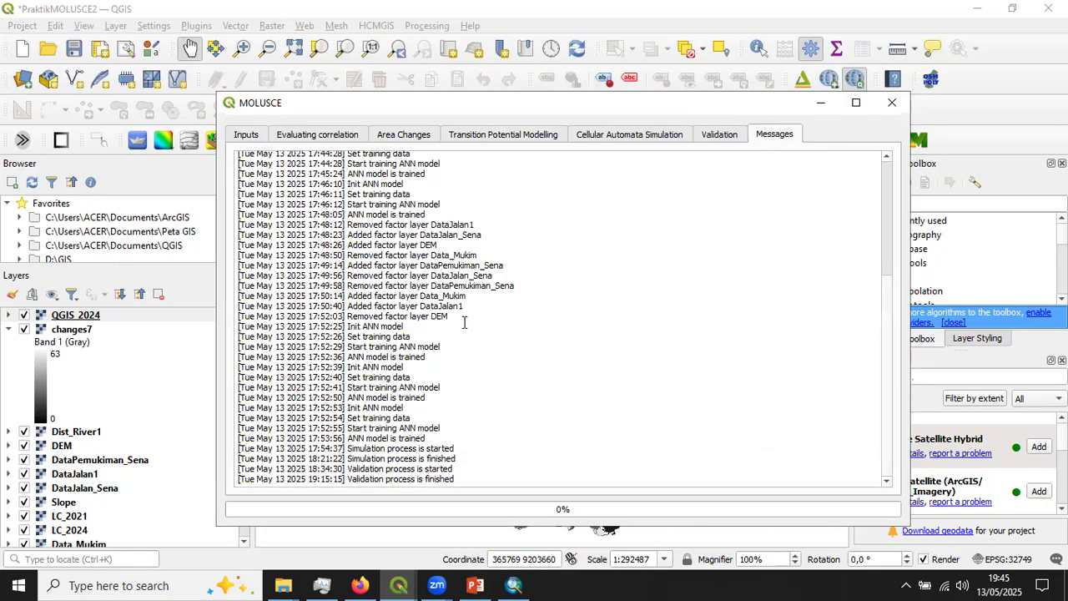
{"action": "left_click_drag", "start_coordinate": [308, 469], "coordinate": [337, 479]}
{"action": "left_click", "coordinate": [347, 475]}
{"action": "left_click", "coordinate": [328, 474]}
{"action": "left_click", "coordinate": [332, 475]}
{"action": "left_click_drag", "start_coordinate": [385, 473], "coordinate": [240, 470]}
{"action": "left_click", "coordinate": [427, 482]}
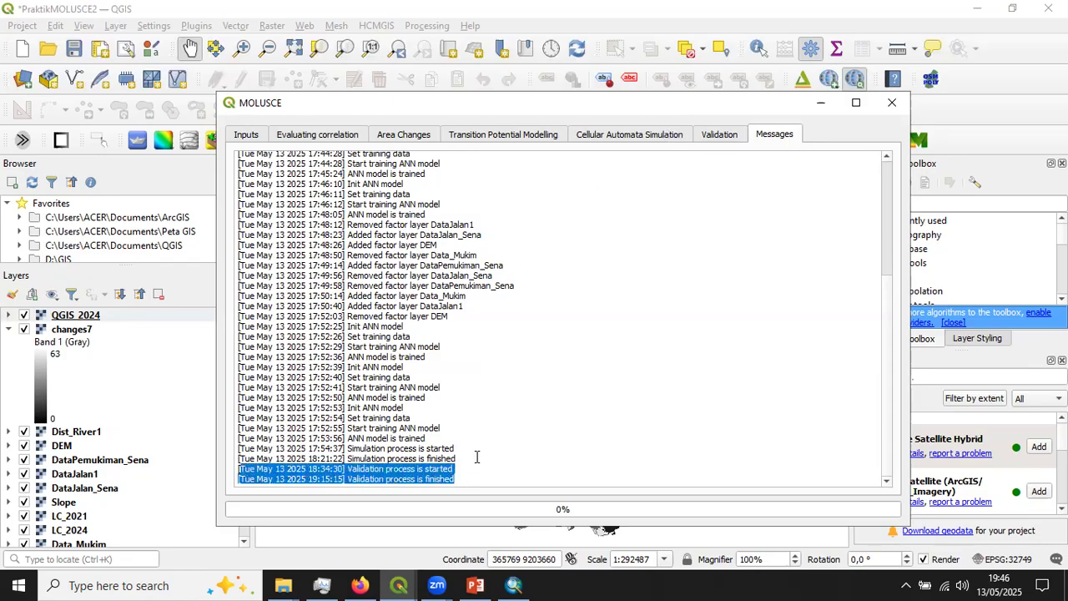
{"action": "left_click", "coordinate": [457, 480]}
{"action": "left_click_drag", "start_coordinate": [456, 479], "coordinate": [239, 472]}
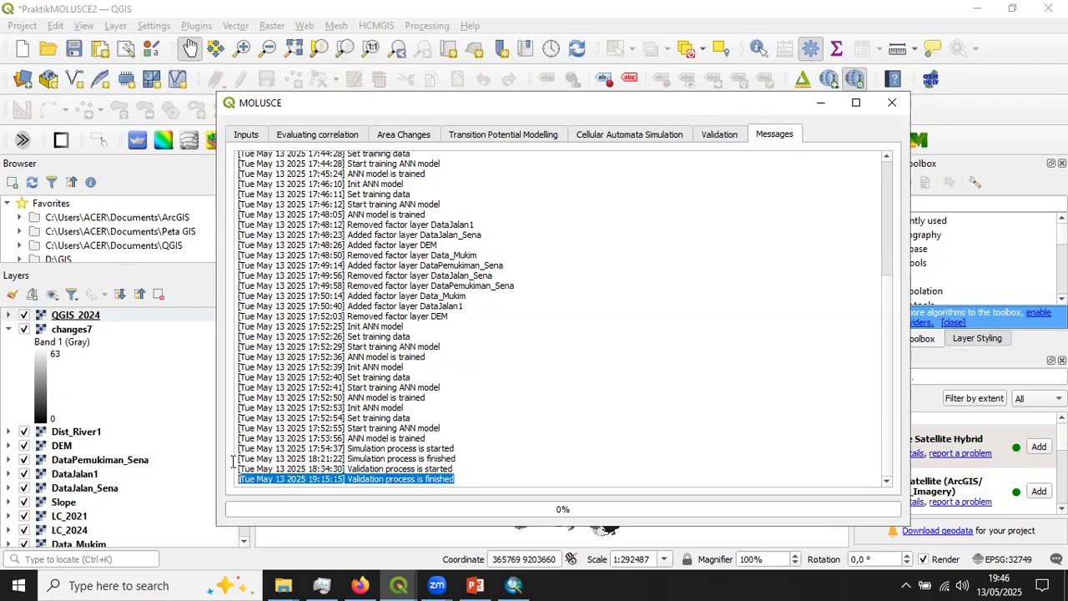
- Calculate kappa for the LC_2024 reference and QGIS_2024 simulated maps, and check the simulation in the other MOLUSCE window
{"action": "left_click", "coordinate": [719, 134]}
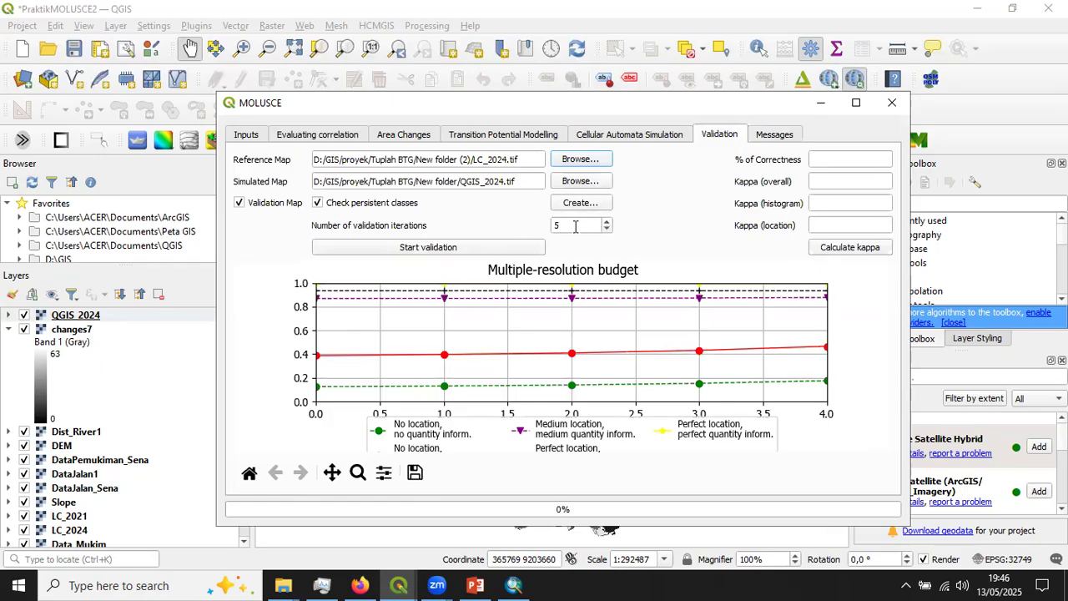
{"action": "left_click", "coordinate": [840, 250]}
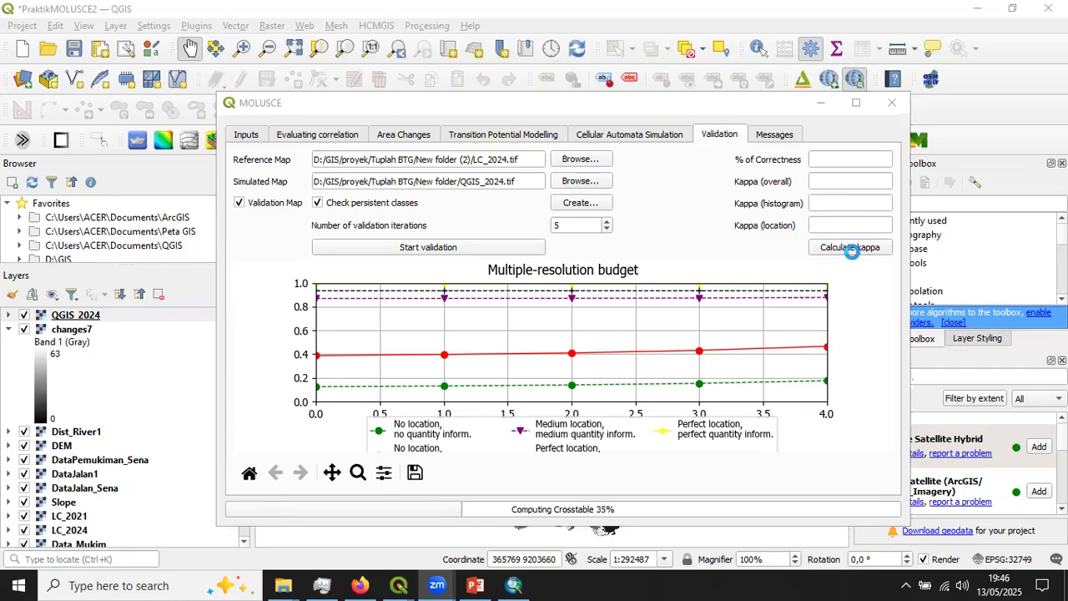
{"action": "mouse_move", "coordinate": [398, 584]}
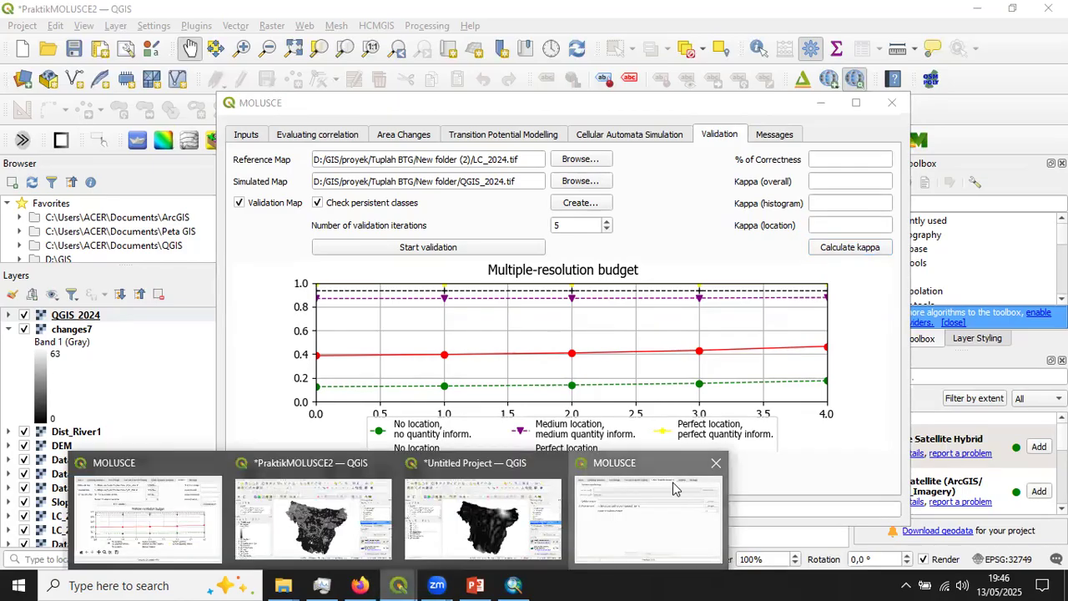
{"action": "left_click", "coordinate": [672, 488]}
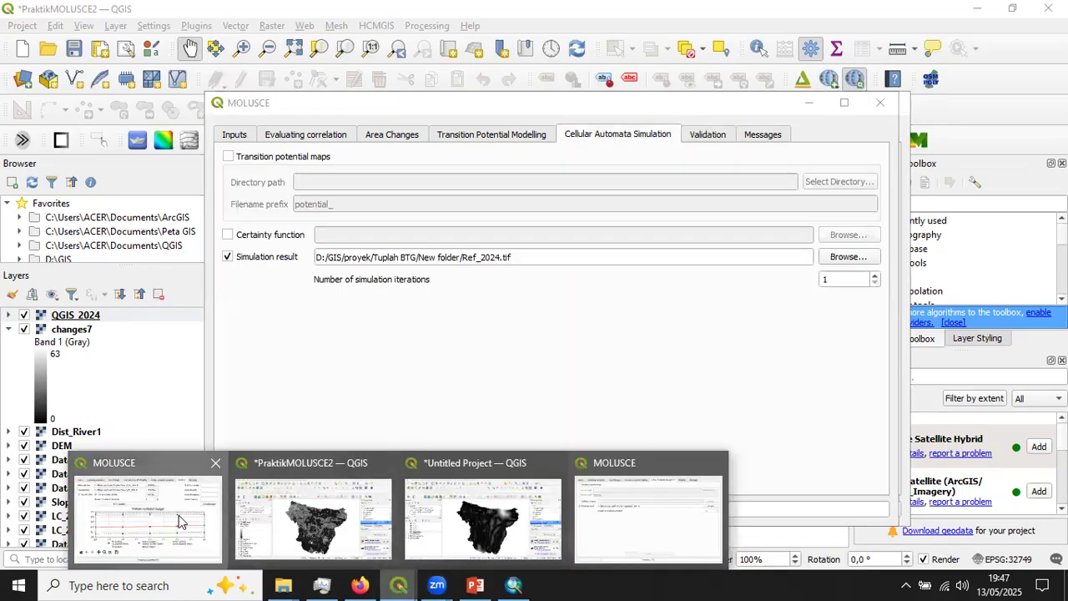
- Compare the neural network training results with the kappa validation results in the PraktikMOLUSCE2 project's MOLUSCE window
{"action": "left_click", "coordinate": [183, 522]}
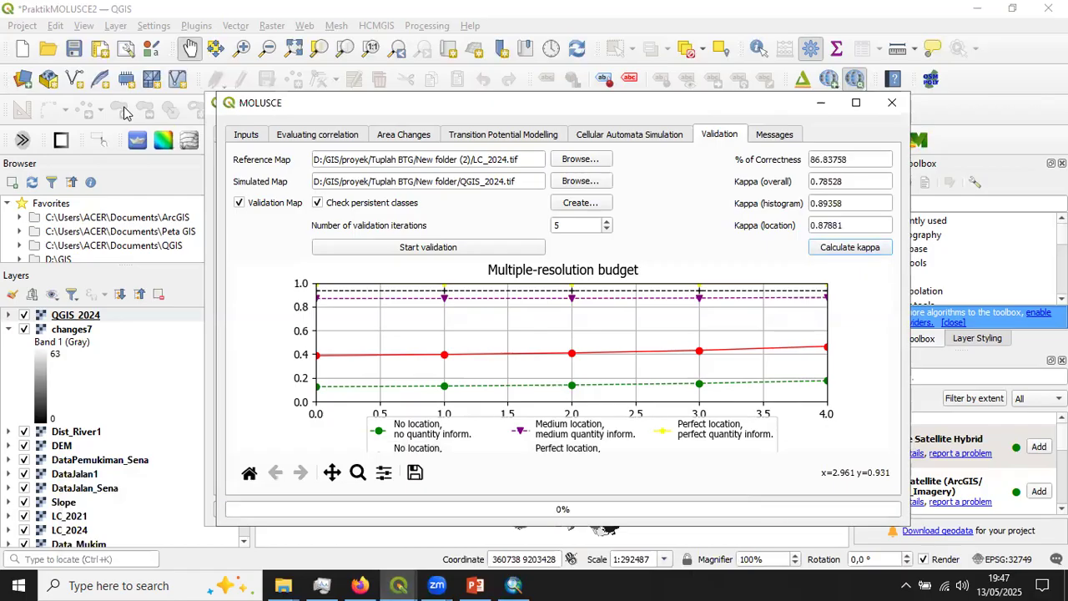
{"action": "left_click", "coordinate": [124, 113]}
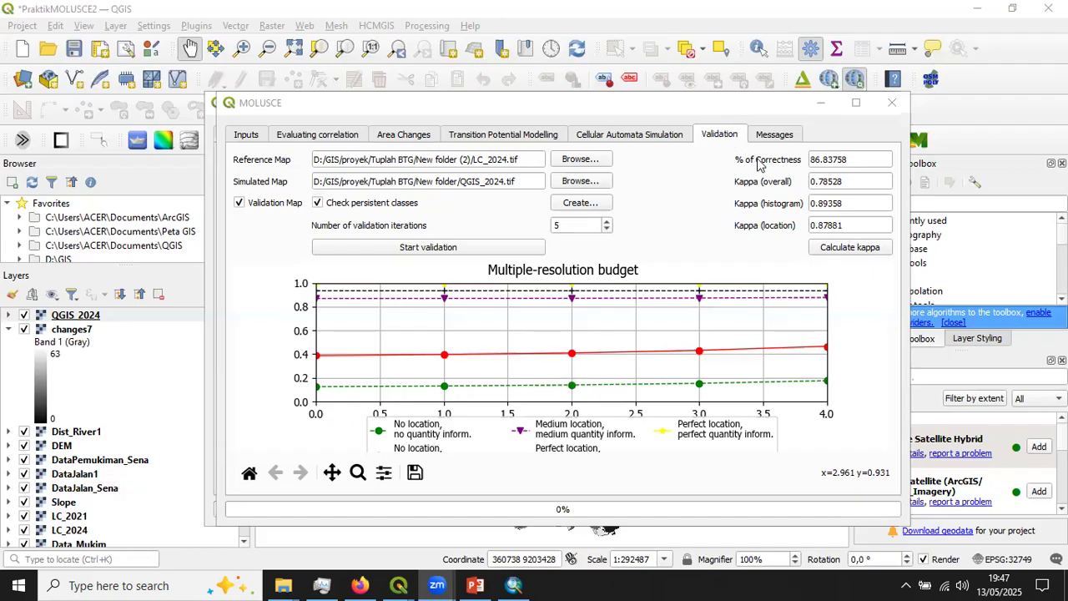
{"action": "left_click", "coordinate": [538, 136]}
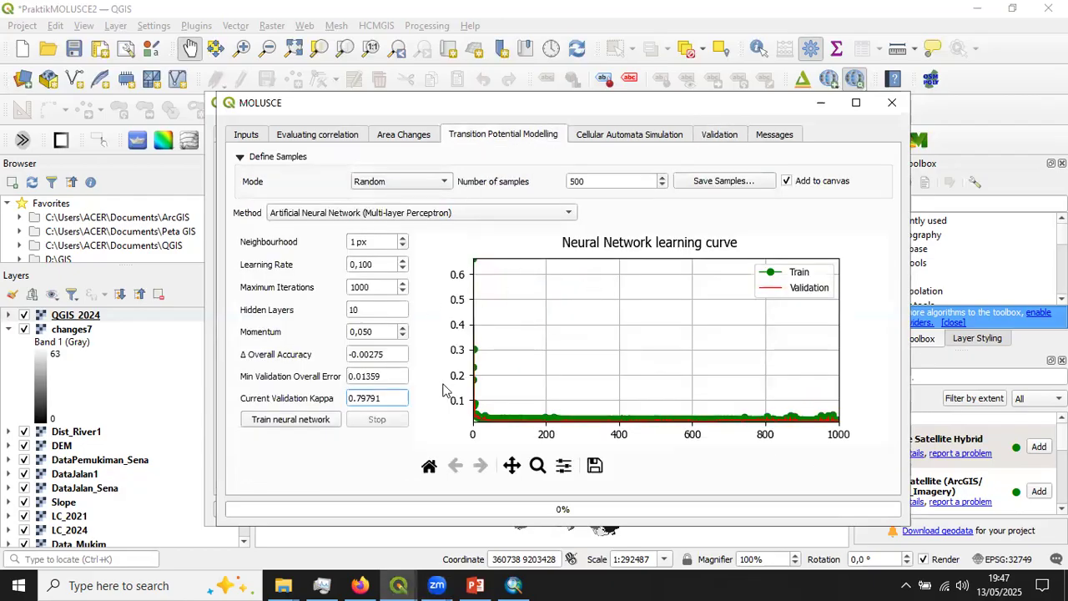
{"action": "left_click", "coordinate": [716, 136]}
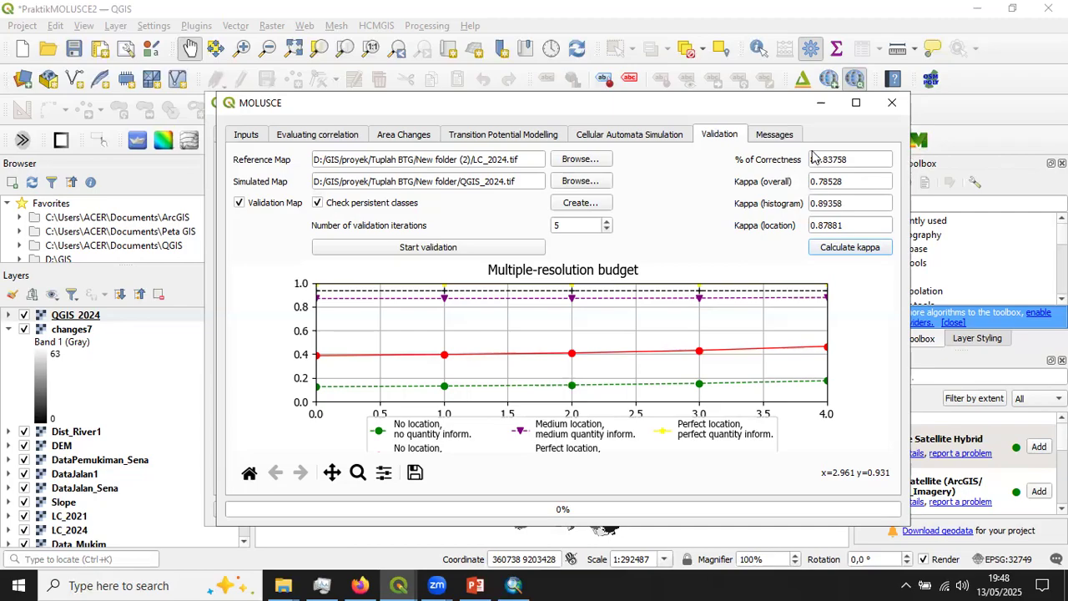
- Set the cellular automata simulation to 3 iterations with the result file named QGIS_2030.tif, and start the simulation
{"action": "left_click", "coordinate": [657, 140]}
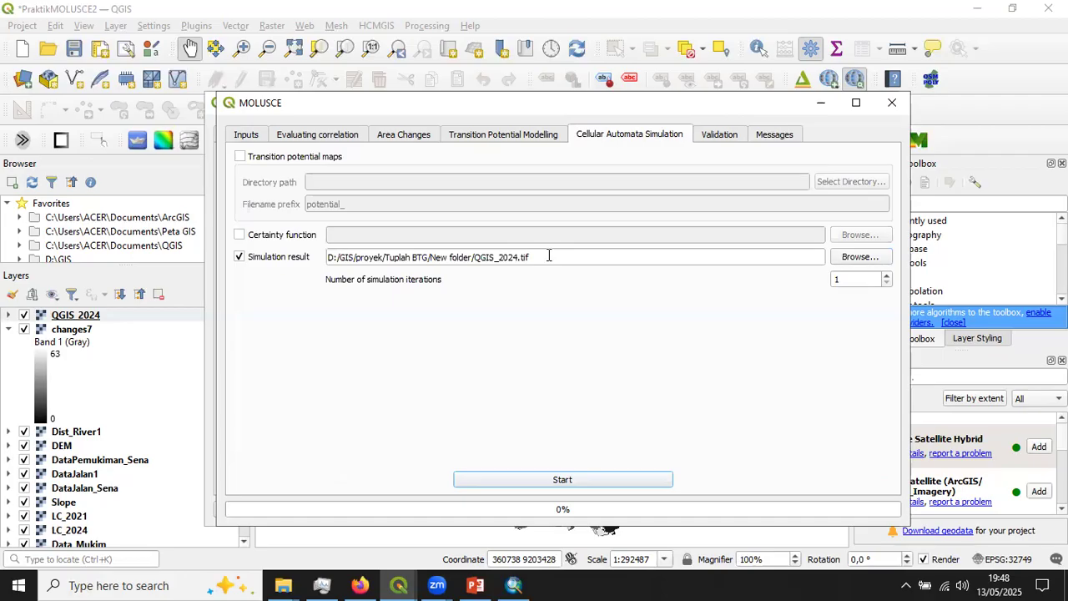
{"action": "double_click", "coordinate": [837, 278]}
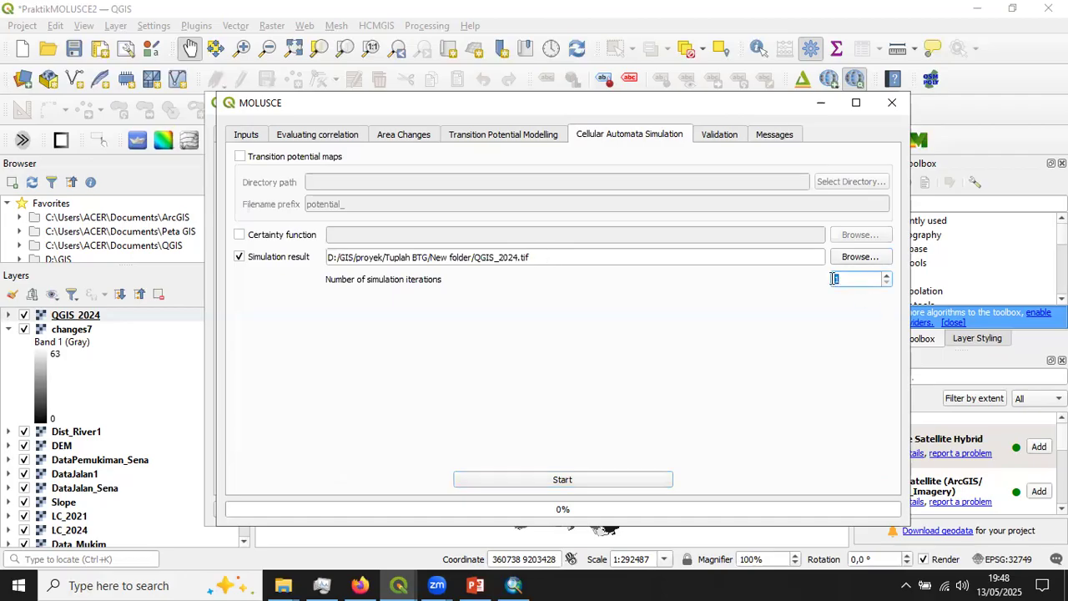
{"action": "type", "text": "3"}
{"action": "left_click_drag", "start_coordinate": [509, 257], "coordinate": [521, 257]}
{"action": "type", "text": "3"}
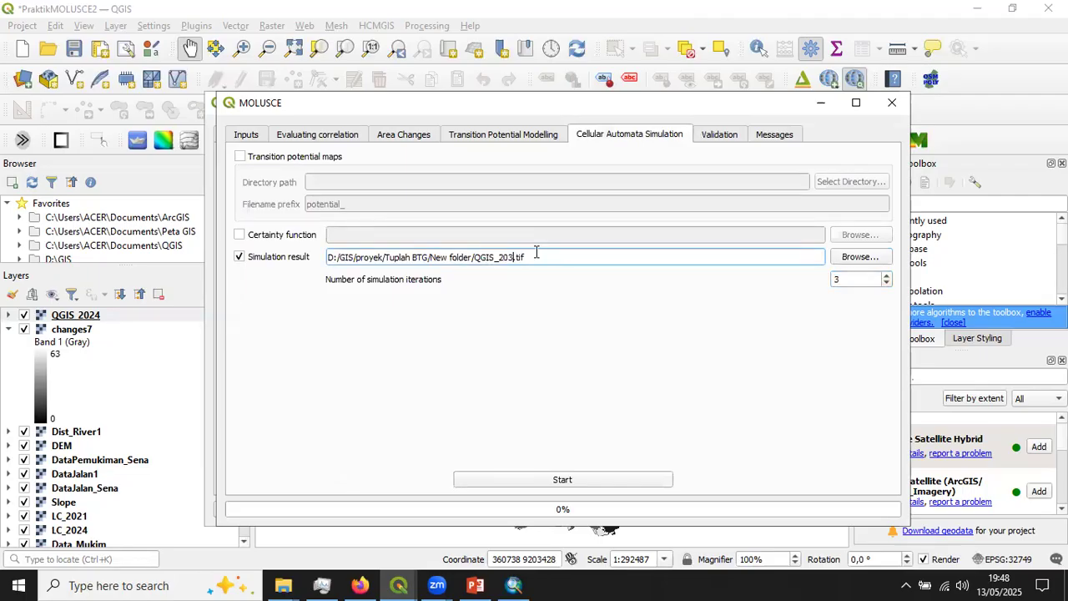
{"action": "type", "text": "0"}
{"action": "left_click", "coordinate": [567, 486]}
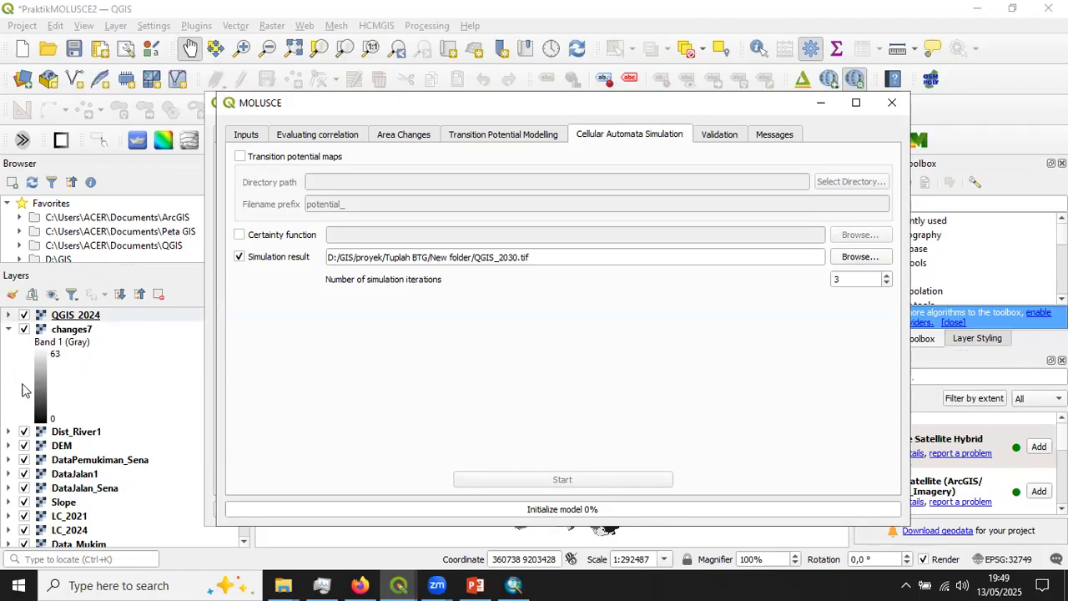
- Check the message log for the simulation's start entry, and minimise both MOLUSCE windows to inspect the QGIS_2024 and changes7 layers
{"action": "left_click", "coordinate": [771, 133]}
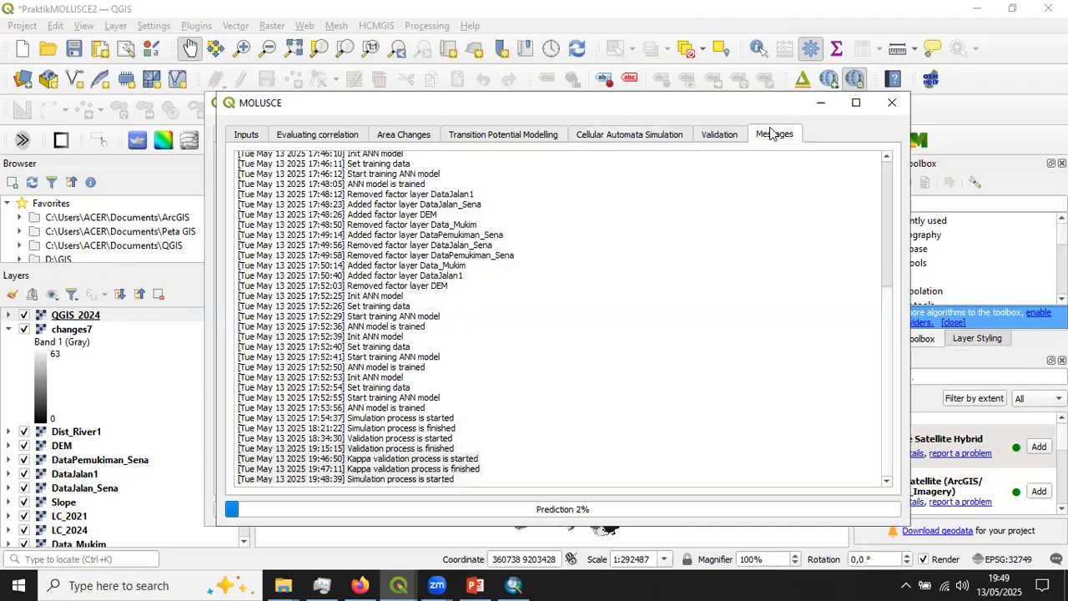
{"action": "left_click", "coordinate": [633, 138]}
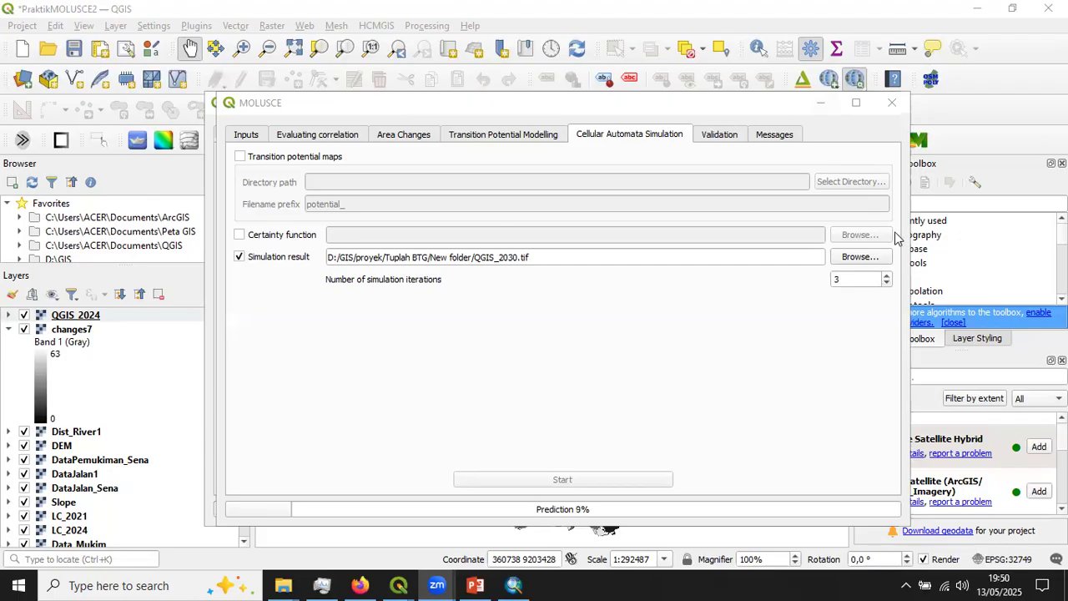
{"action": "left_click", "coordinate": [821, 101]}
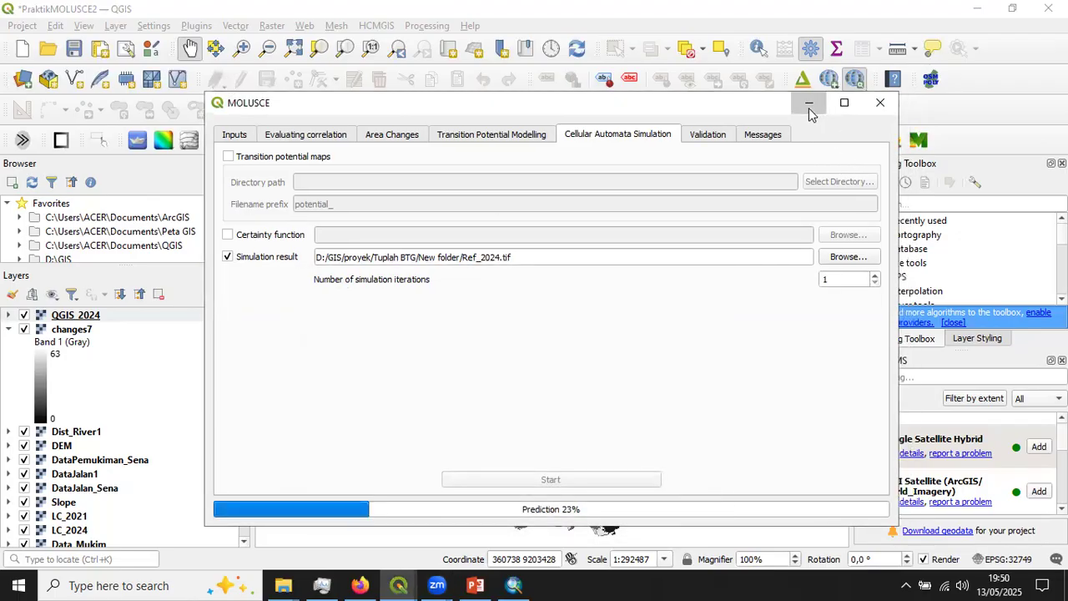
{"action": "left_click", "coordinate": [809, 104]}
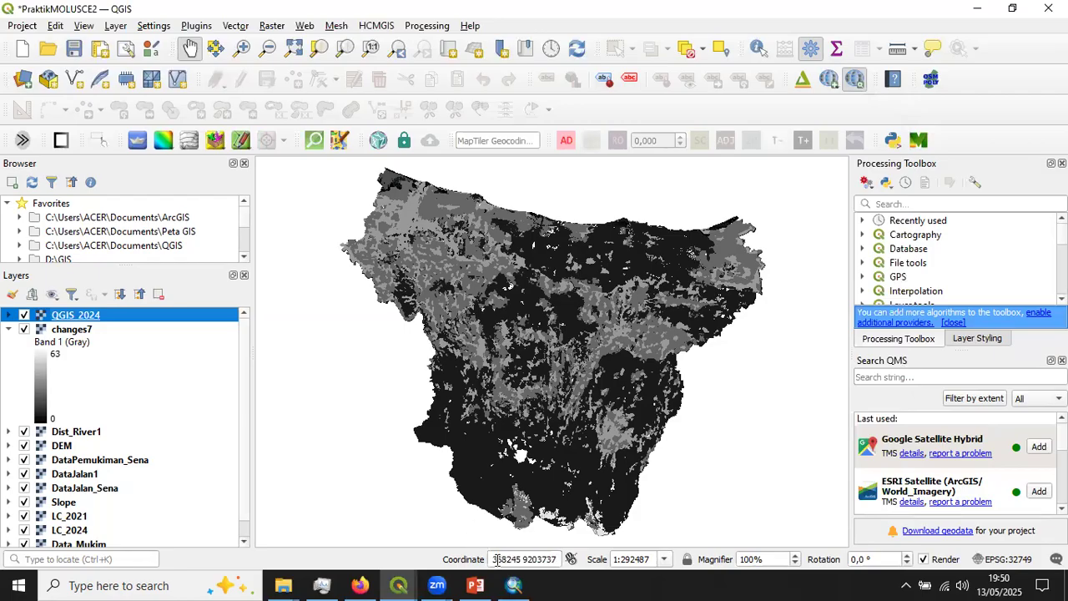
{"action": "left_click", "coordinate": [403, 584]}
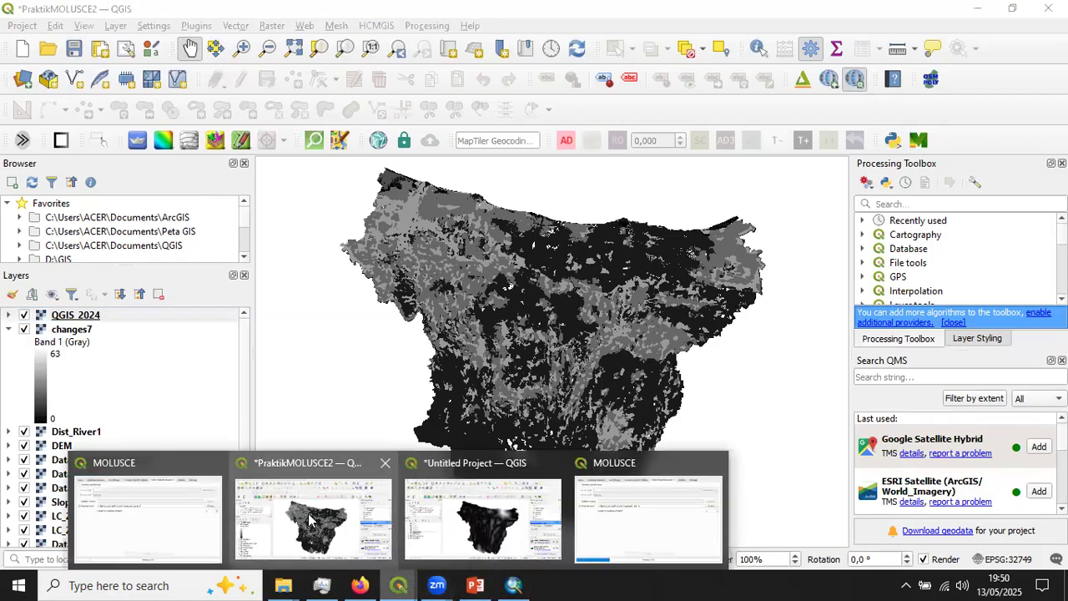
{"action": "left_click", "coordinate": [309, 519]}
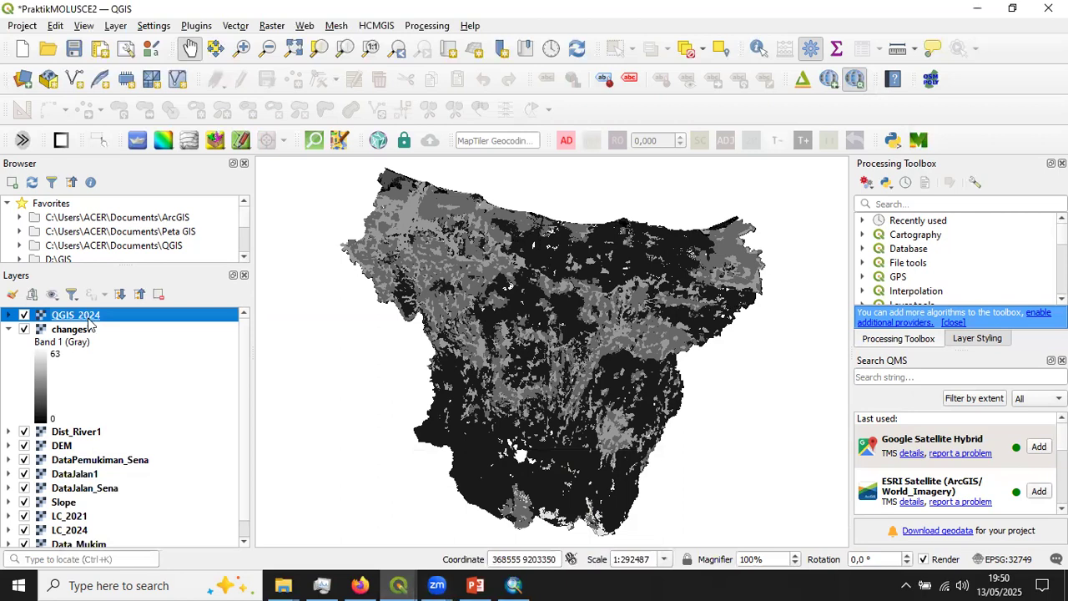
{"action": "left_click", "coordinate": [90, 327]}
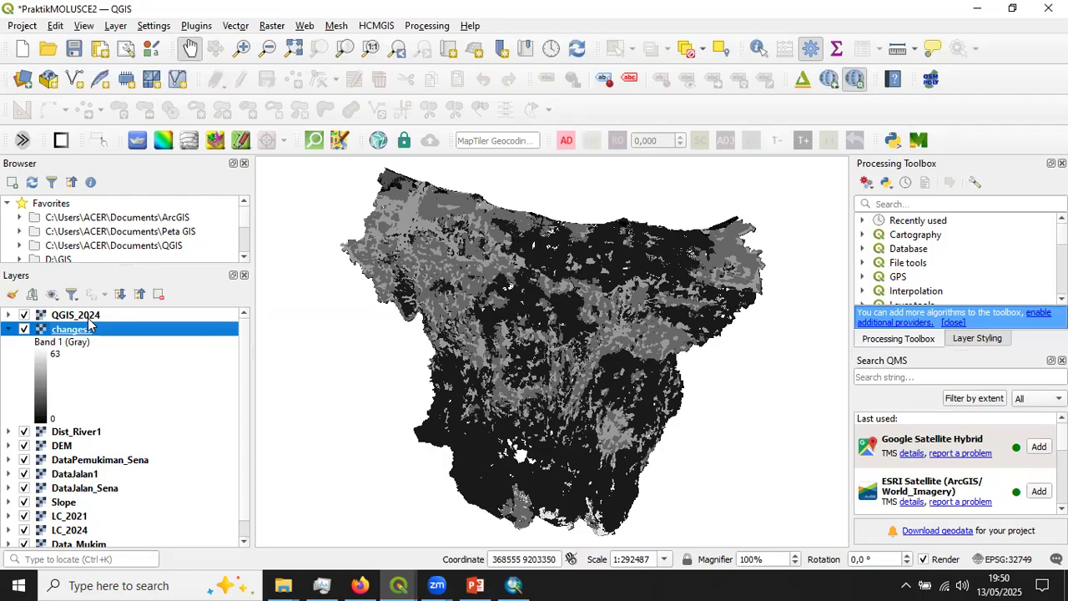
- Reopen the running 2030 simulation's MOLUSCE window and review its transition potential training parameters and validation statistics
{"action": "left_click", "coordinate": [398, 585]}
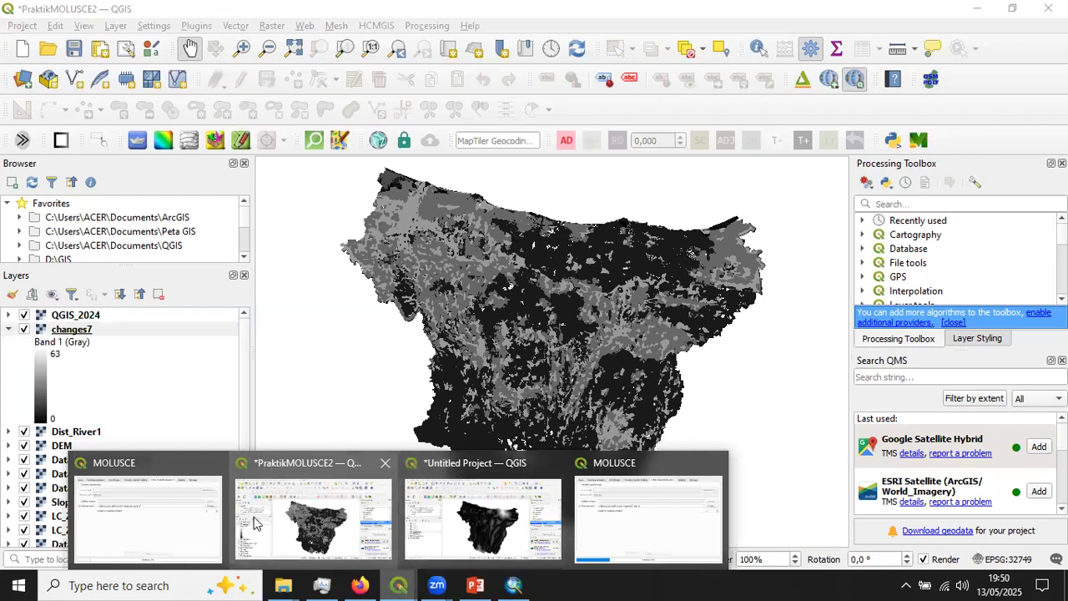
{"action": "left_click", "coordinate": [142, 520]}
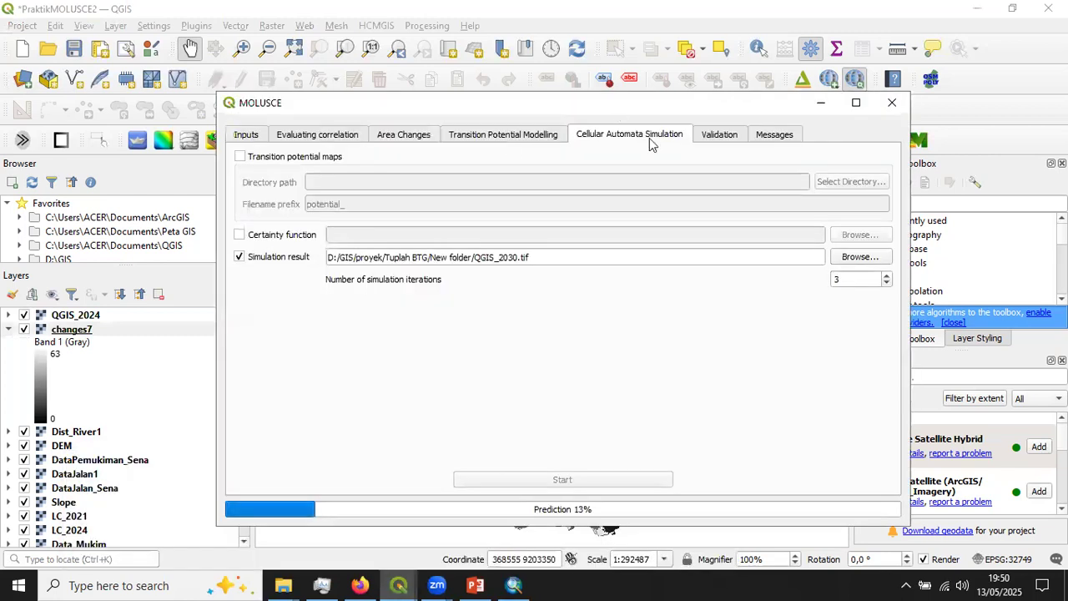
{"action": "left_click", "coordinate": [518, 137]}
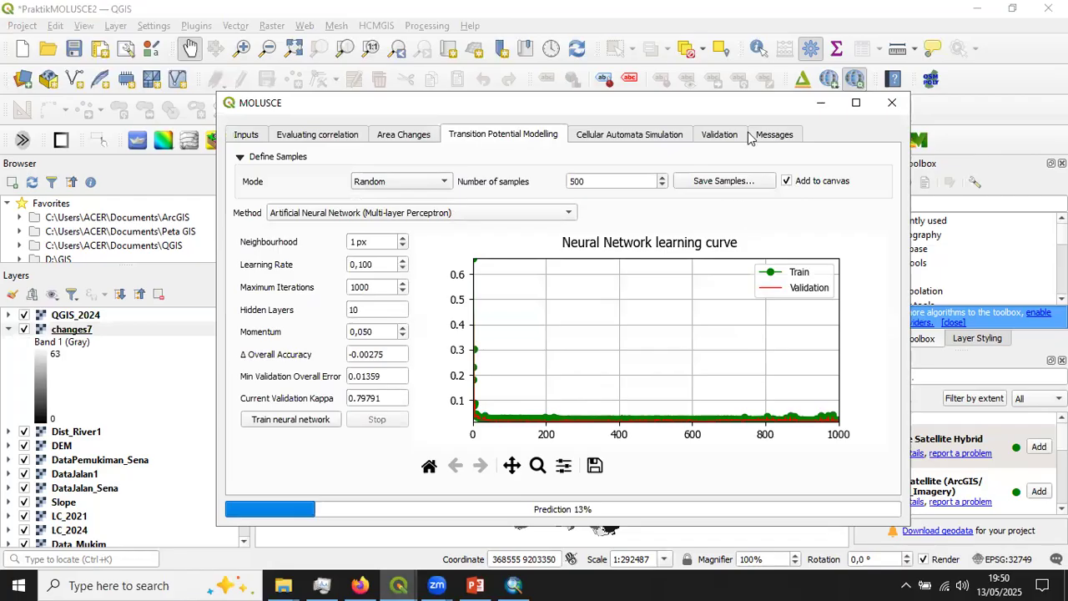
{"action": "left_click", "coordinate": [715, 135]}
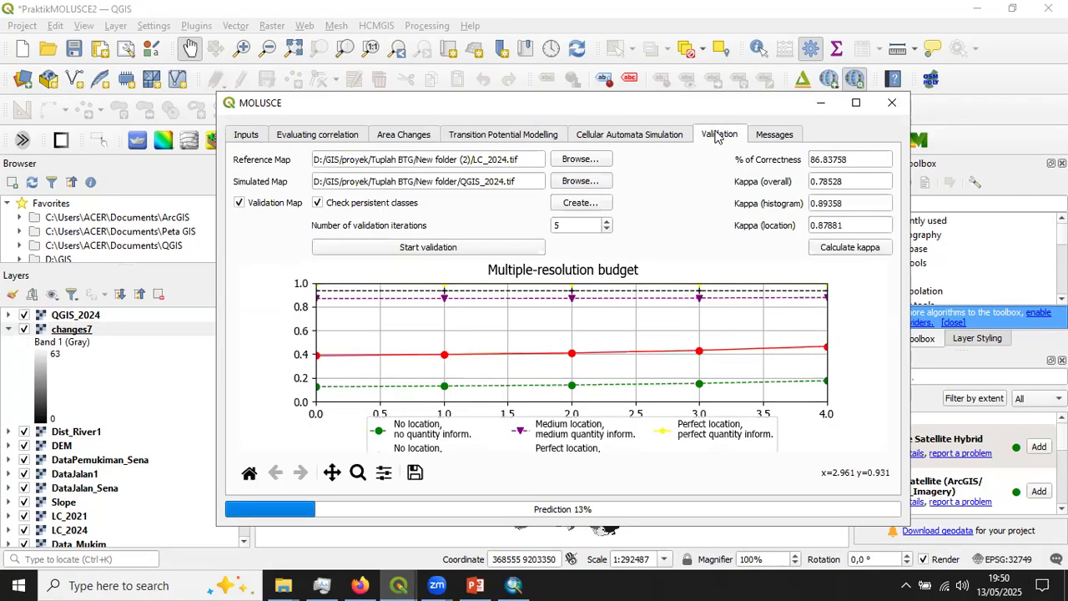
{"action": "left_click", "coordinate": [819, 104]}
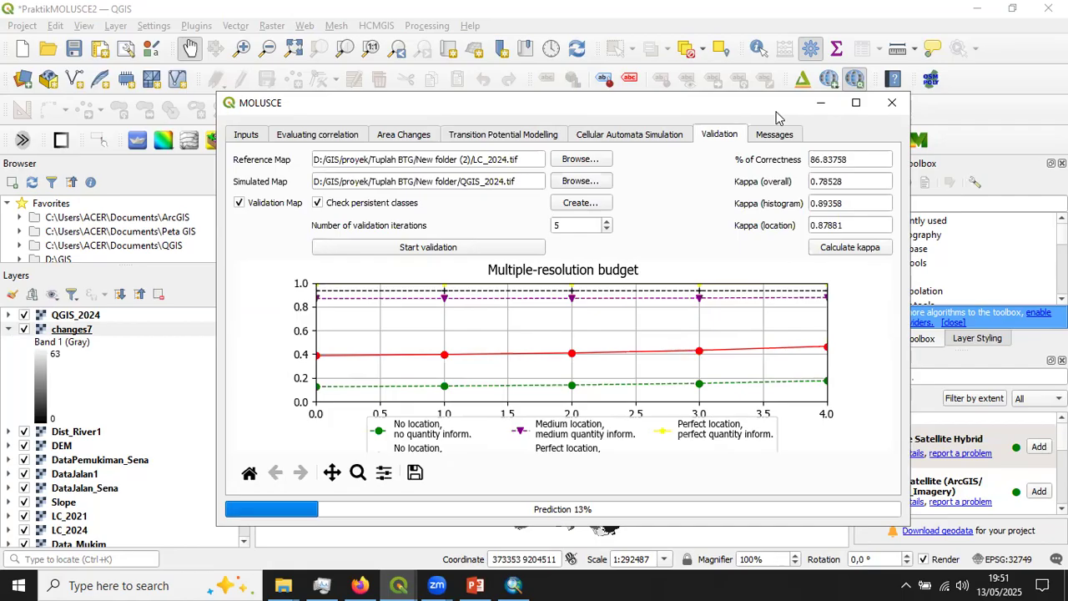
{"action": "left_click", "coordinate": [539, 138]}
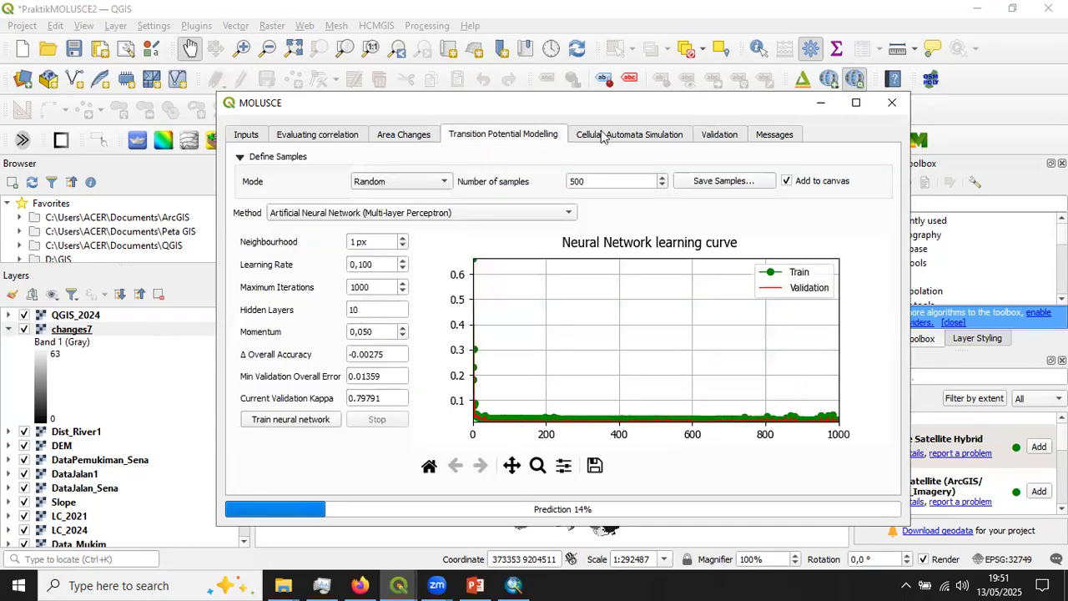
{"action": "left_click", "coordinate": [724, 135]}
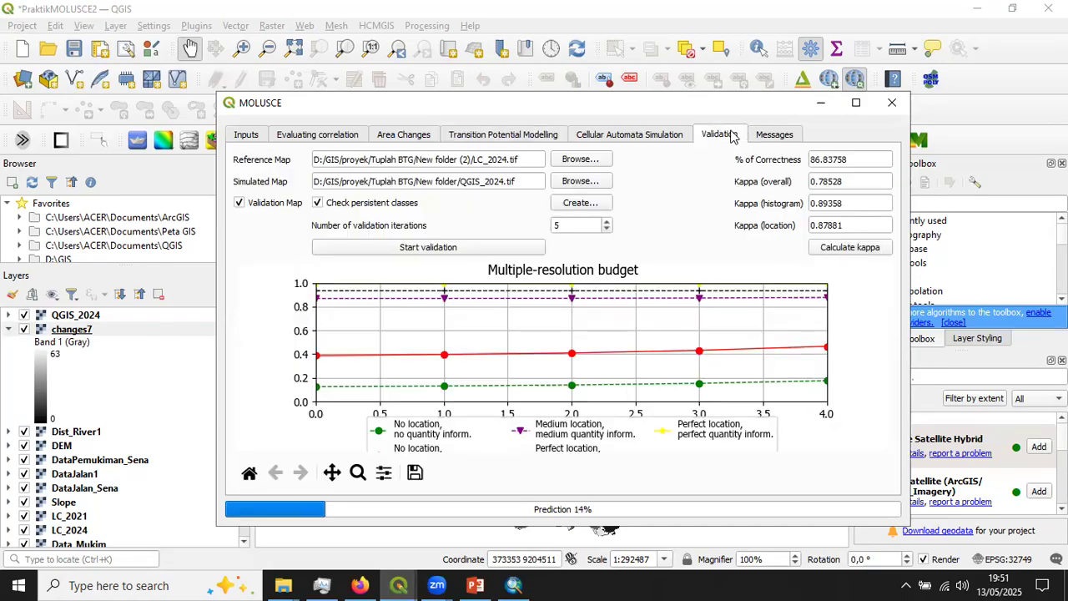
- Minimise the MOLUSCE window, select the QGIS_2024 layer in the project, and return to the validation results
{"action": "left_click", "coordinate": [824, 103]}
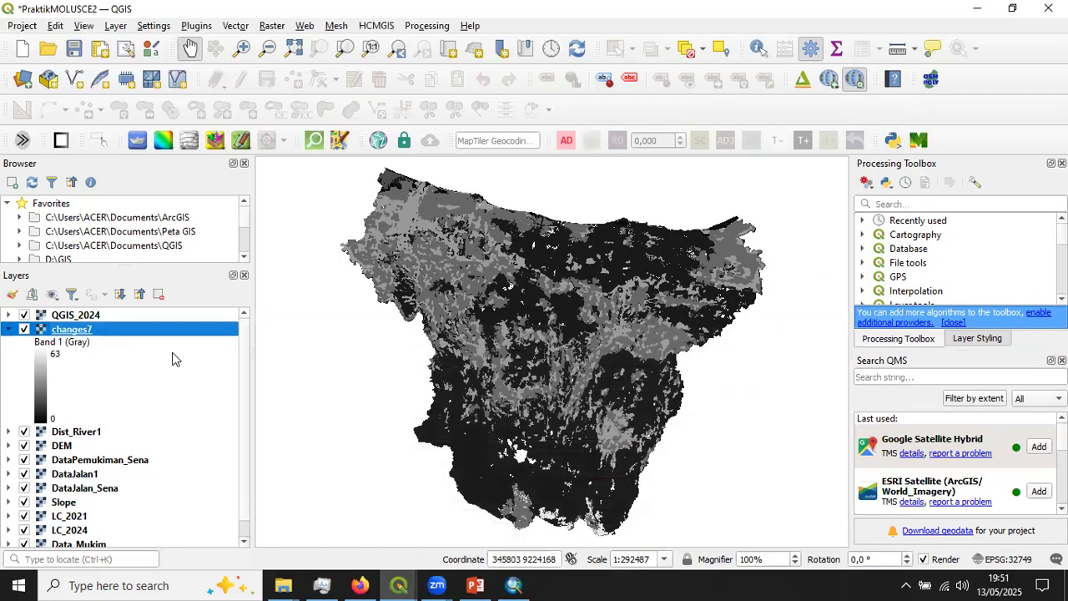
{"action": "left_click", "coordinate": [75, 315]}
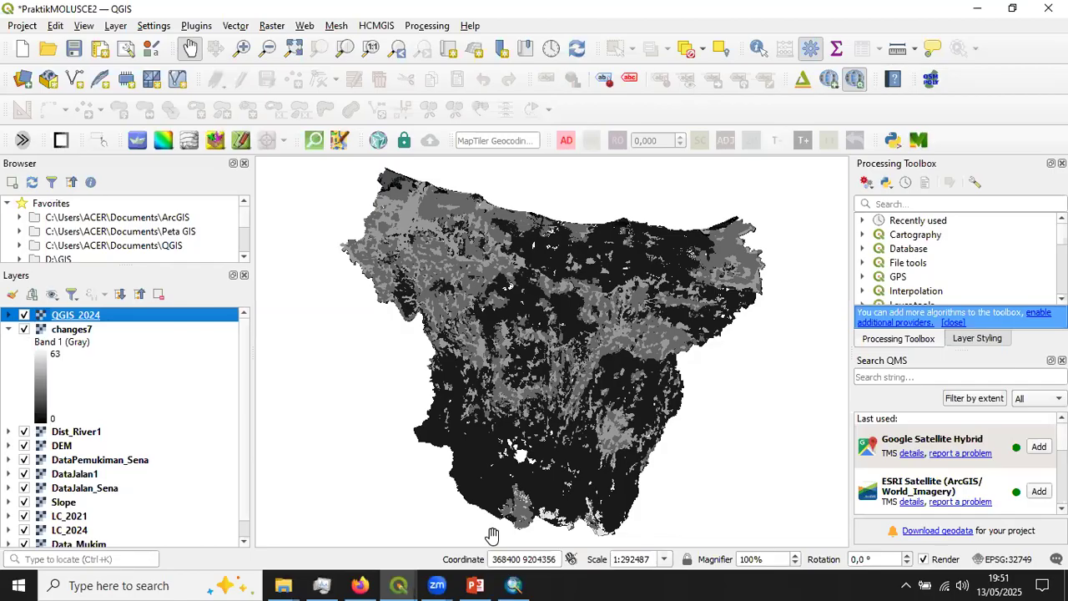
{"action": "left_click", "coordinate": [400, 585]}
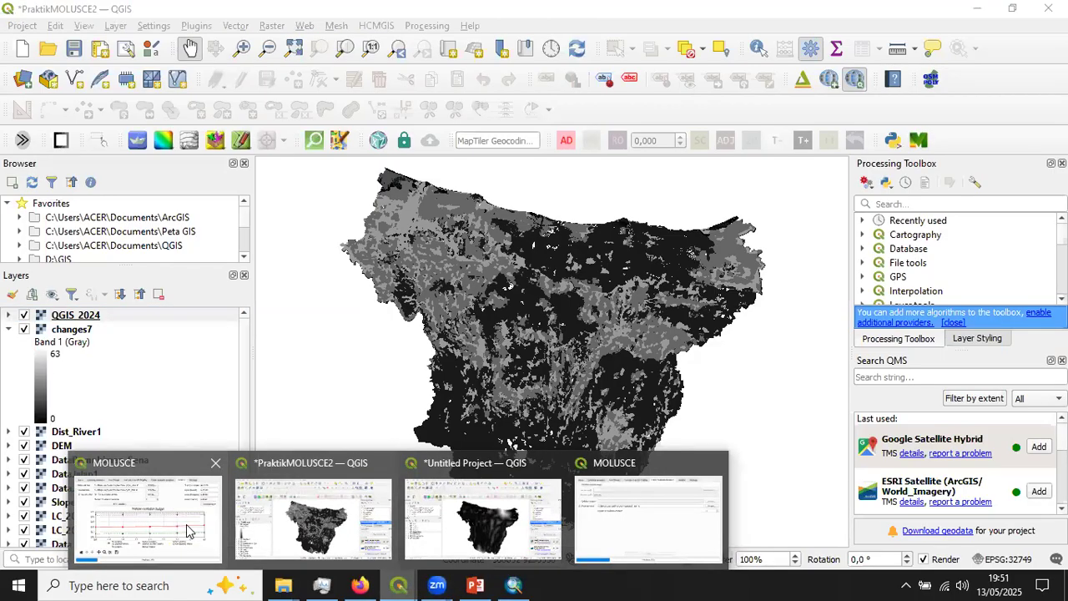
{"action": "left_click", "coordinate": [142, 509]}
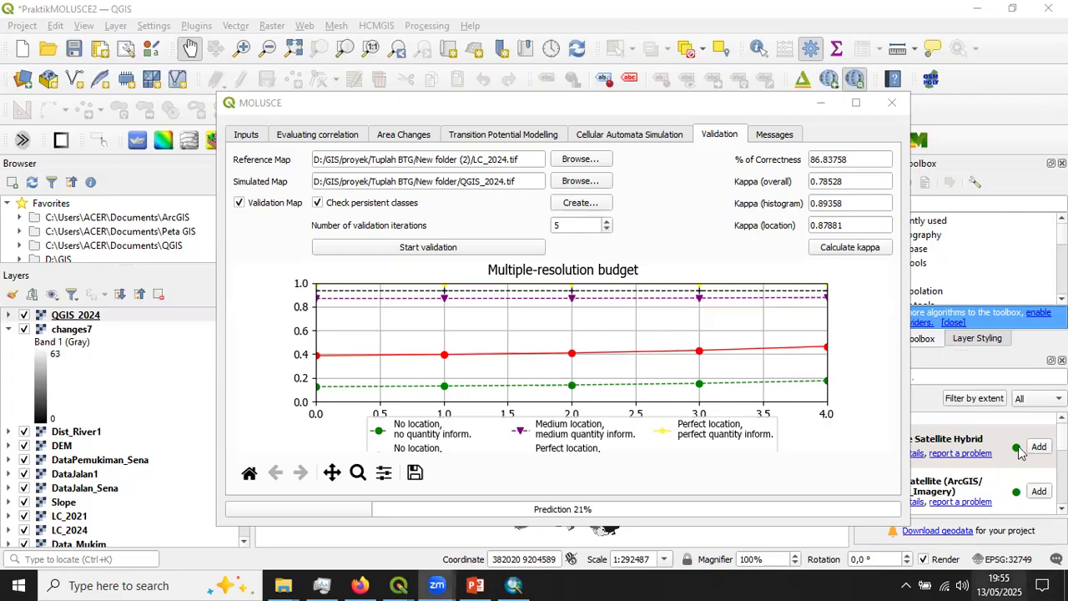
{"action": "left_click", "coordinate": [1004, 584]}
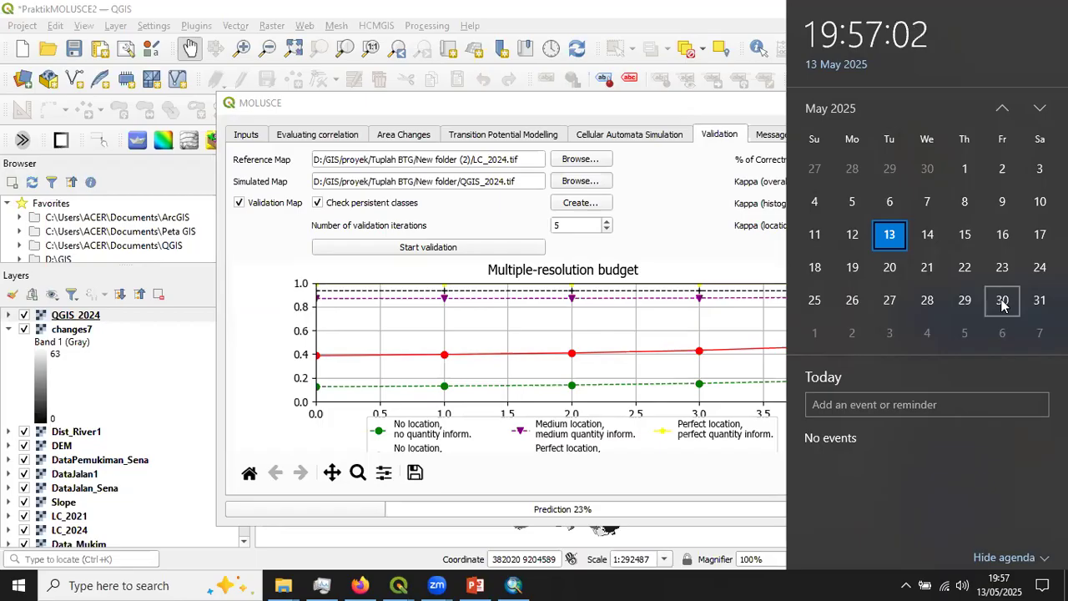
{"action": "left_click", "coordinate": [641, 113]}
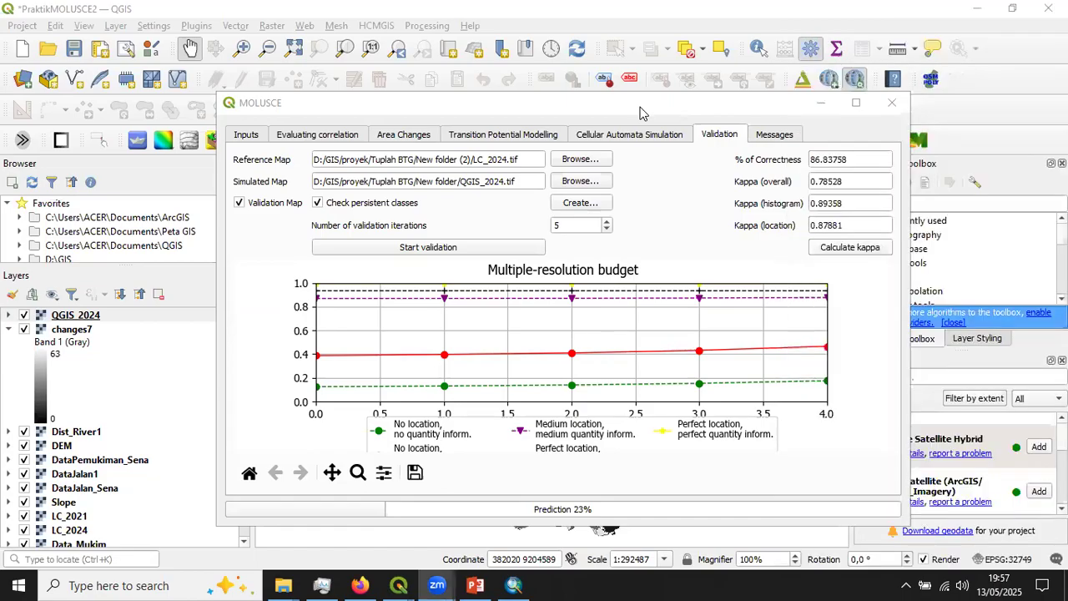